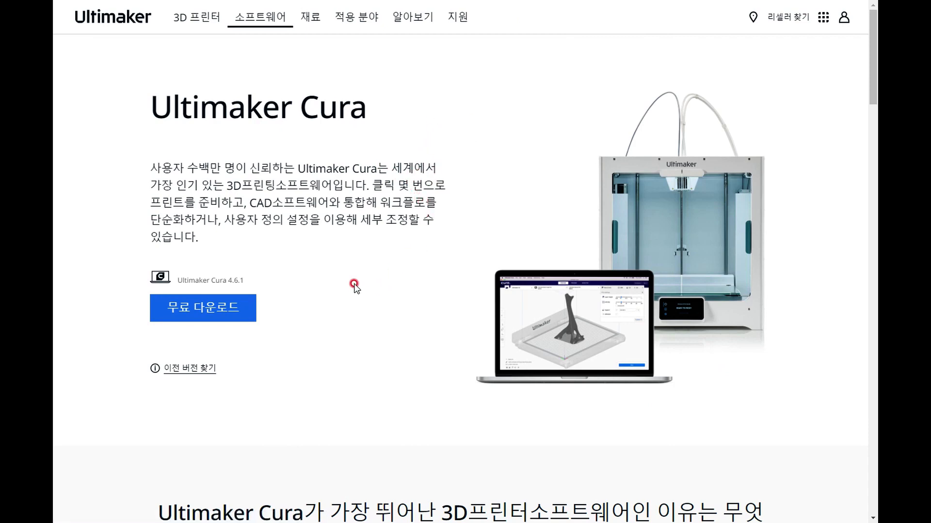
Download the free Windows 64-bit version of Ultimaker Cura 4.6 from the product page and start its installer
click(206, 310)
scroll(206, 308, down, 5)
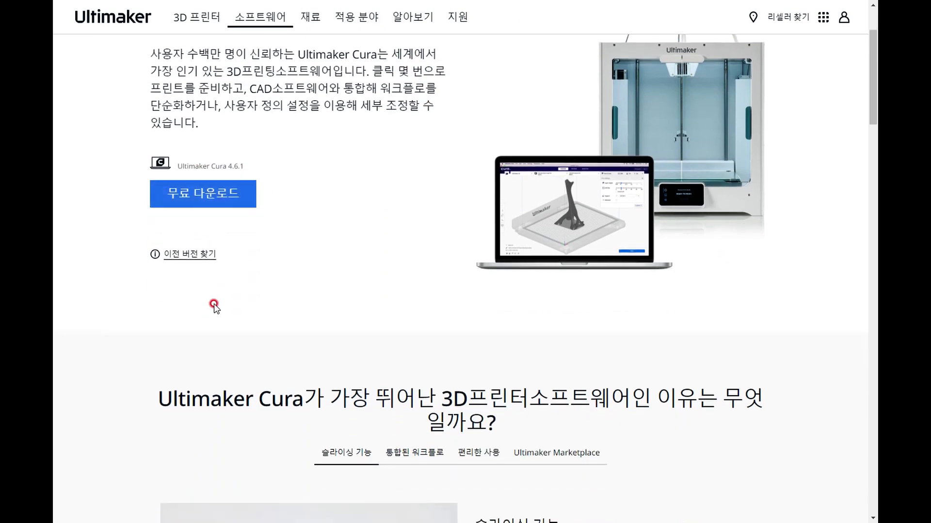
scroll(245, 267, up, 5)
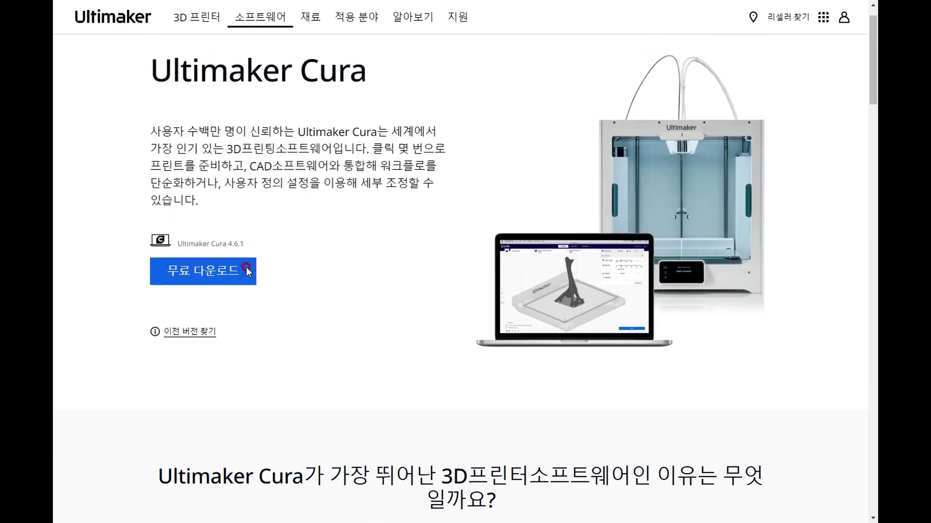
click(220, 308)
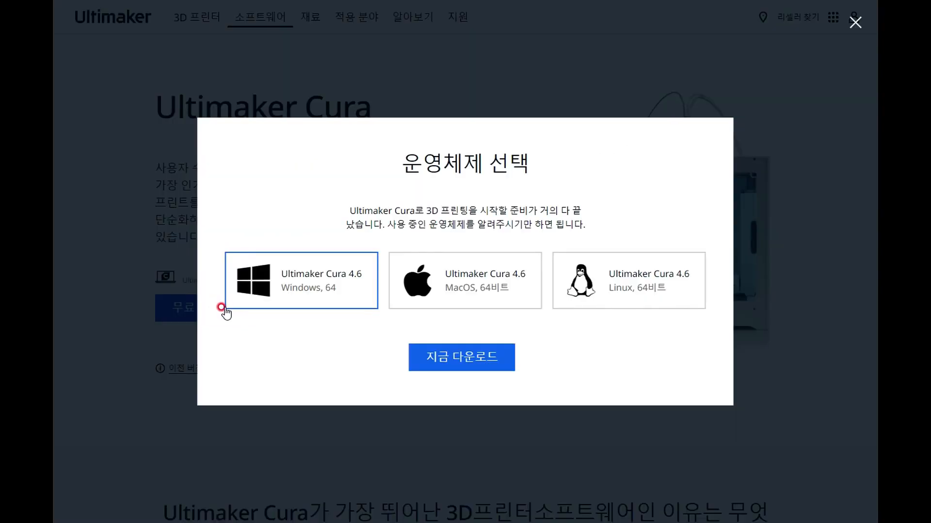
click(320, 290)
click(315, 290)
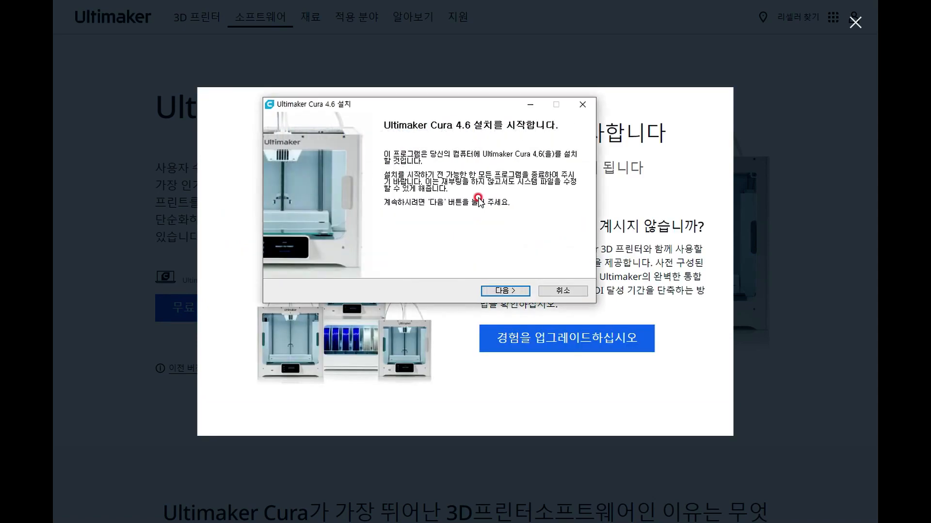
Accept the licence agreement and keep the default install folder and the Ultimaker Cura start menu folder in the setup wizard
click(500, 292)
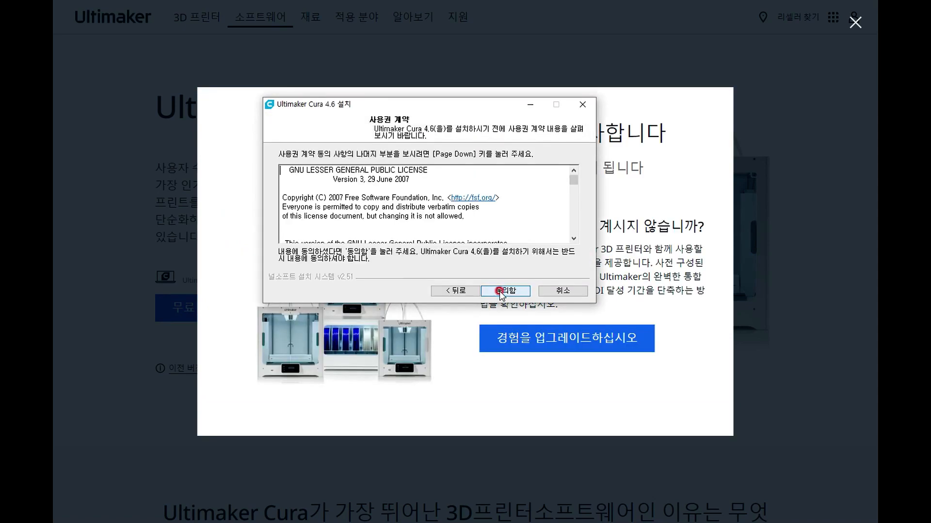
click(505, 289)
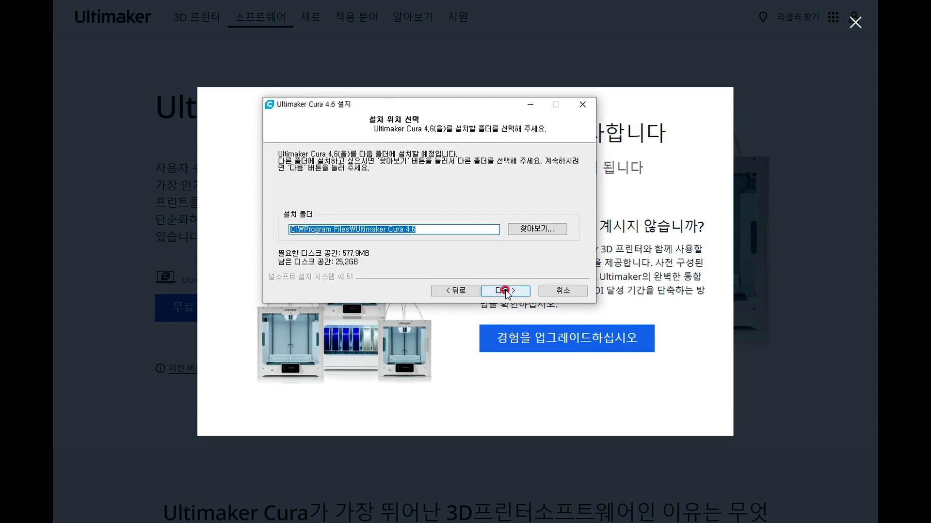
click(505, 290)
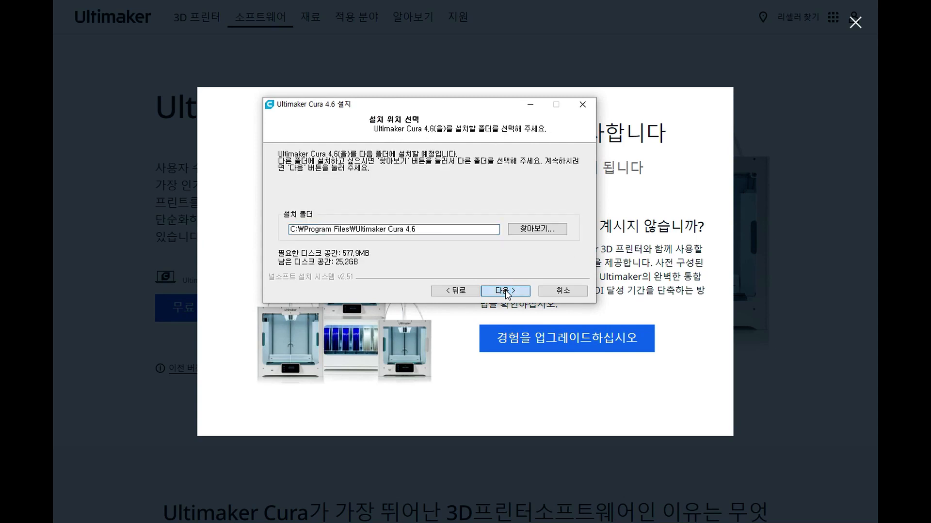
click(505, 290)
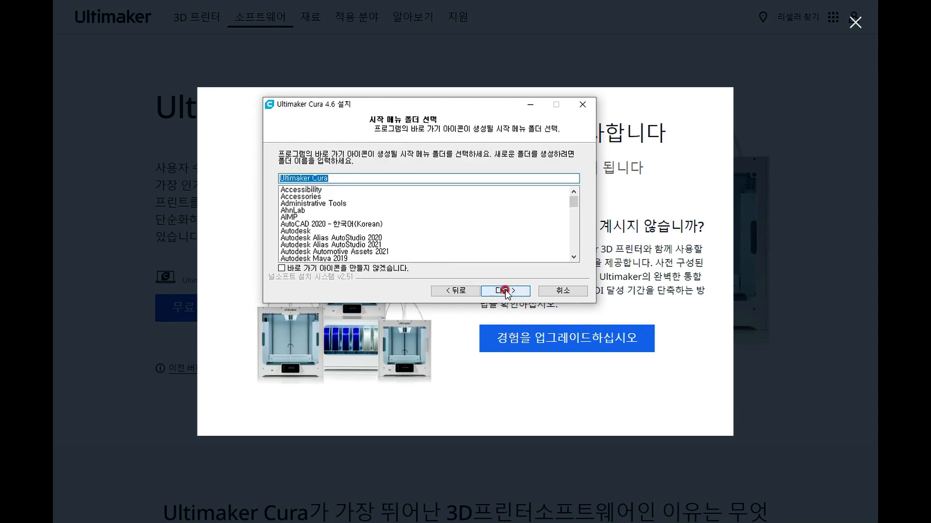
click(505, 290)
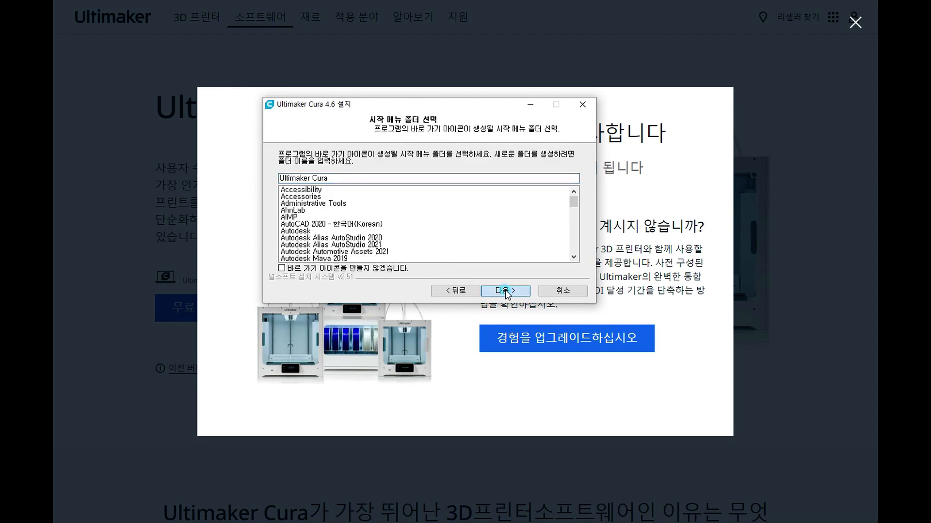
click(380, 225)
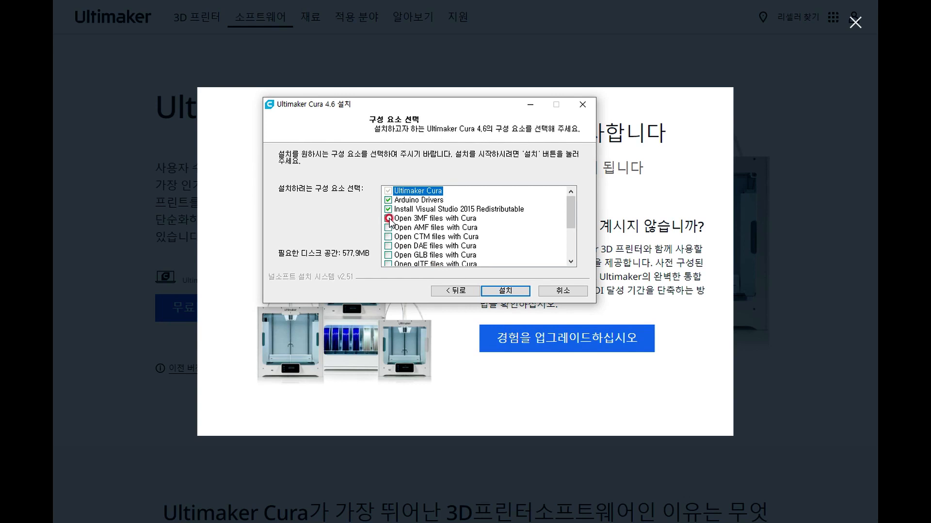
Add the 3MF, AMF, CTM, DAE, GLB, glTF, OBJ, PLY, X3D, ZAE and GCODE file associations to the components and run the installation
click(389, 218)
click(388, 228)
click(389, 237)
click(389, 246)
click(388, 255)
click(389, 264)
scroll(433, 237, down, 1)
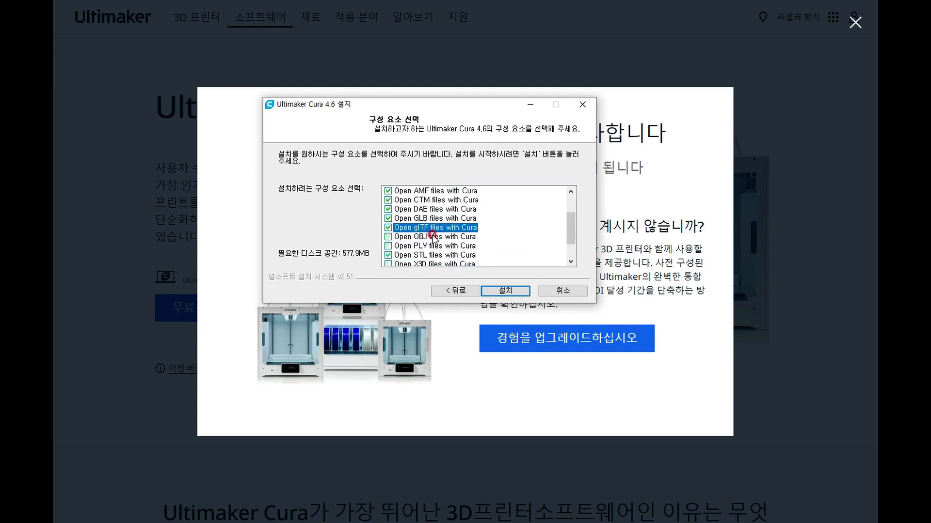
click(388, 237)
click(388, 245)
click(385, 264)
scroll(431, 240, down, 1)
click(388, 245)
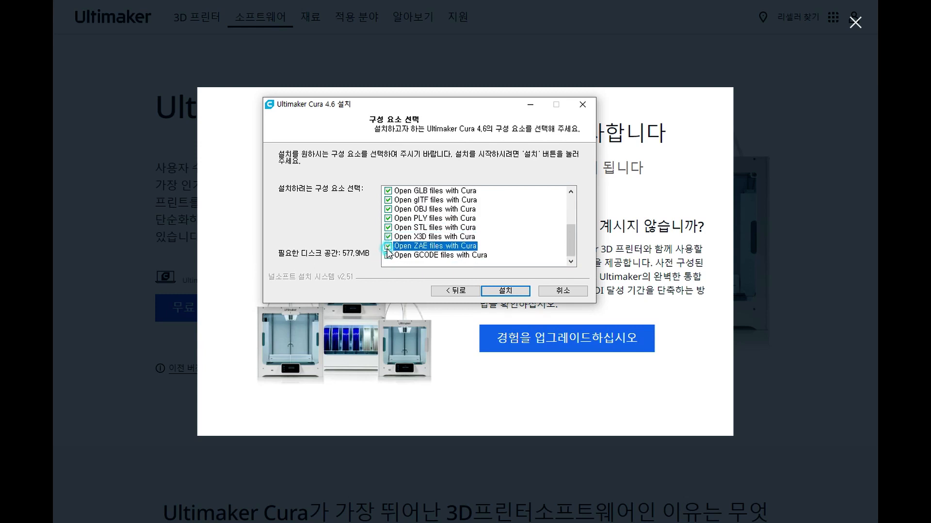
click(388, 255)
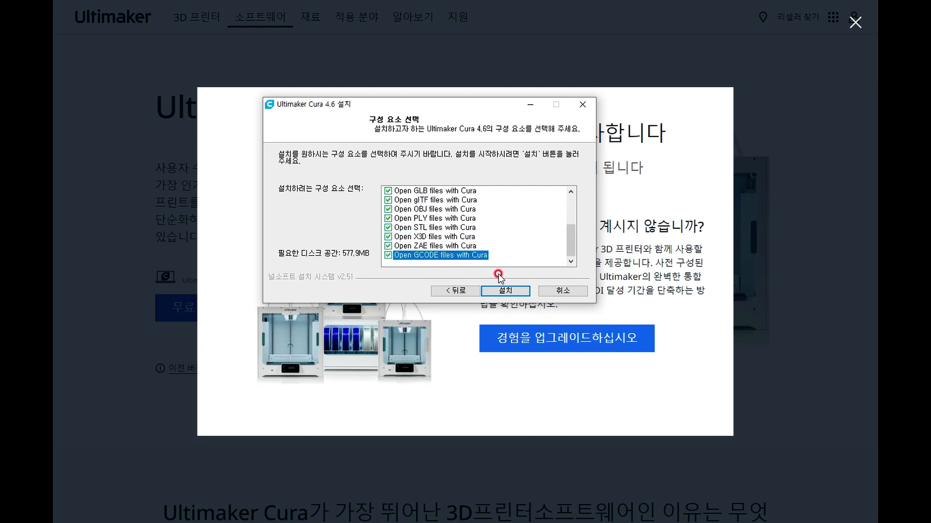
click(505, 291)
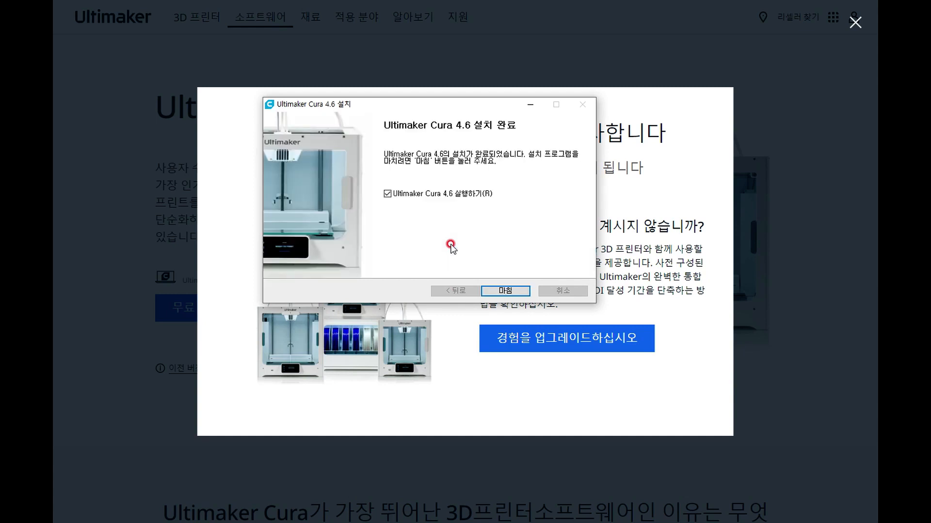
Finish the installer with Cura launching, accept the user agreement and continue through the welcome pages to adding a printer
click(493, 292)
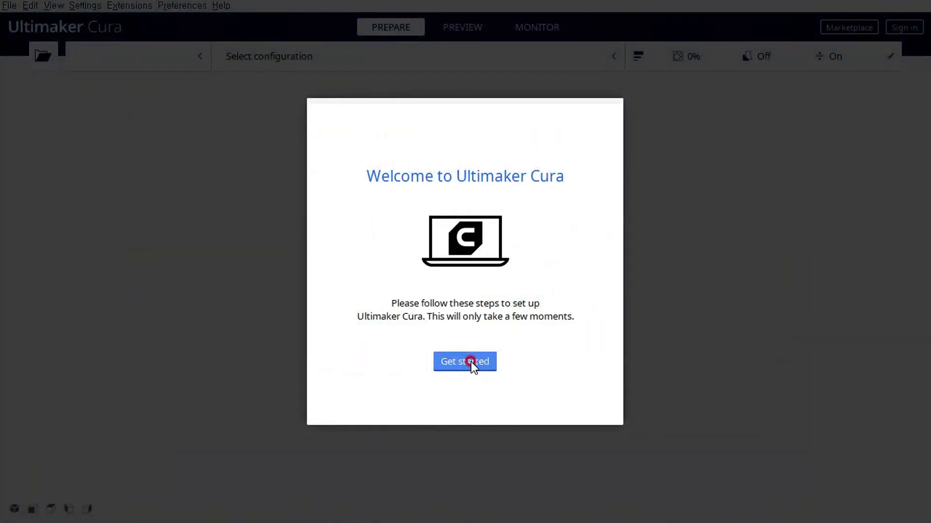
click(471, 361)
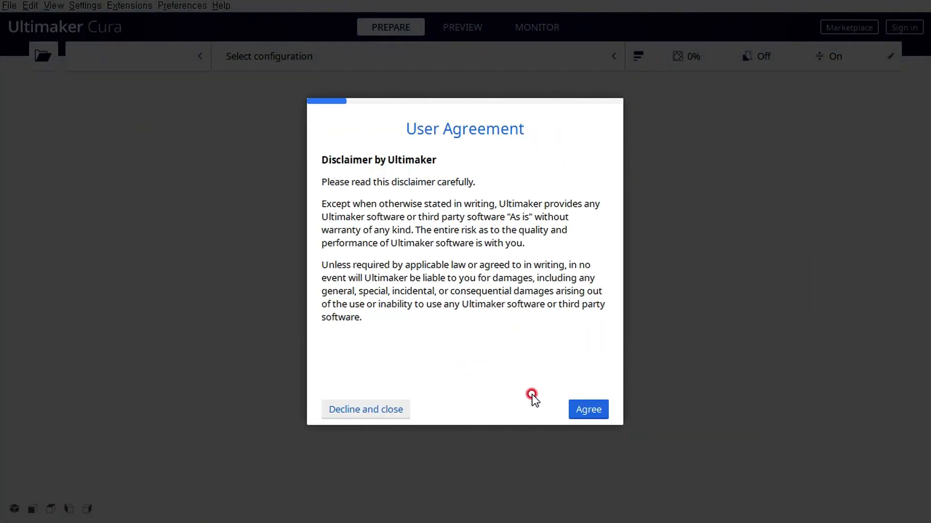
click(589, 410)
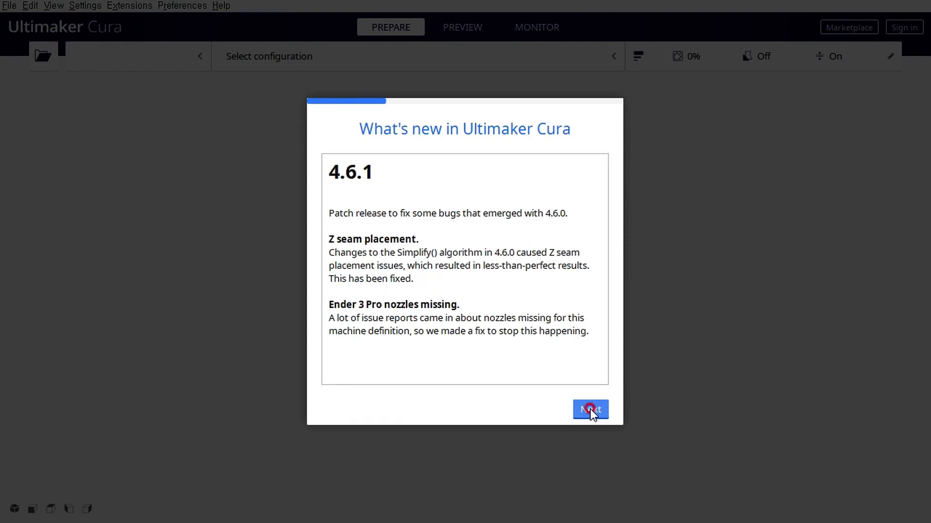
click(590, 409)
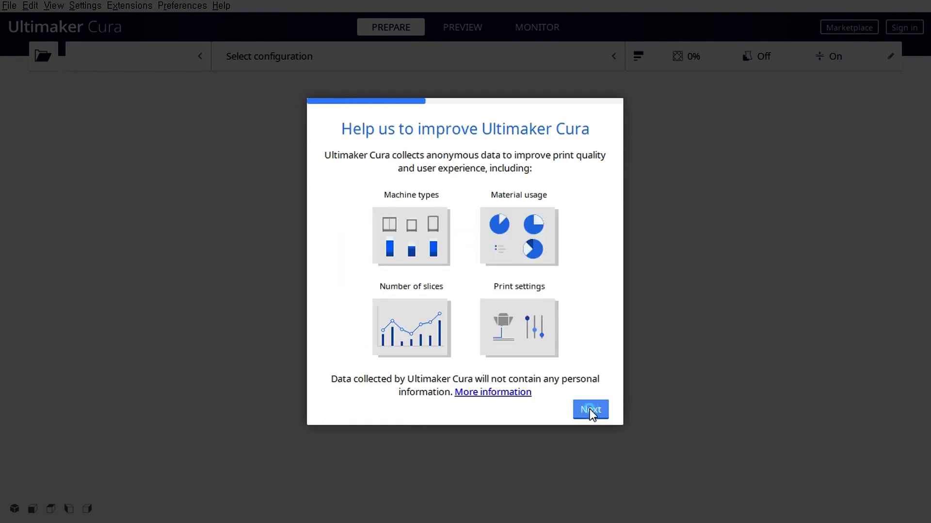
click(590, 409)
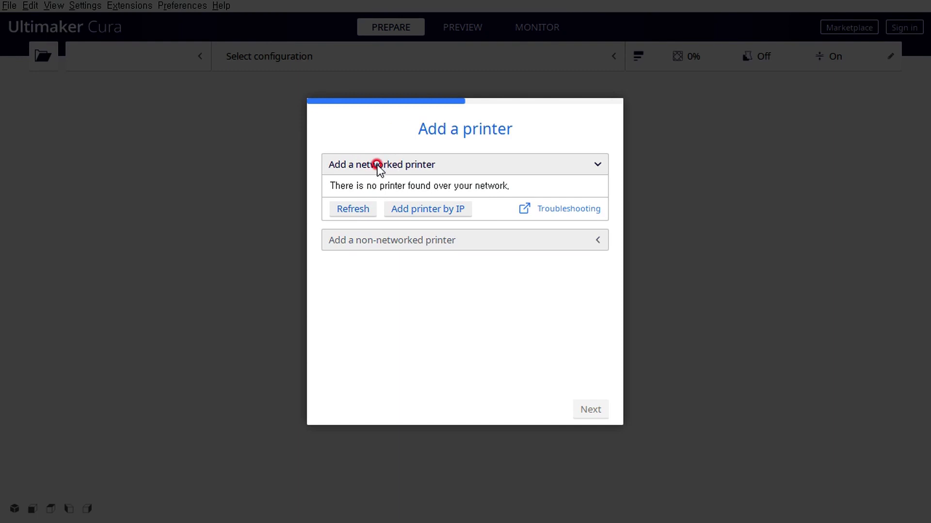
Add a non-networked printer using the Custom FFF printer model
click(410, 241)
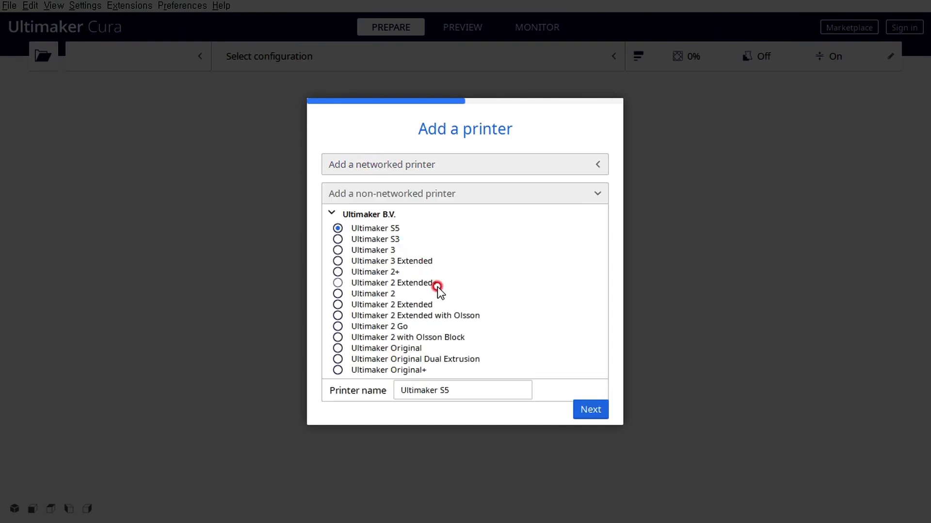
scroll(480, 335, down, 5)
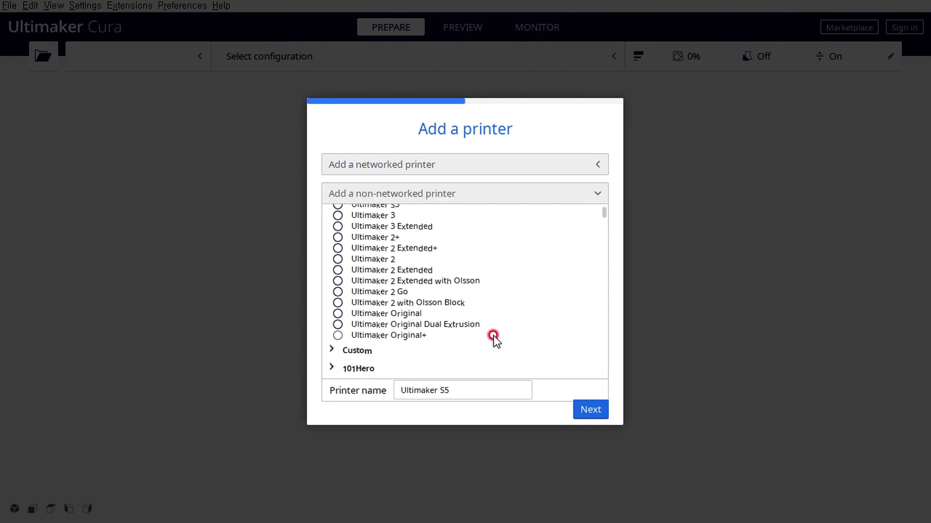
drag(607, 228, 609, 222)
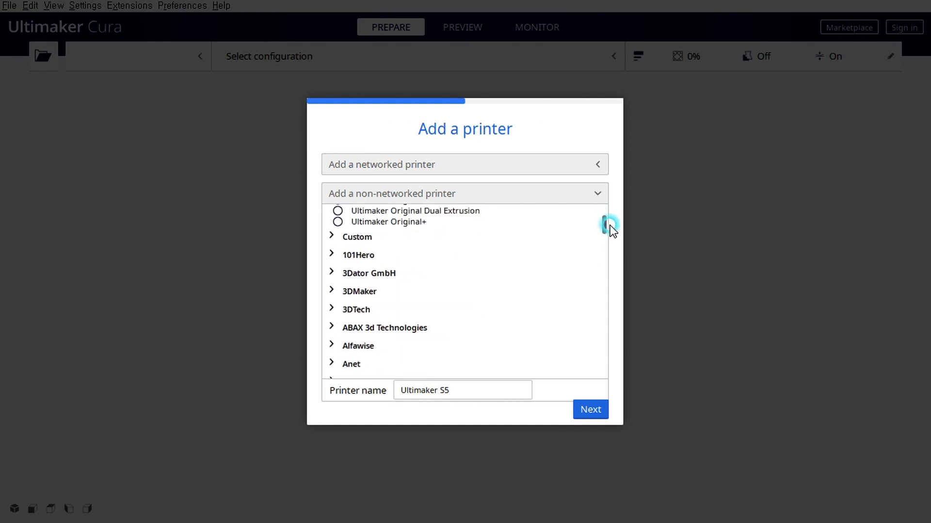
click(332, 243)
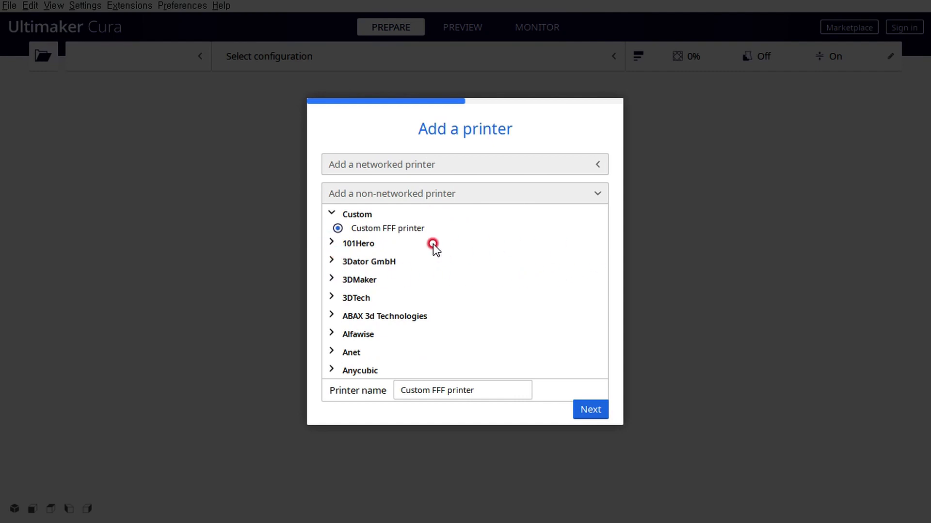
click(406, 231)
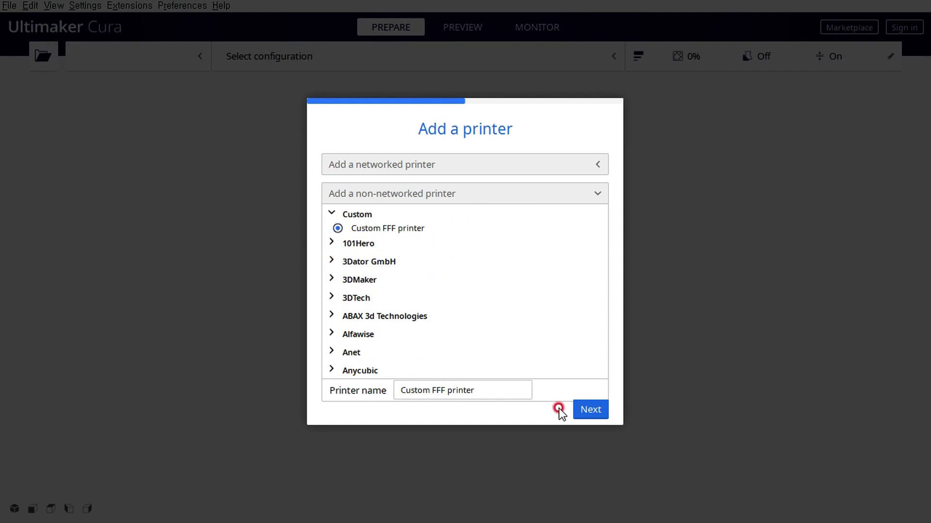
click(590, 410)
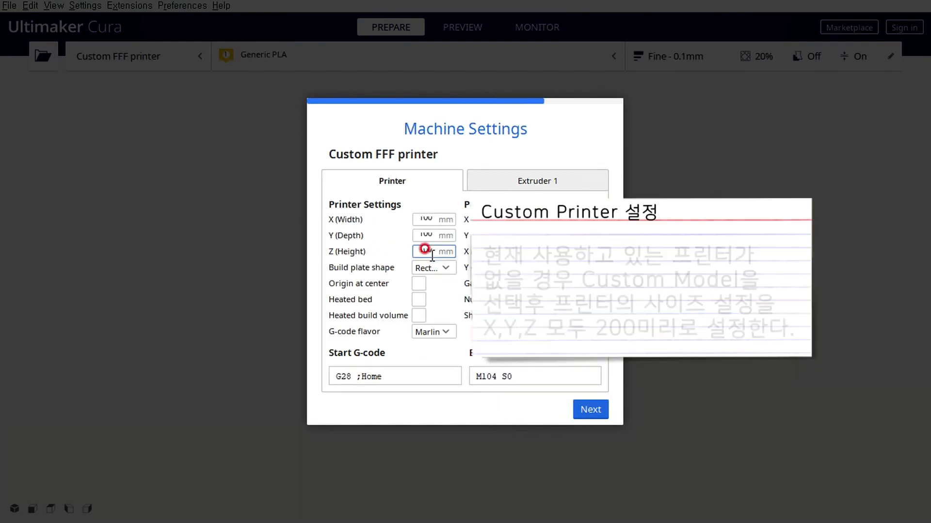
Set the custom printer's X width, Y depth and Z height to 200 mm each
click(418, 219)
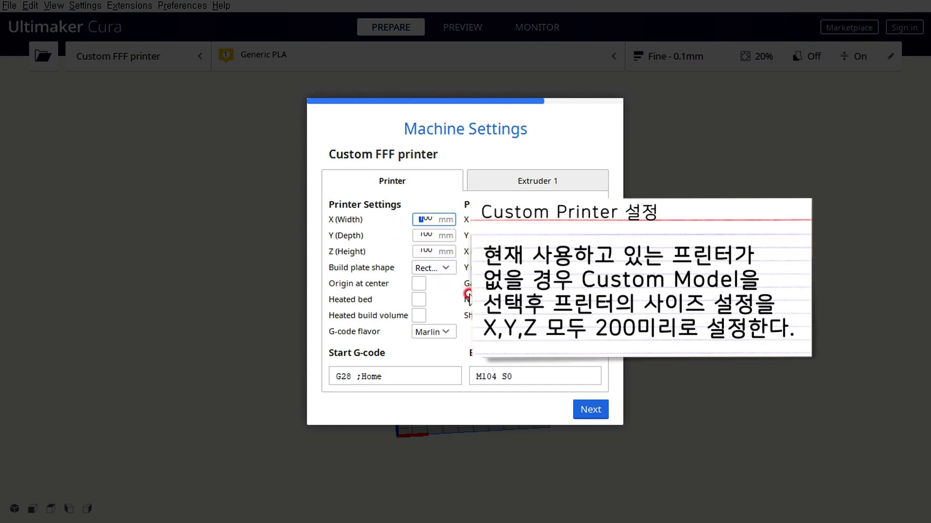
text(2)
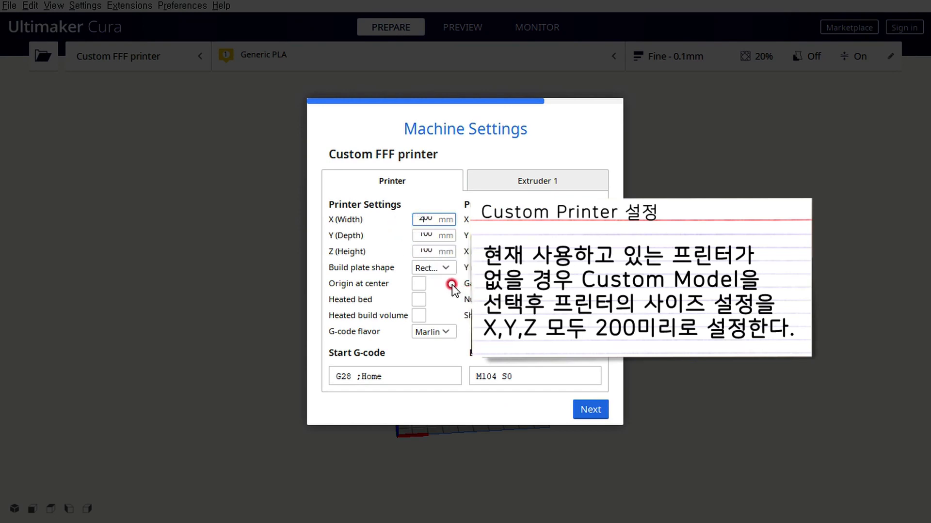
drag(422, 235, 387, 237)
text(2)
click(422, 246)
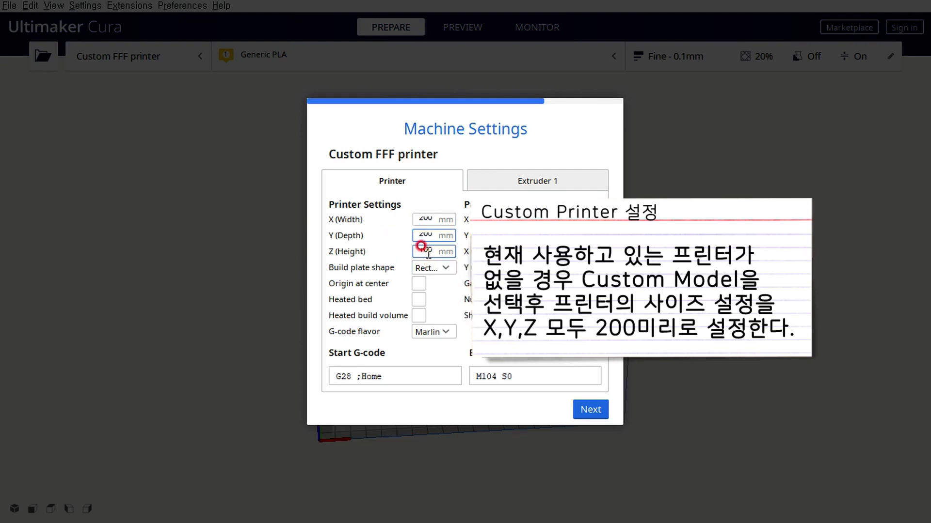
drag(421, 247, 412, 250)
text(2)
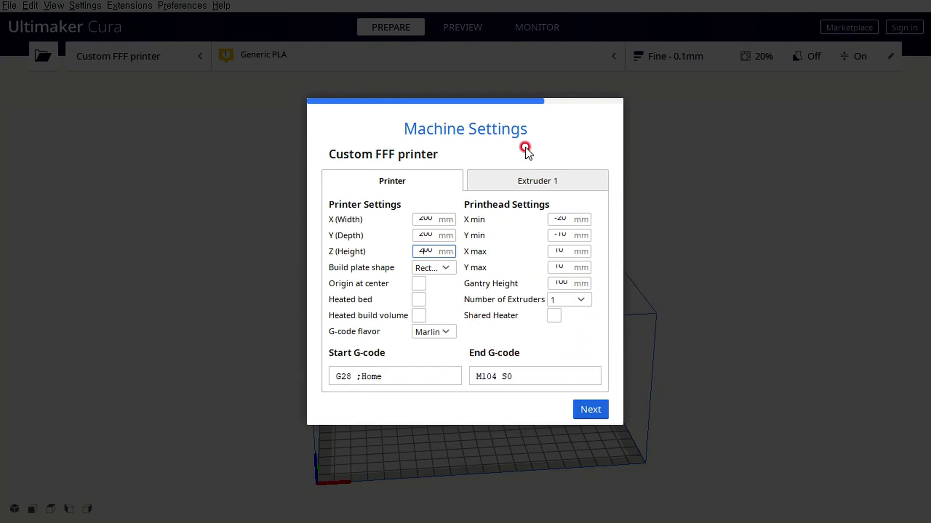
Enable the heated bed option in the custom printer's settings
click(558, 250)
click(401, 375)
click(524, 366)
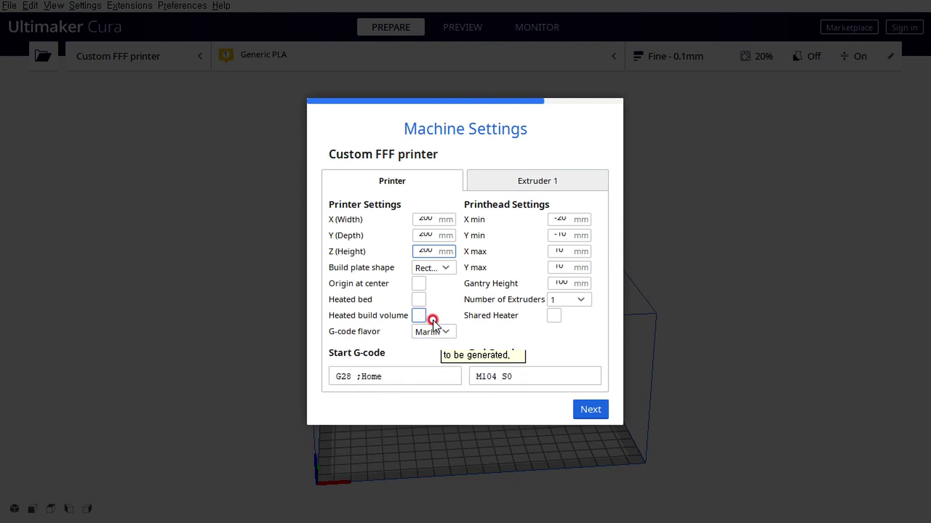
click(418, 300)
click(429, 369)
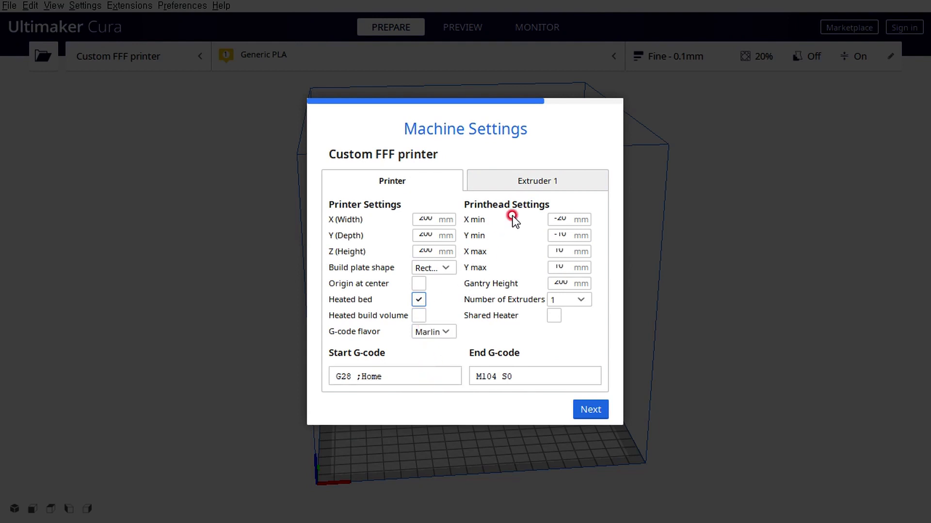
Set Extruder 1's compatible material diameter to 1.75 mm and confirm the machine settings
click(536, 179)
click(469, 217)
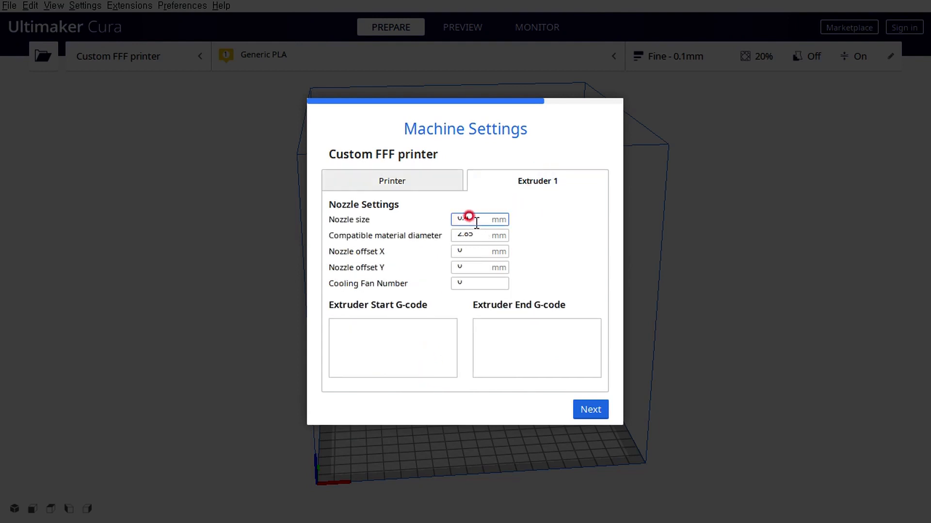
click(471, 231)
click(480, 235)
key(BackSpace)
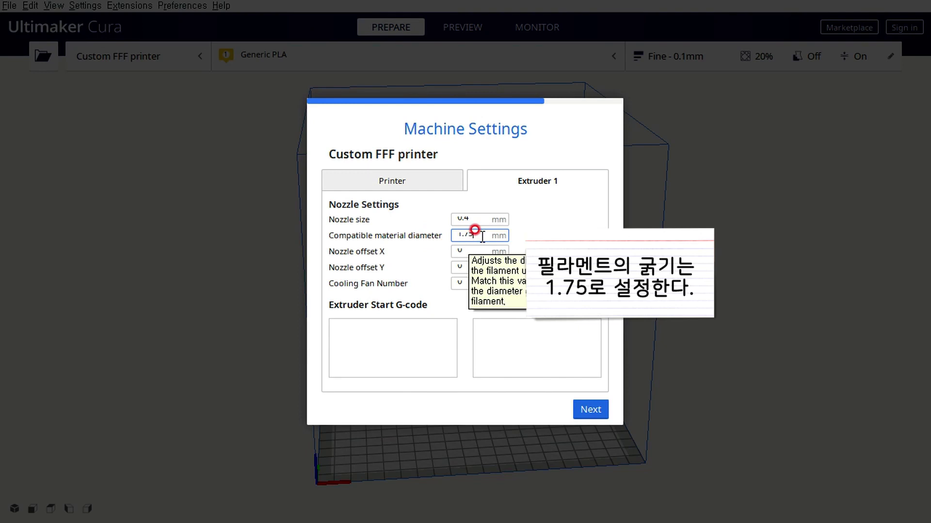
click(565, 432)
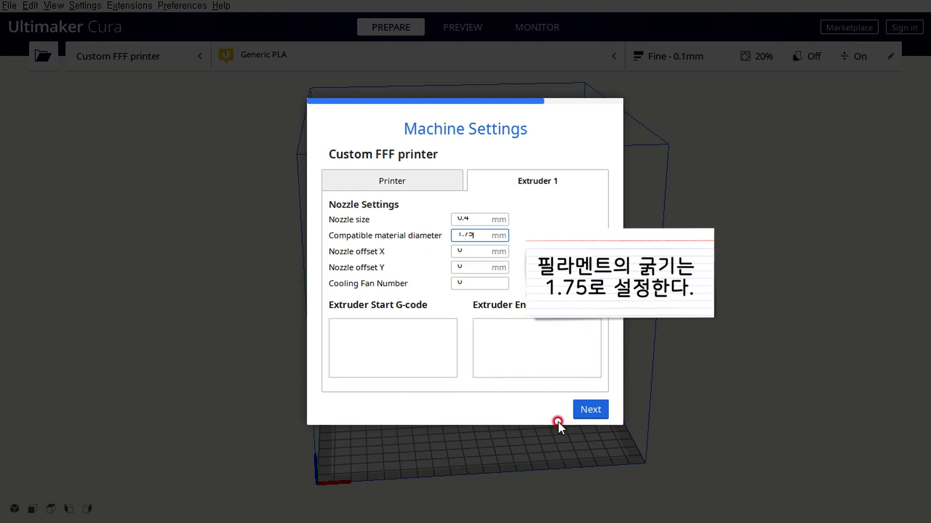
click(591, 412)
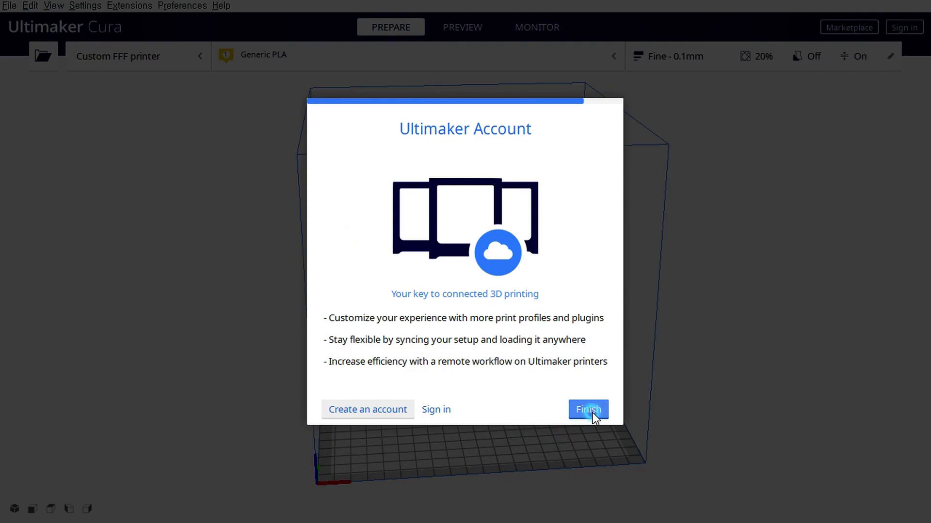
Finish the setup wizard at the Ultimaker Account page, and view the empty build volume from the front, top, sides and an angle
click(592, 412)
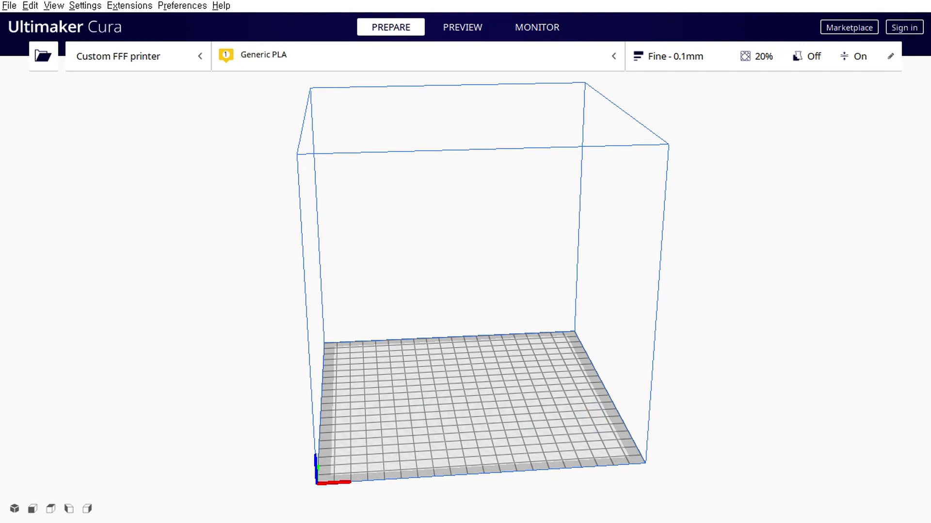
right_drag(555, 456, 595, 441)
click(256, 486)
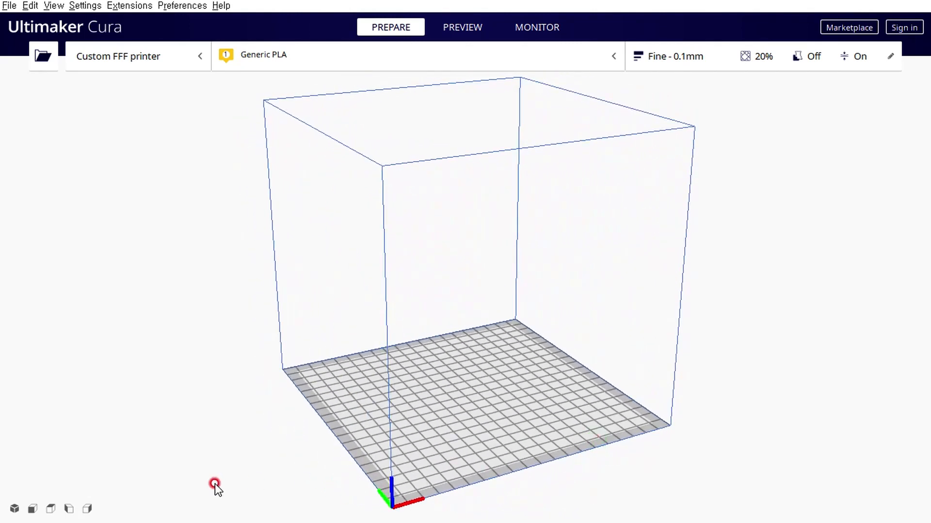
click(33, 509)
click(50, 509)
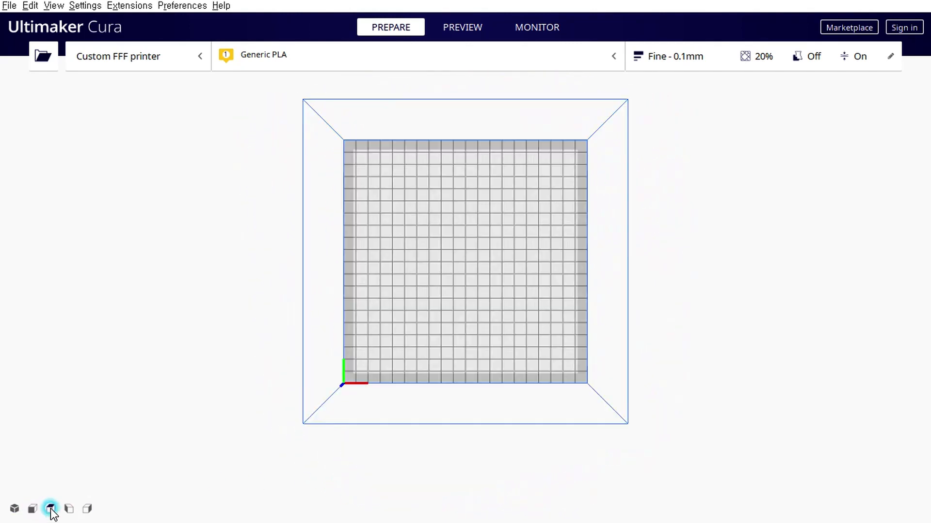
click(68, 509)
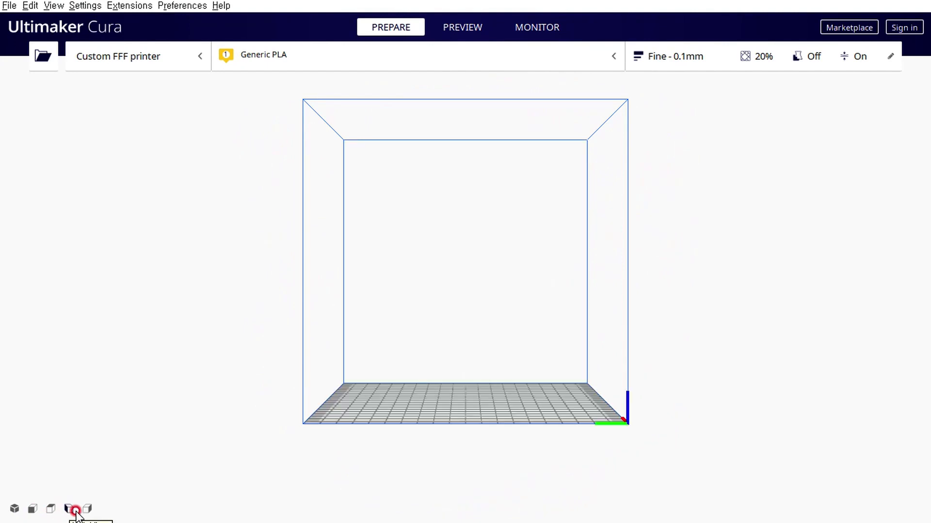
click(88, 509)
right_drag(507, 449, 690, 461)
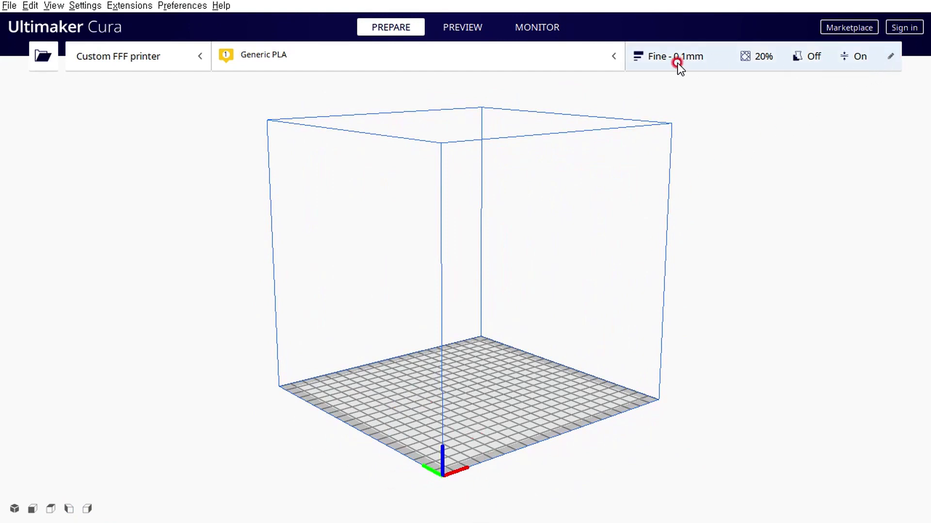
Select Generic PLA as the print material and check the printer list with Custom FFF printer active
click(272, 62)
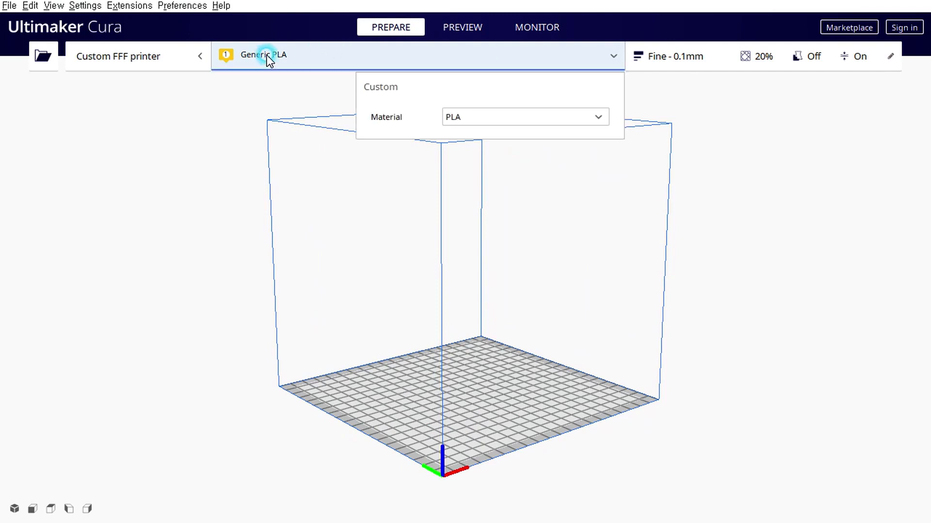
click(498, 117)
mouse_move(607, 135)
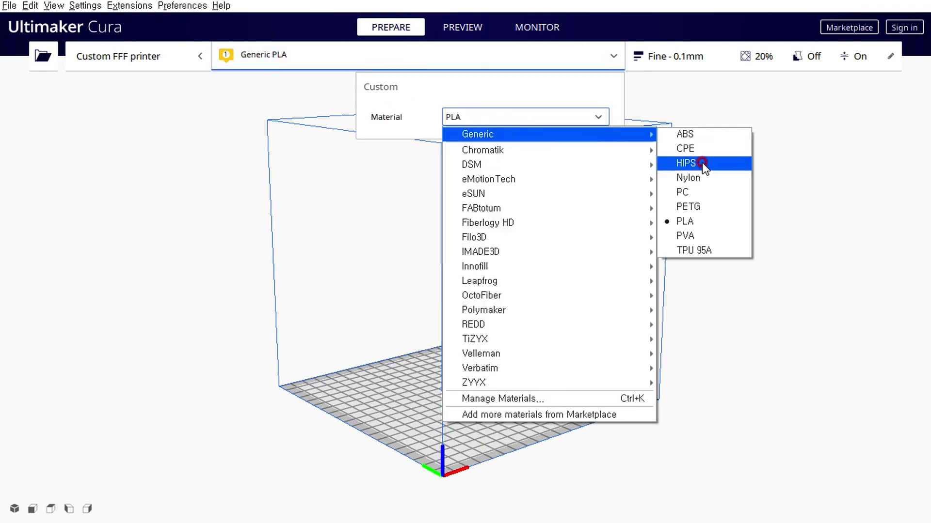
click(693, 221)
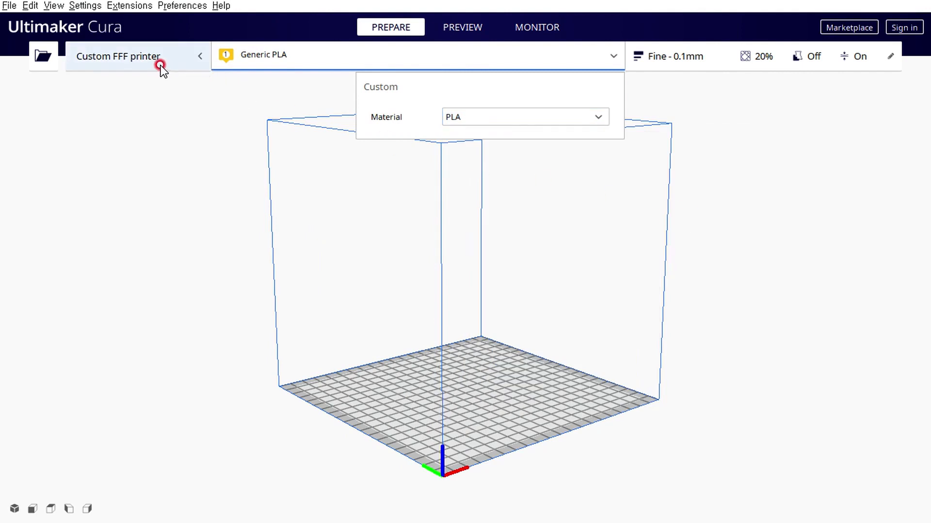
click(196, 62)
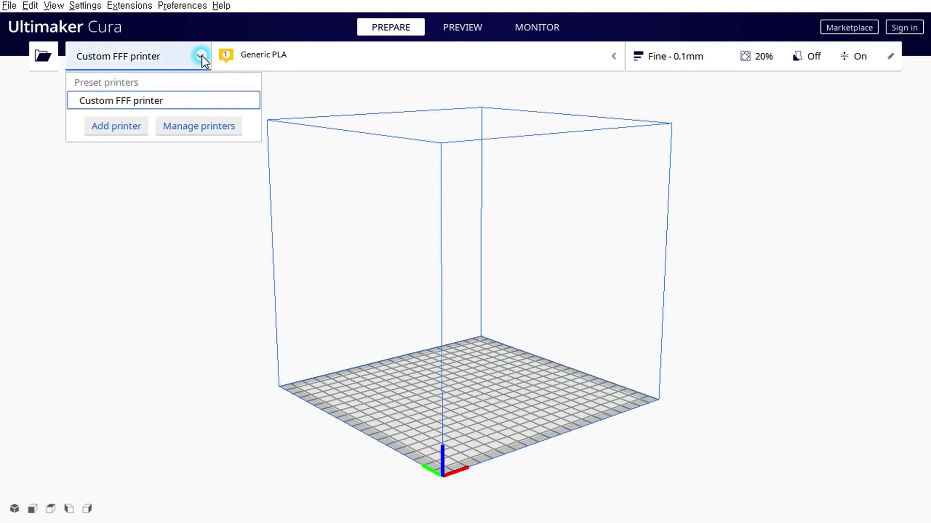
click(196, 99)
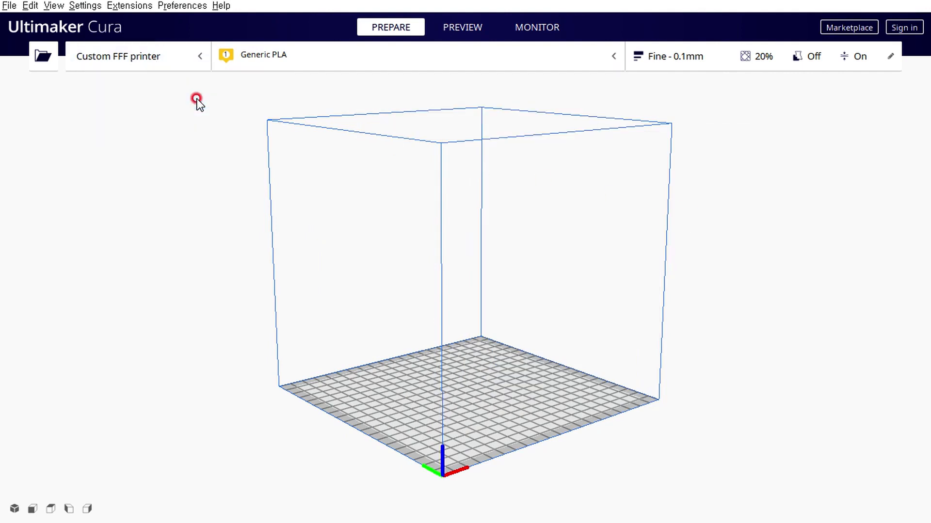
Choose the 0.2 mm layer height profile in the print settings and raise the infill percentage
click(679, 59)
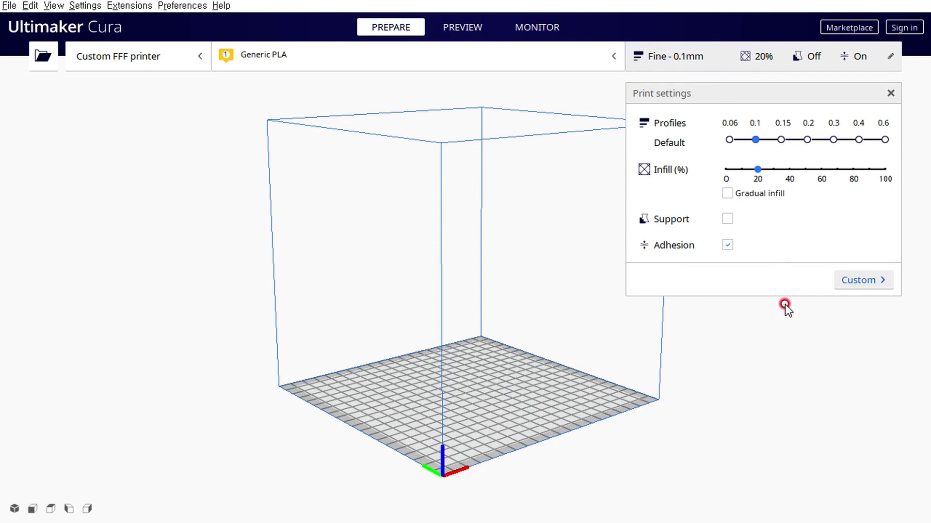
middle_drag(508, 292, 255, 312)
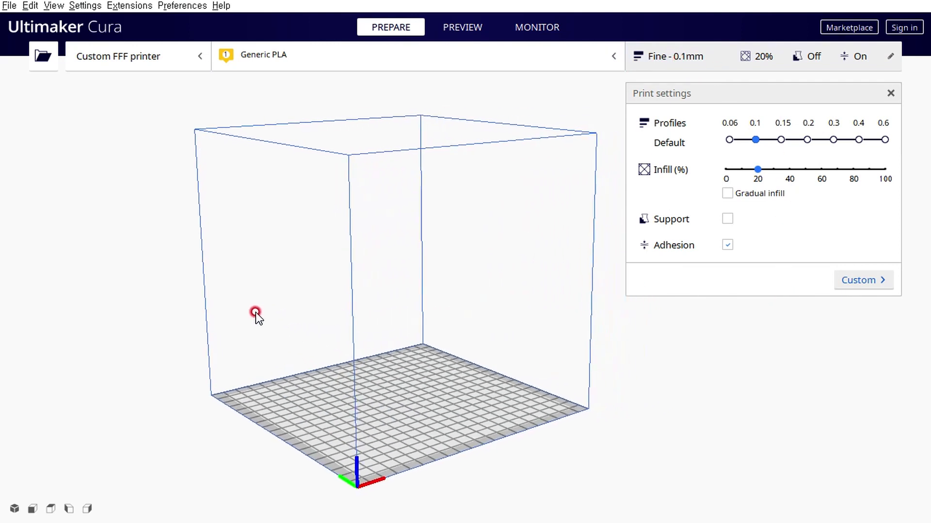
click(779, 140)
click(807, 140)
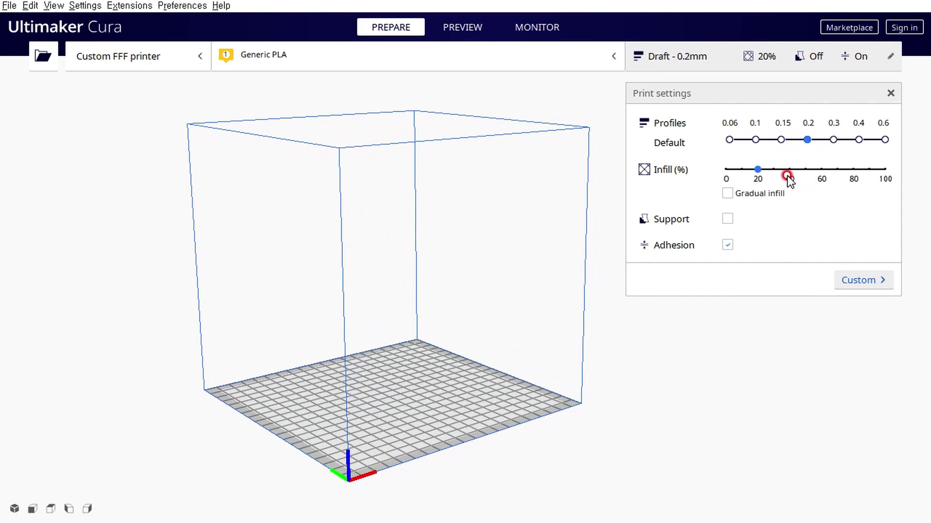
click(775, 170)
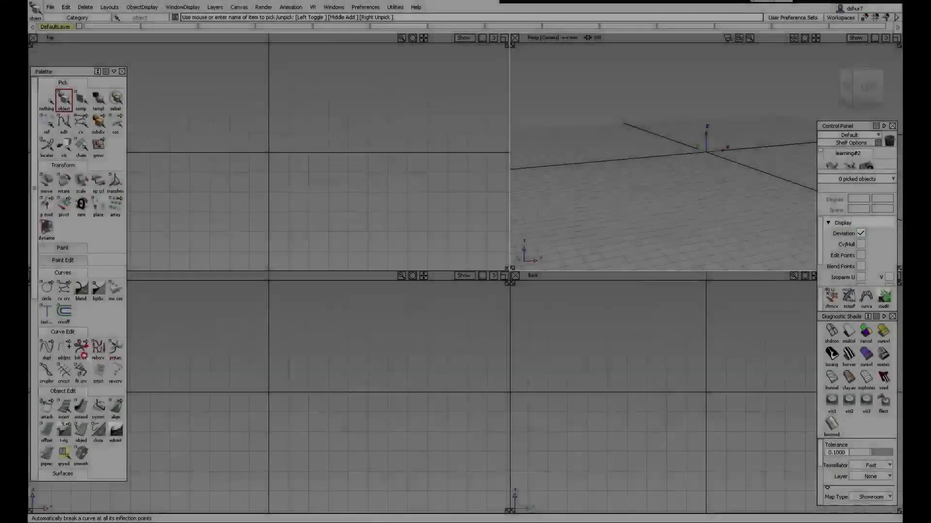
Switch to Autodesk Alias and place a cone primitive at the origin
scroll(88, 349, down, 5)
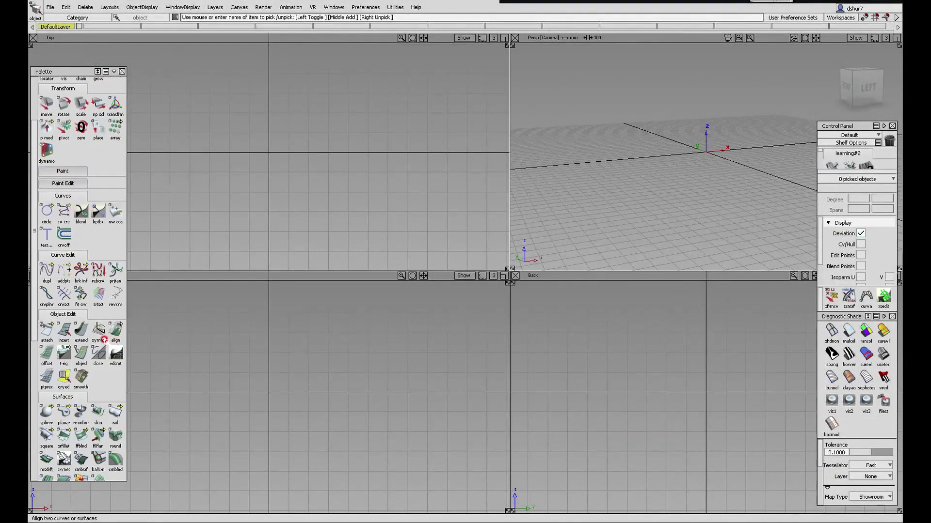
scroll(92, 341, down, 1)
click(45, 322)
click(46, 322)
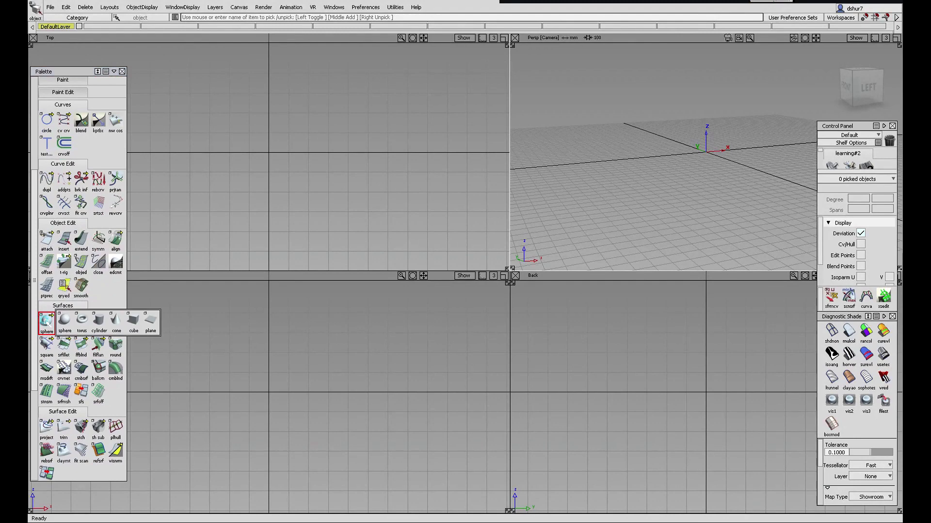
drag(45, 322, 127, 334)
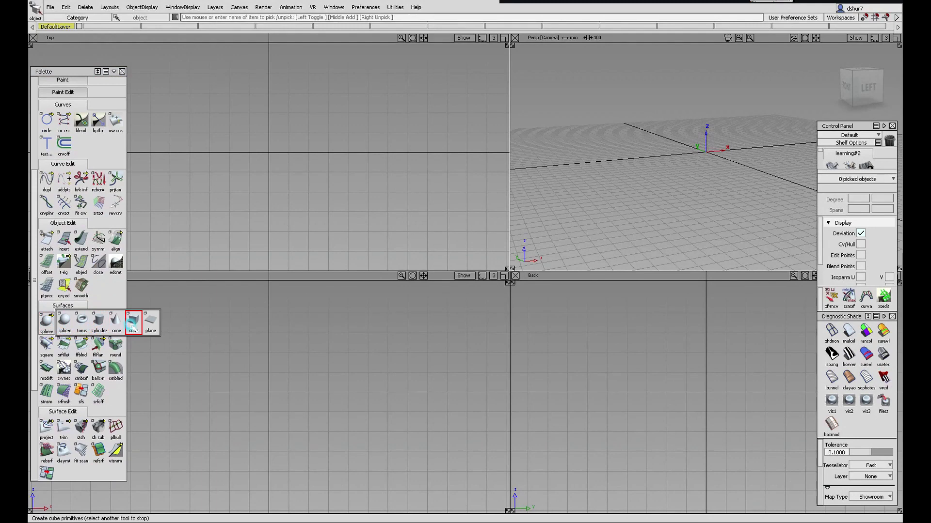
drag(130, 326, 119, 322)
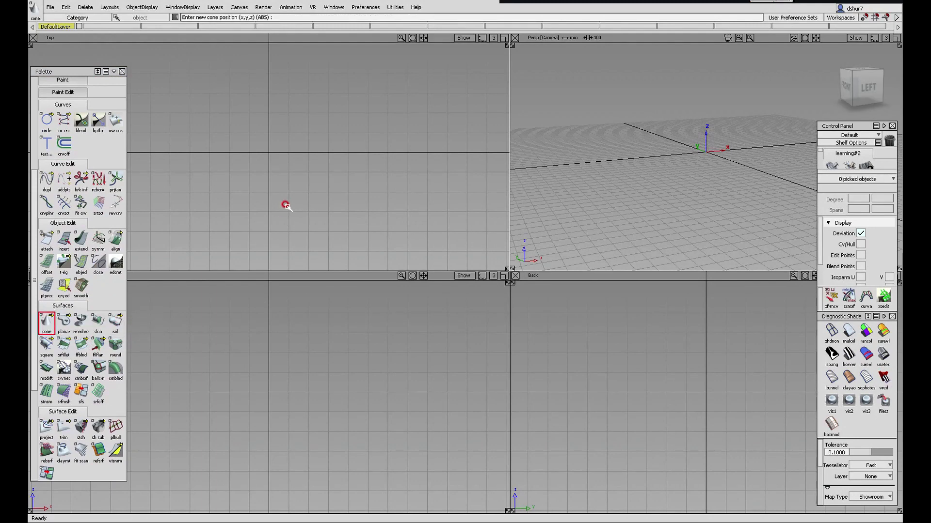
click(270, 153)
alt+shift+right_drag(270, 210, 355, 149)
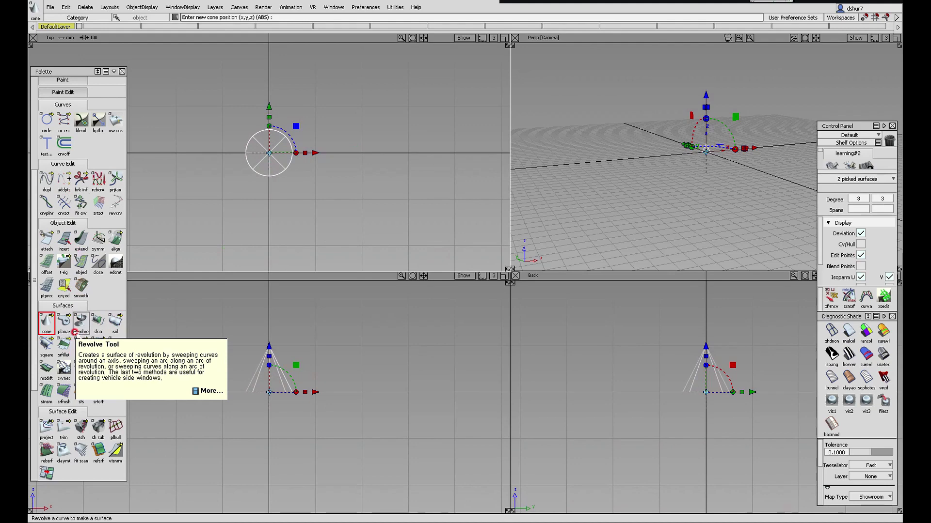
Activate the Scale tool for the cone, and show the cone closer in a full-size view from the left
scroll(73, 118, up, 2)
scroll(73, 117, up, 2)
click(82, 156)
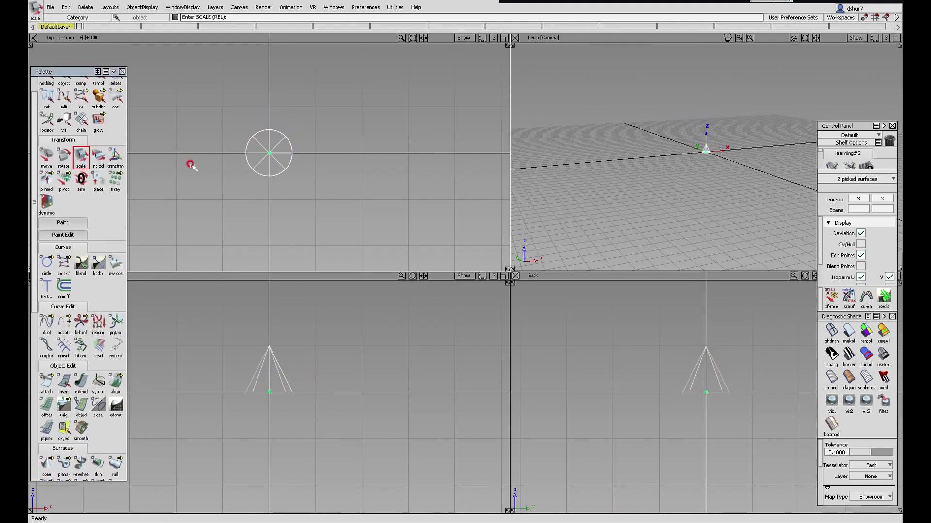
key(f)
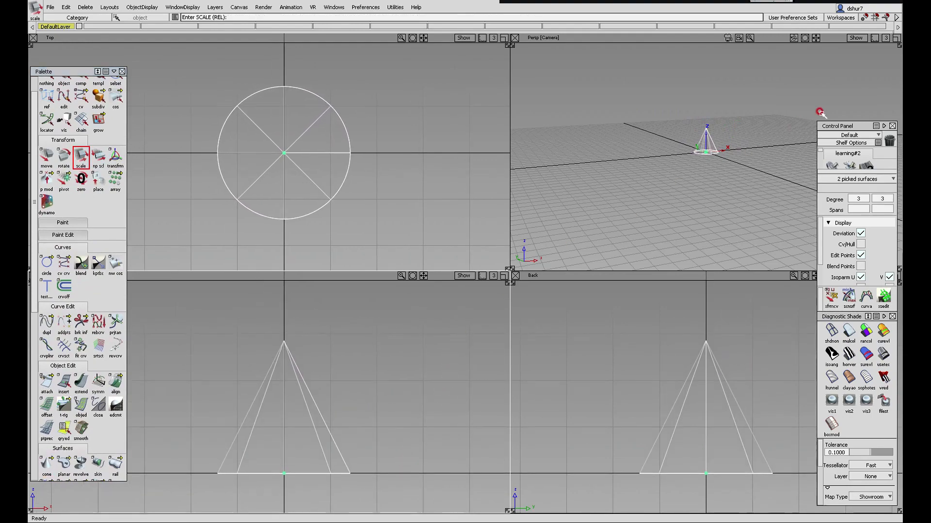
key(F12)
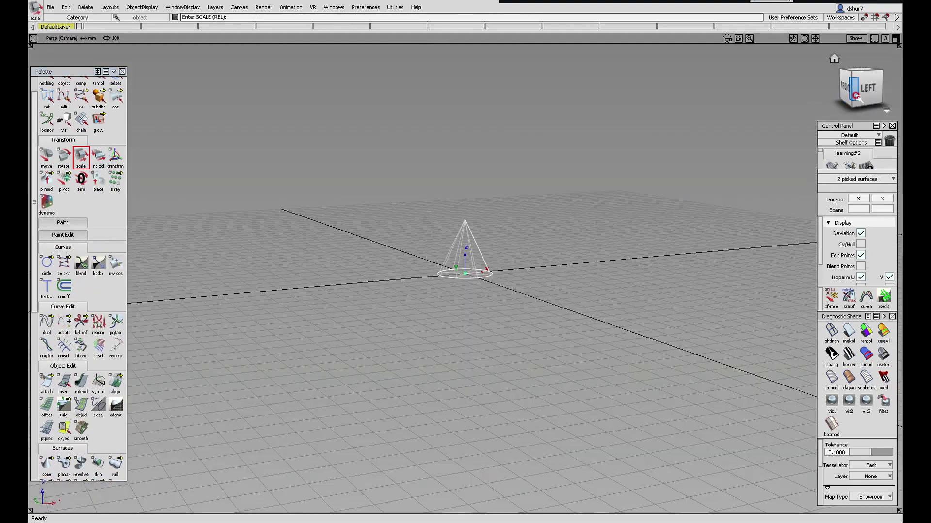
click(866, 95)
scroll(521, 239, up, 5)
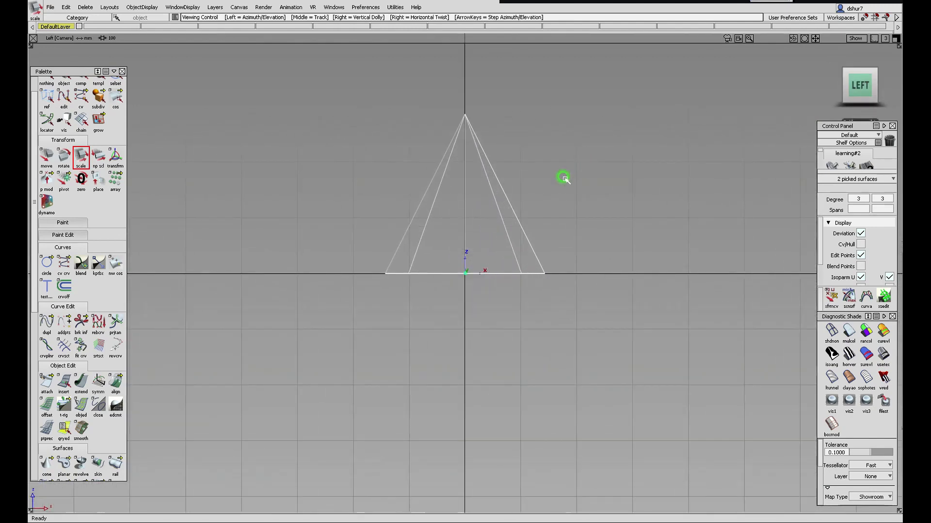
scroll(524, 264, down, 2)
alt+shift+middle_drag(525, 270, 472, 270)
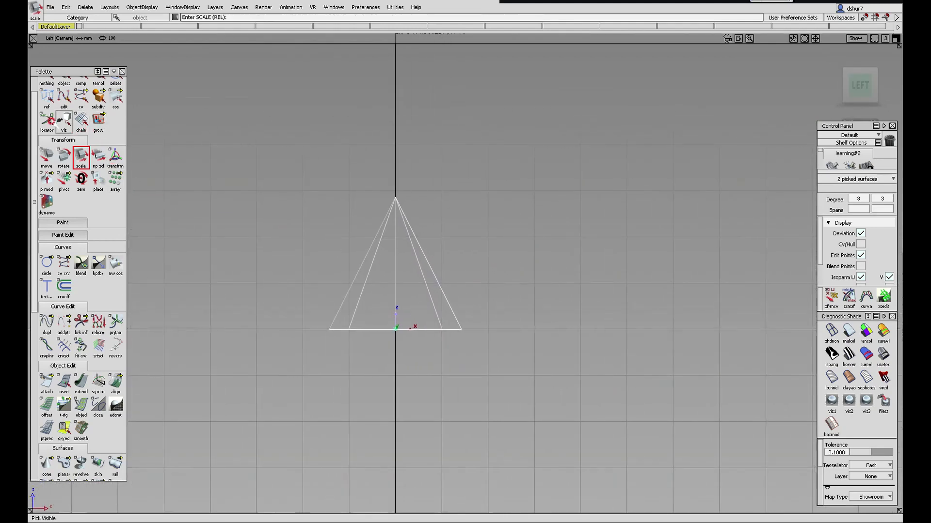
Draw a degree 3 curve with five grid-aligned CVs, running from beside the cone to its axis and down below the base
click(64, 266)
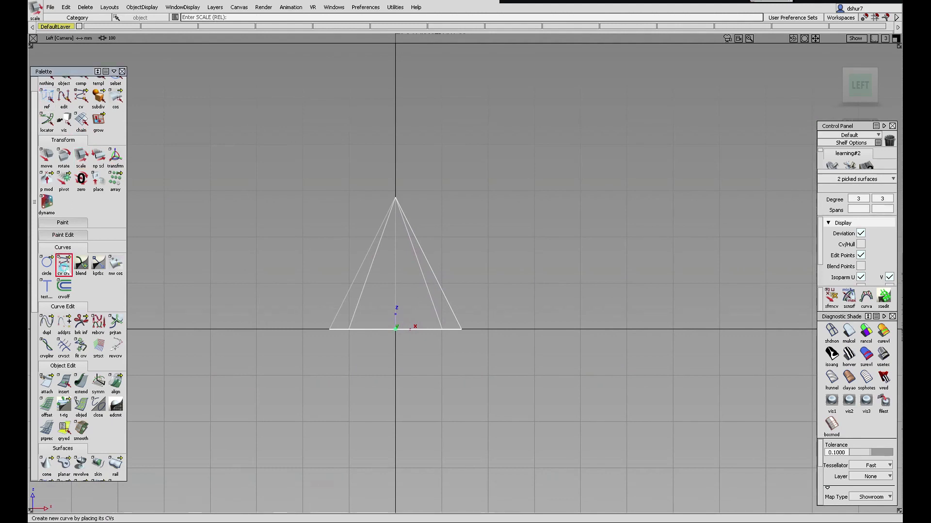
click(81, 266)
click(459, 252)
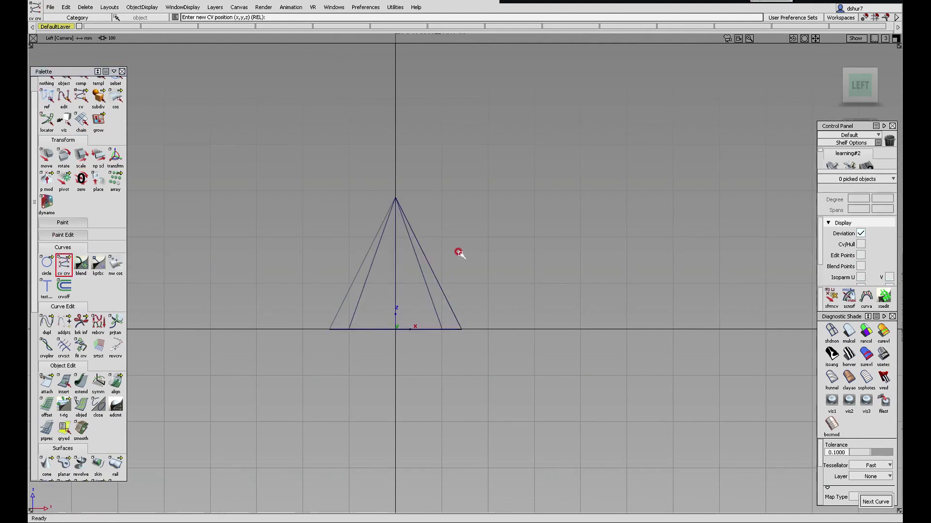
click(491, 234)
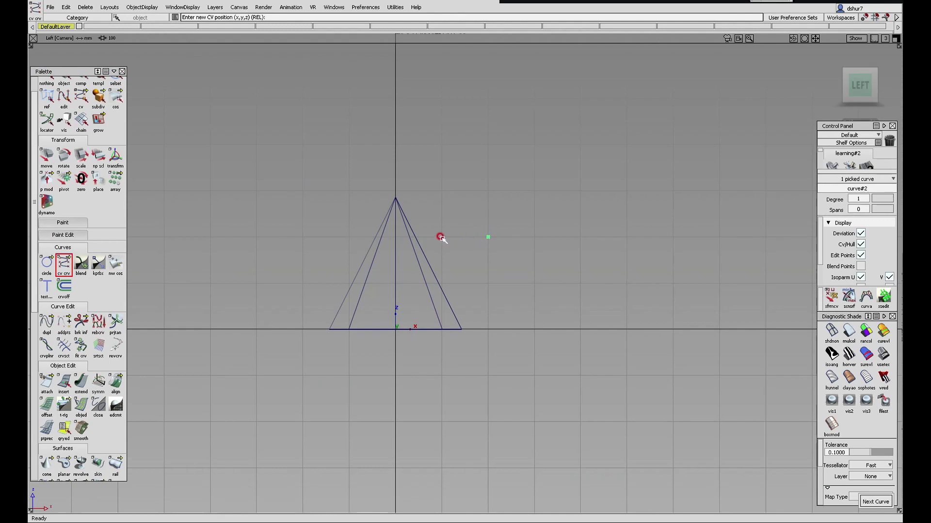
click(396, 238)
click(396, 374)
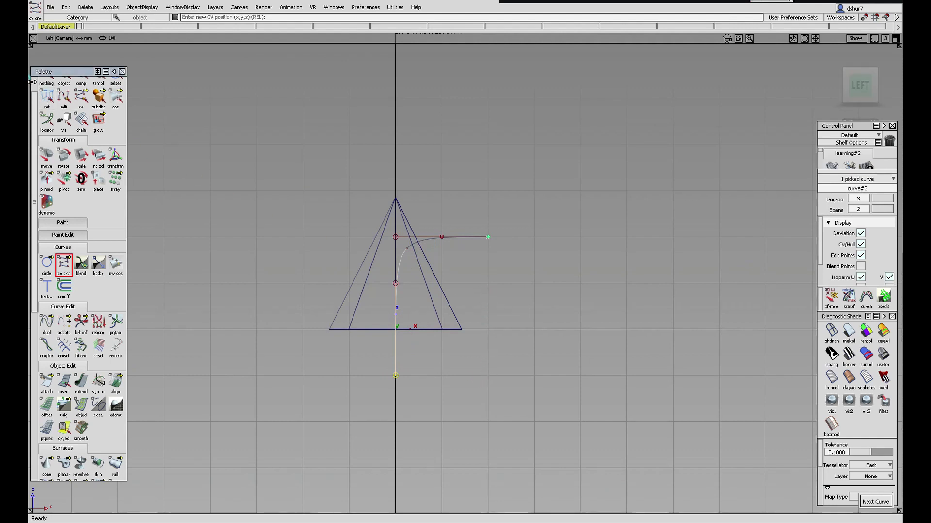
Move the curve's corner CV on the cone axis by about 5.2 mm in X and -18.6 mm in Z
click(64, 103)
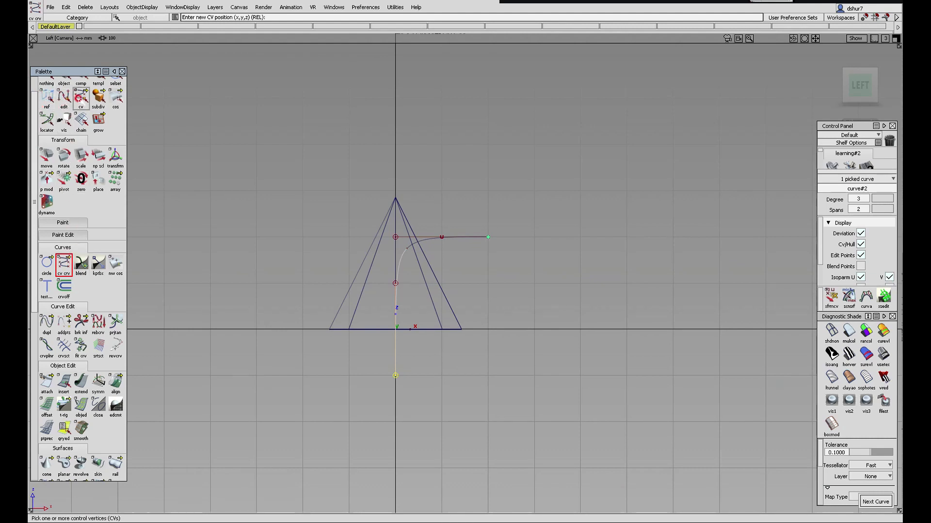
click(46, 156)
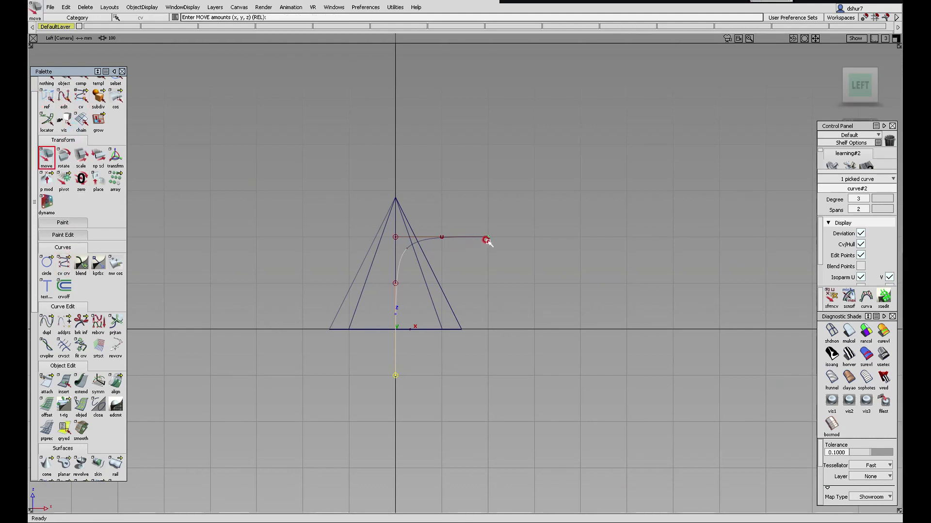
drag(489, 238, 458, 239)
click(395, 238)
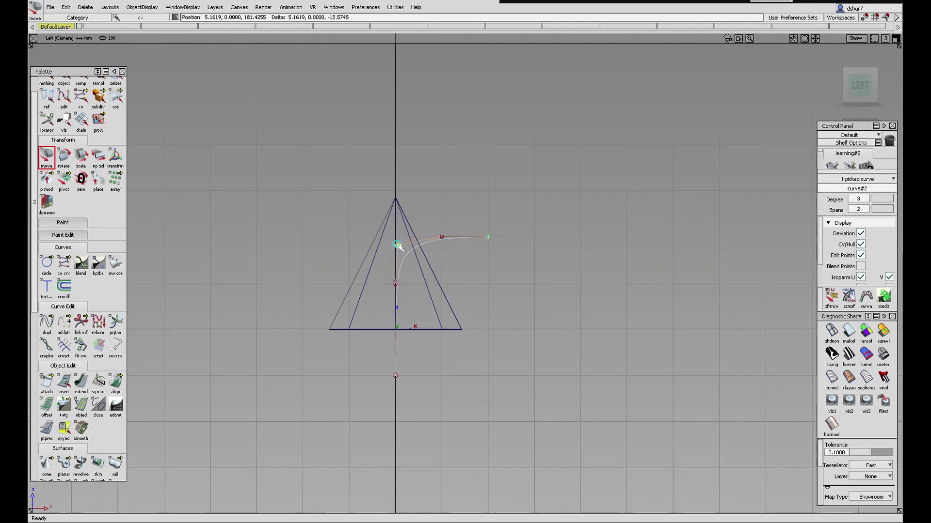
drag(397, 244, 397, 244)
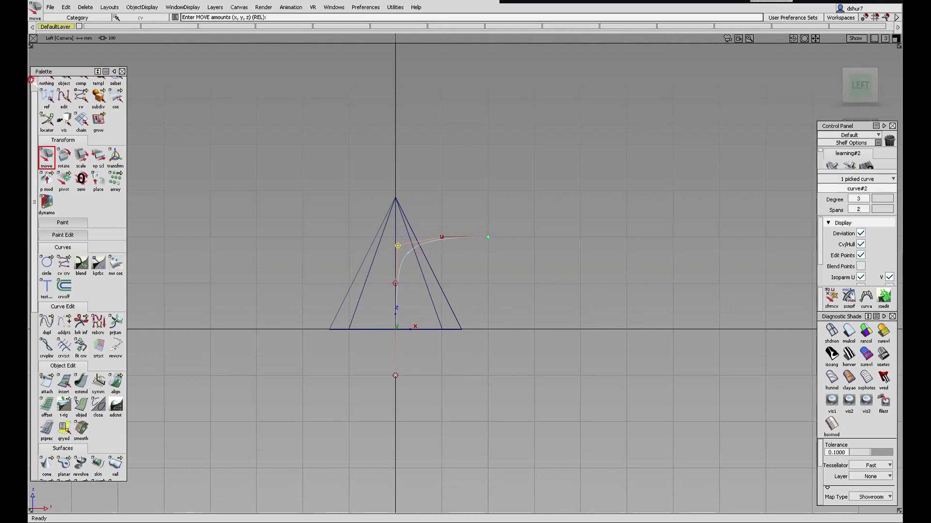
Pick the curve's three upper CVs, move them together slightly down and away from the cone axis, and clear the selection
drag(488, 261, 403, 213)
click(47, 155)
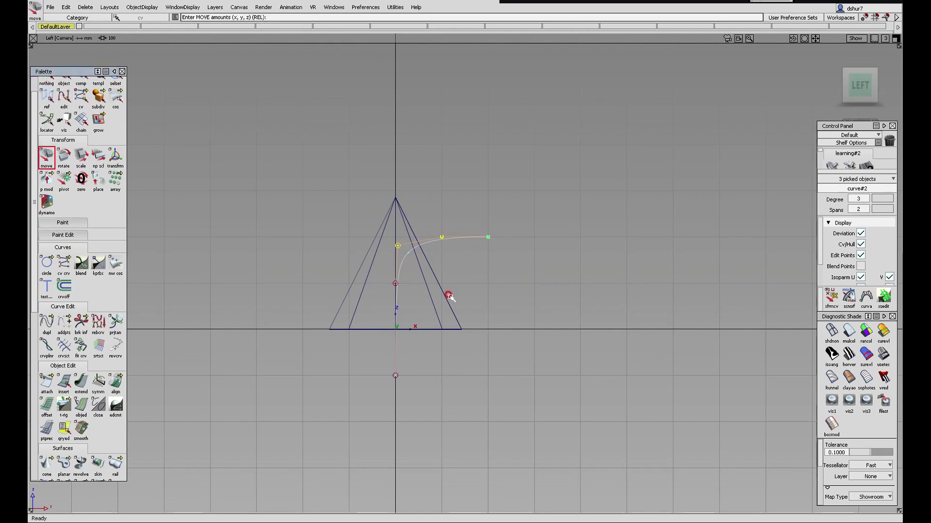
drag(495, 301, 504, 312)
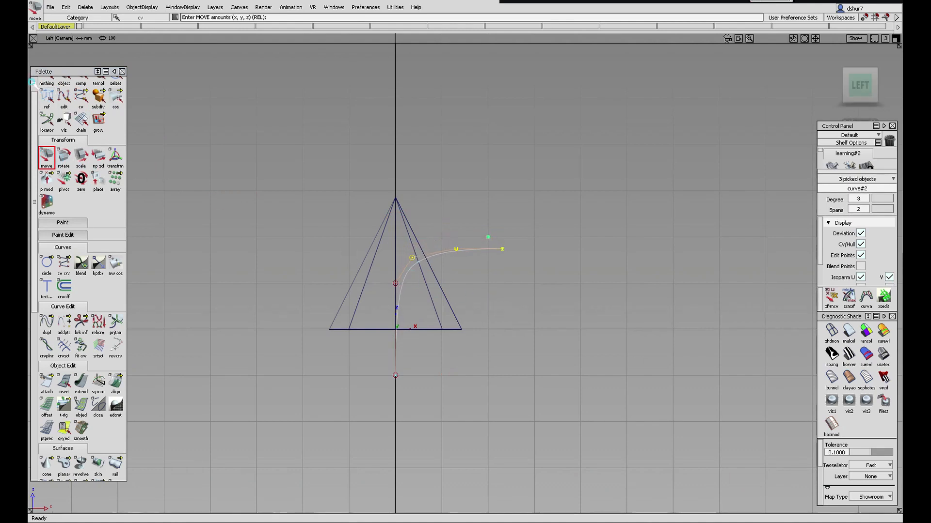
scroll(32, 82, up, 2)
ctrl+shift+drag(206, 318, 206, 295)
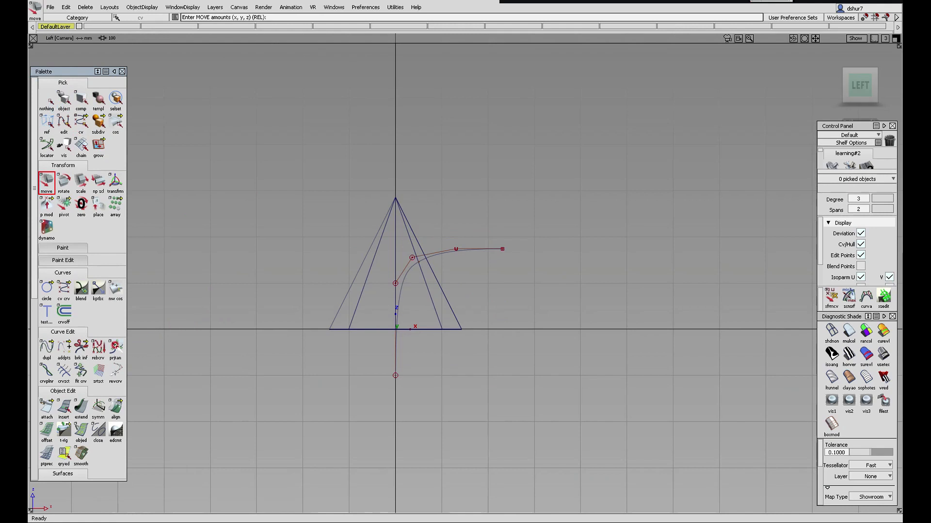
Project the curve onto the cone's body and base along the left view direction as curves on surfaces
scroll(49, 339, down, 5)
scroll(65, 357, down, 4)
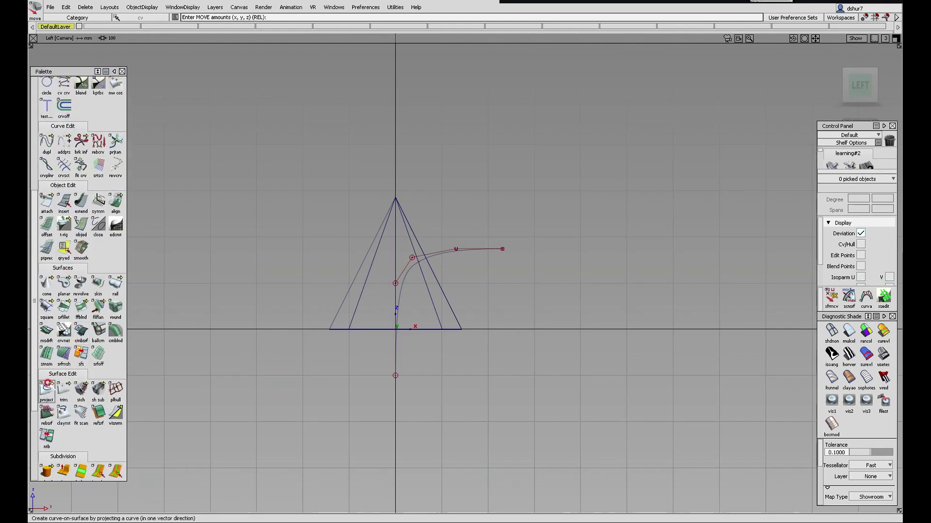
double_click(47, 390)
click(404, 295)
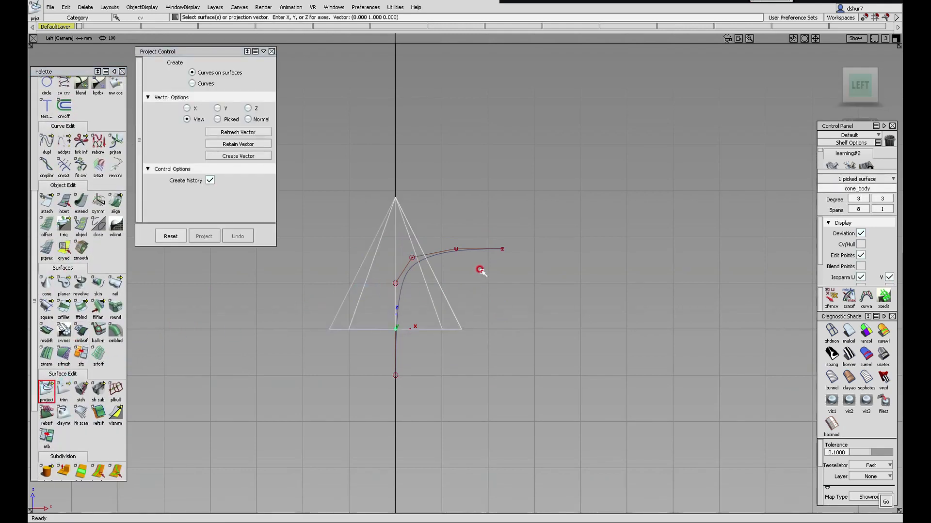
click(883, 502)
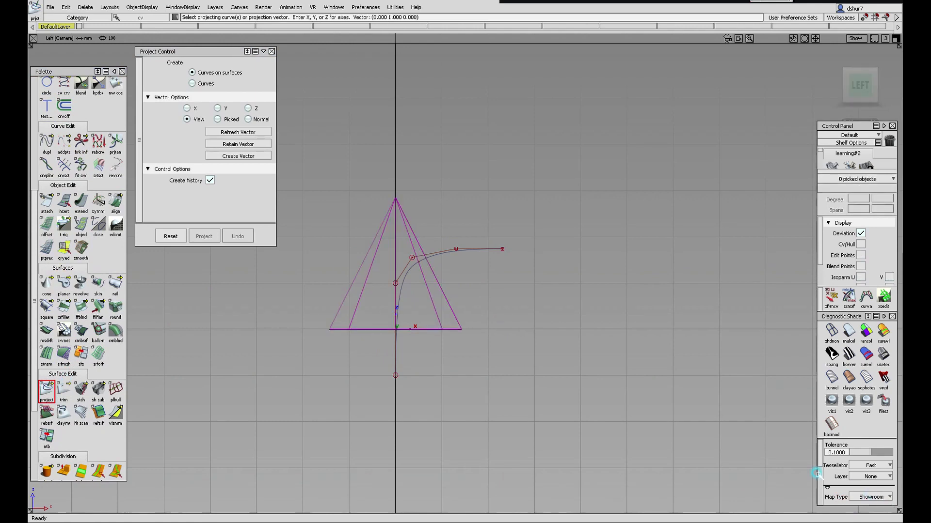
click(474, 251)
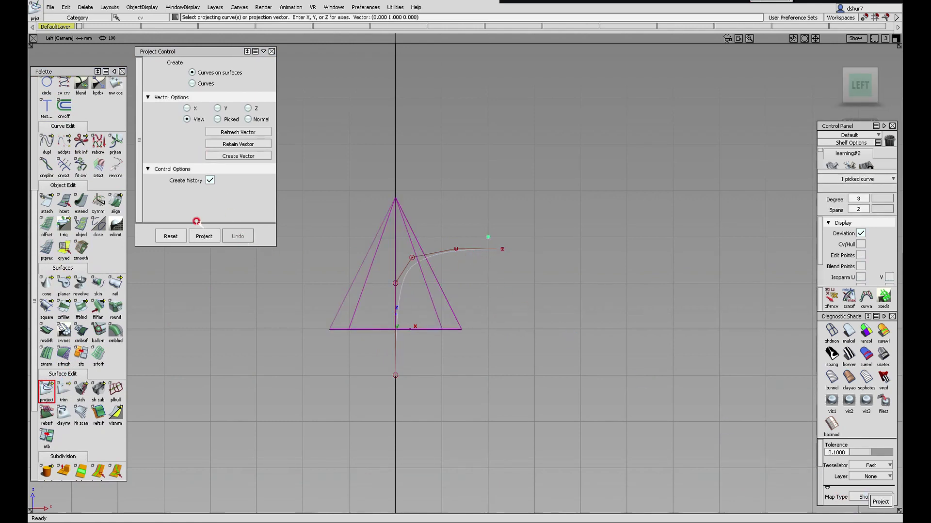
click(880, 501)
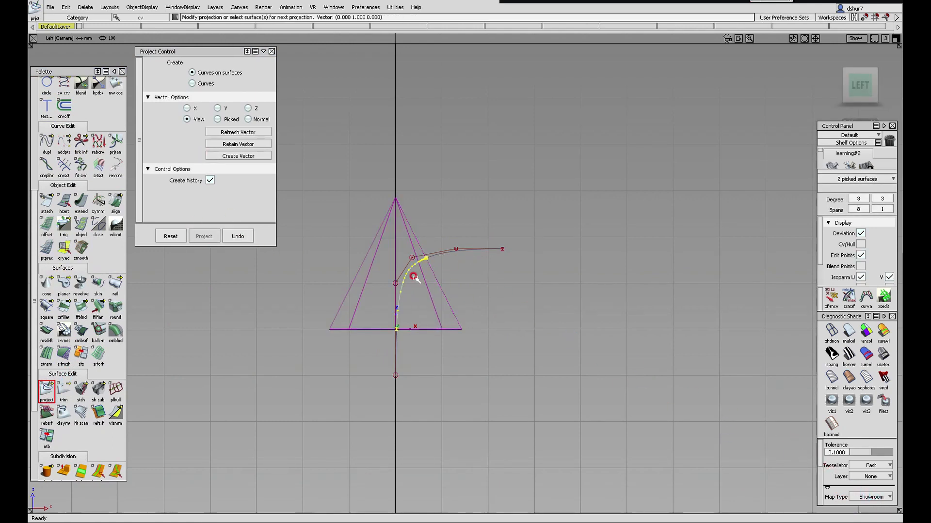
click(271, 52)
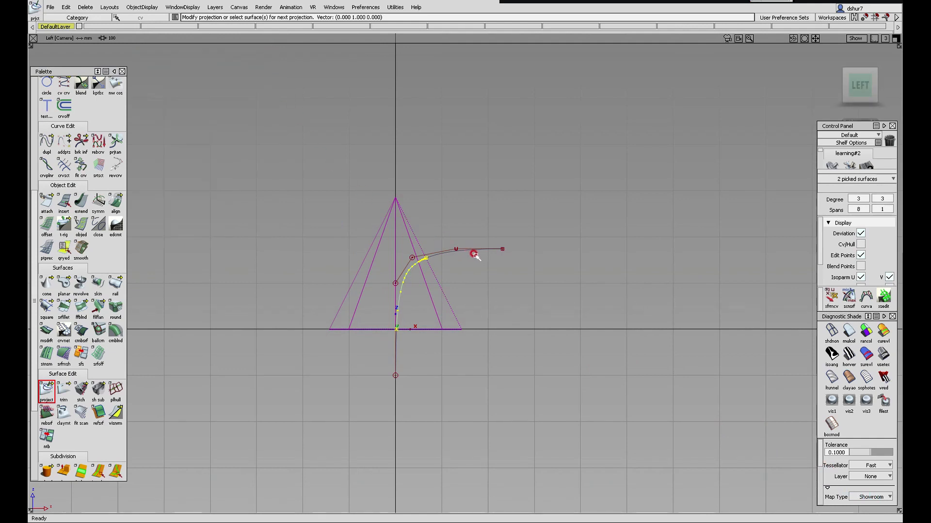
Trim the cone body along the projected curve, keeping the region on the apex side
alt+shift+drag(475, 255, 523, 383)
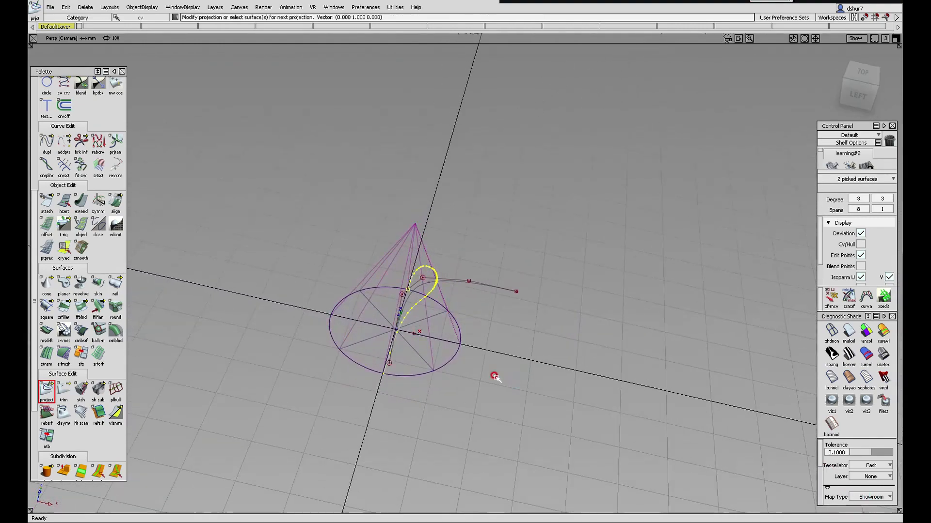
alt+shift+drag(464, 367, 514, 349)
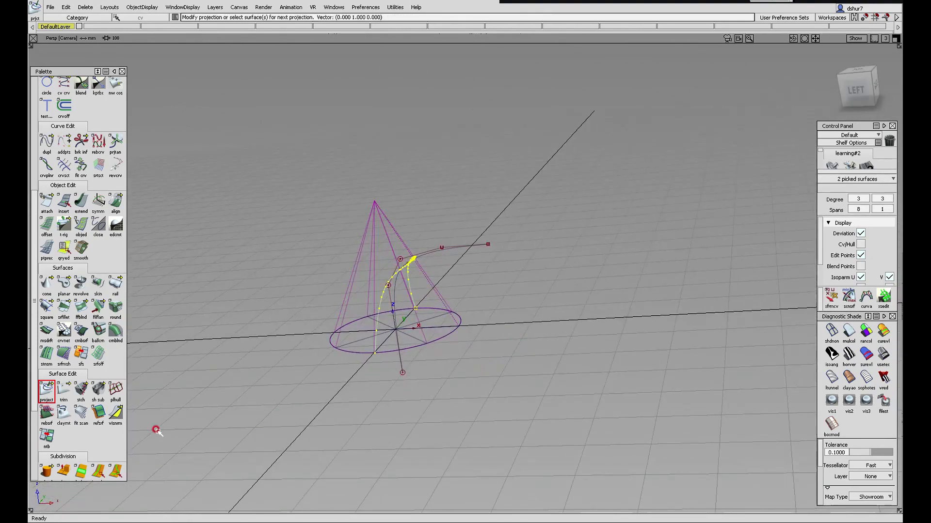
click(63, 391)
click(363, 293)
click(363, 281)
click(830, 503)
Apply Multi Color diagnostic shading to the model and inspect the trimmed cone from the back and side
alt+shift+drag(507, 383, 588, 422)
click(848, 333)
mouse_move(461, 346)
alt+shift+mouse_down()
mouse_move(487, 343)
mouse_move(443, 347)
mouse_move(406, 365)
mouse_move(336, 297)
alt+shift+mouse_up()
alt+shift+drag(442, 272, 436, 269)
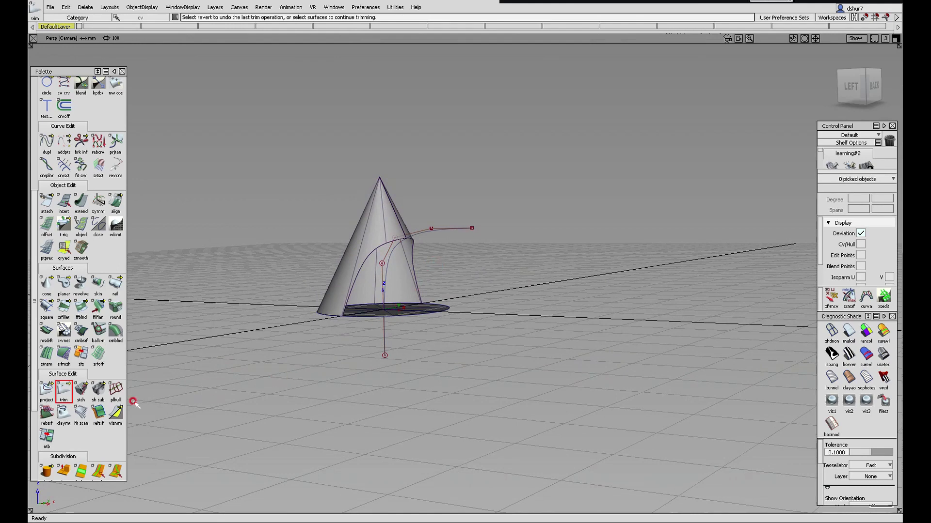
Untrim the cone body and delete the projected curves-on-surface from the cone
drag(62, 396, 78, 392)
click(403, 229)
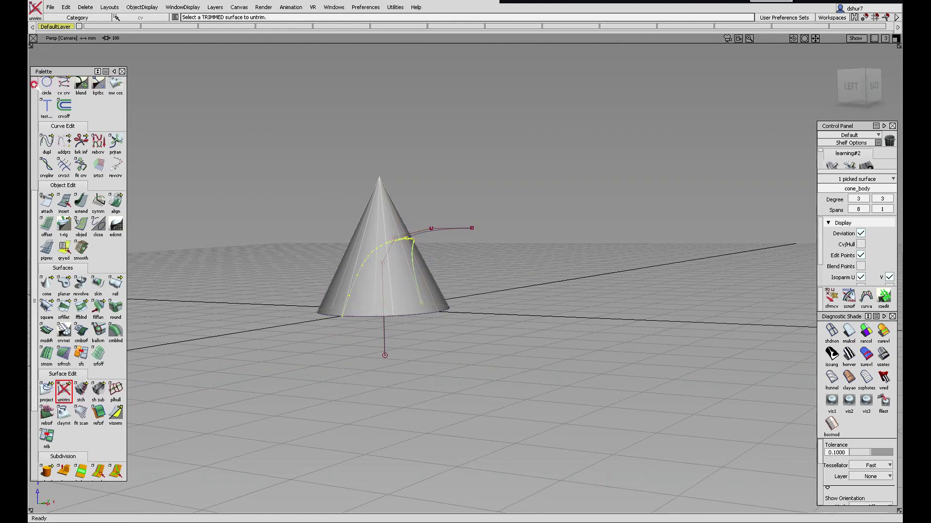
scroll(34, 84, up, 5)
click(115, 124)
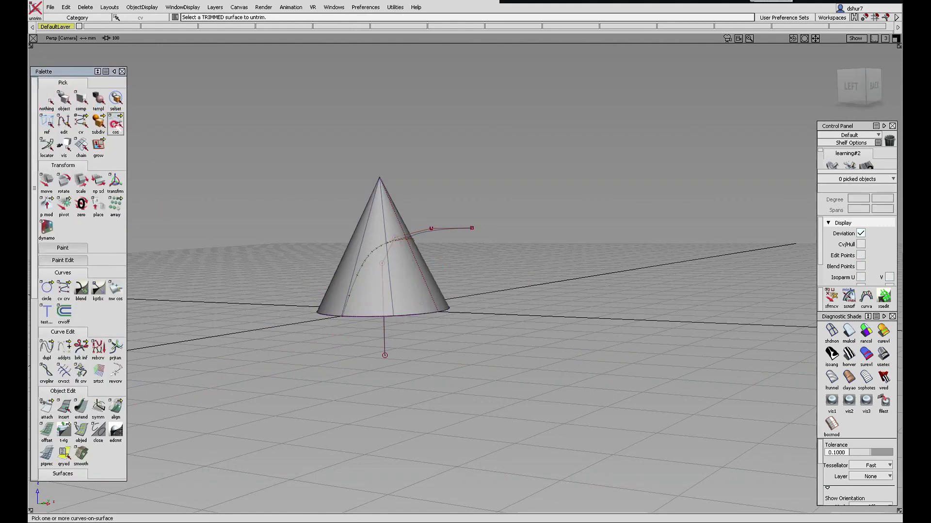
drag(453, 354, 287, 169)
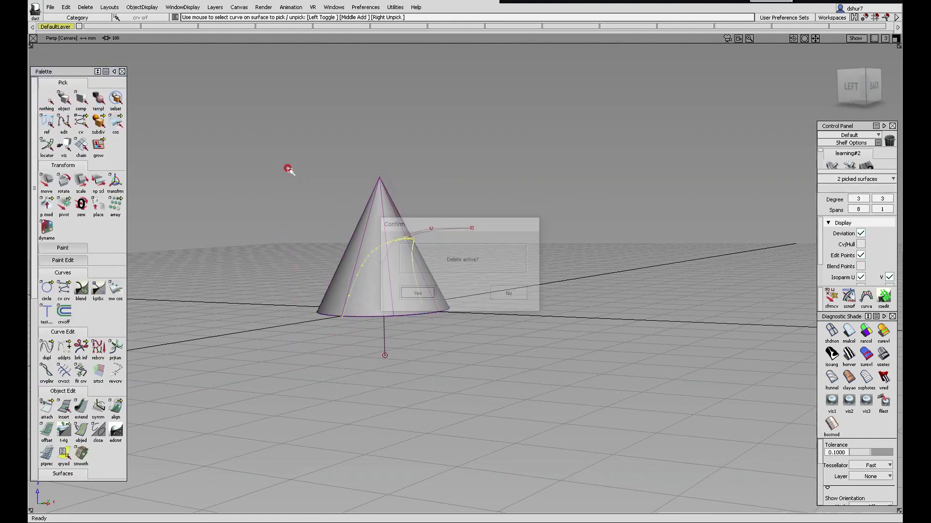
key(Delete)
Pick the free profile curve in the top view and make a duplicate of it by copy and paste
ctrl+shift+drag(518, 118, 517, 159)
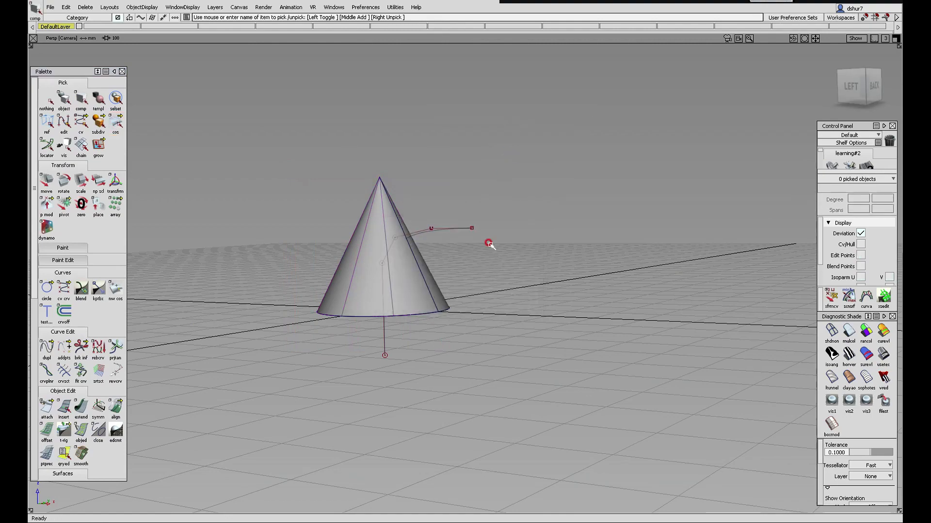
click(856, 73)
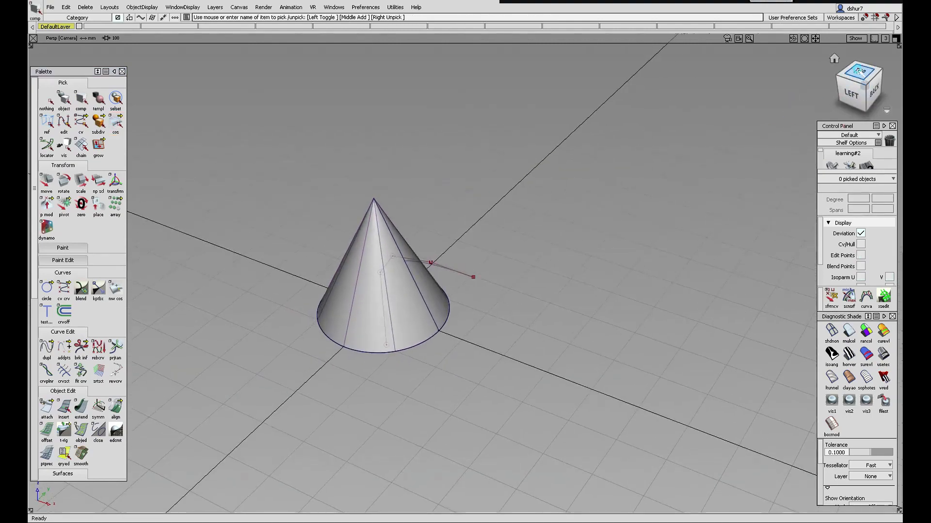
drag(506, 345, 497, 329)
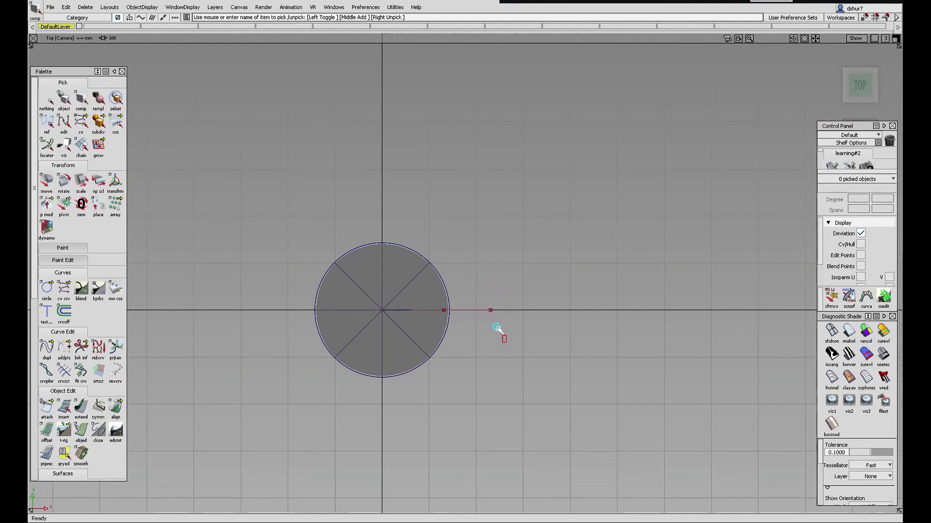
click(64, 100)
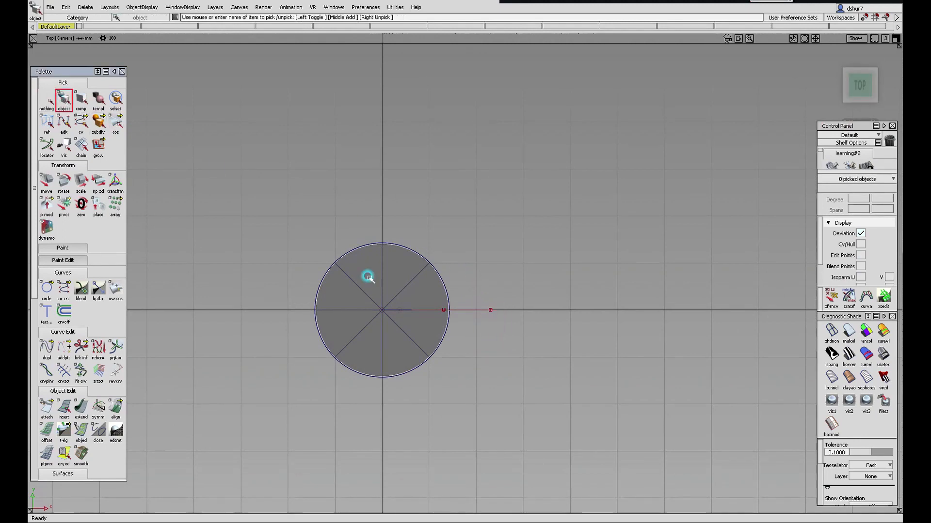
drag(466, 291, 467, 291)
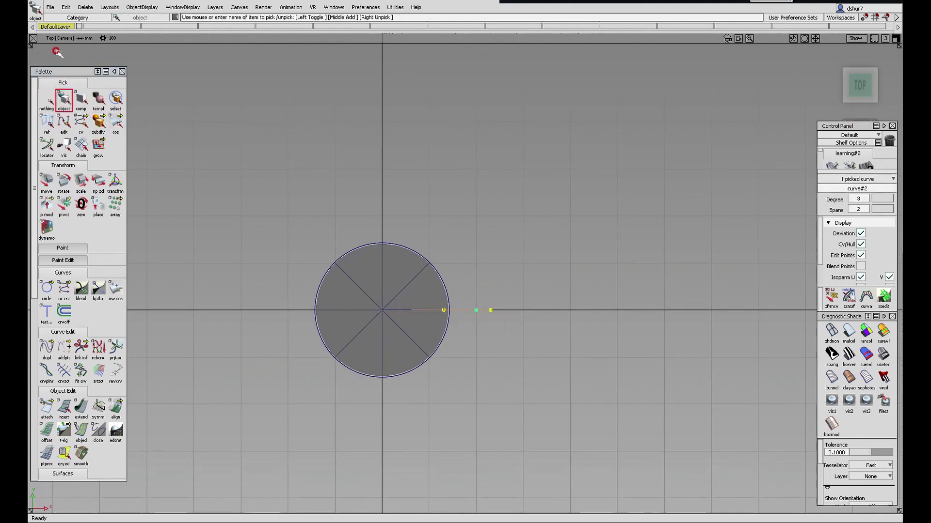
click(65, 6)
click(71, 65)
click(65, 7)
click(71, 77)
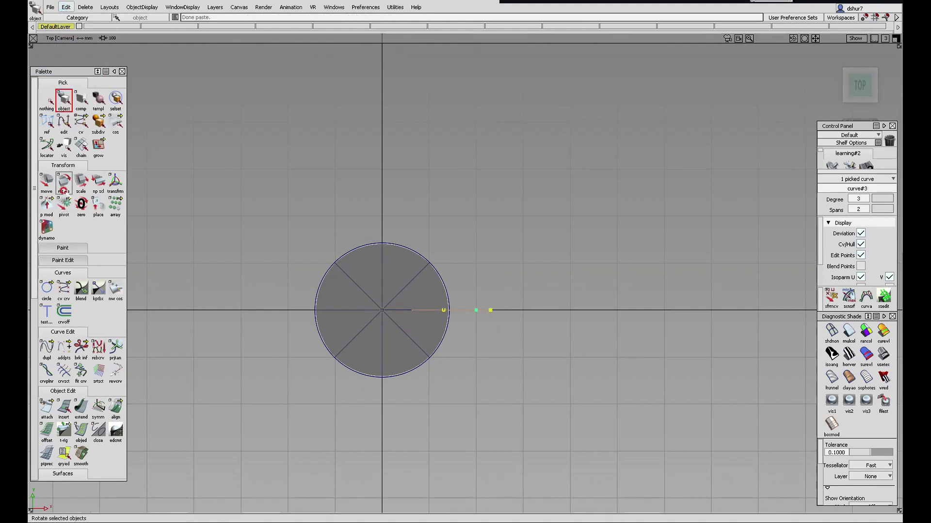
Move the pasted curve two grid cells up in Y and the original curve to the cone's opposite side, and clear the selection
click(46, 182)
drag(503, 318, 519, 217)
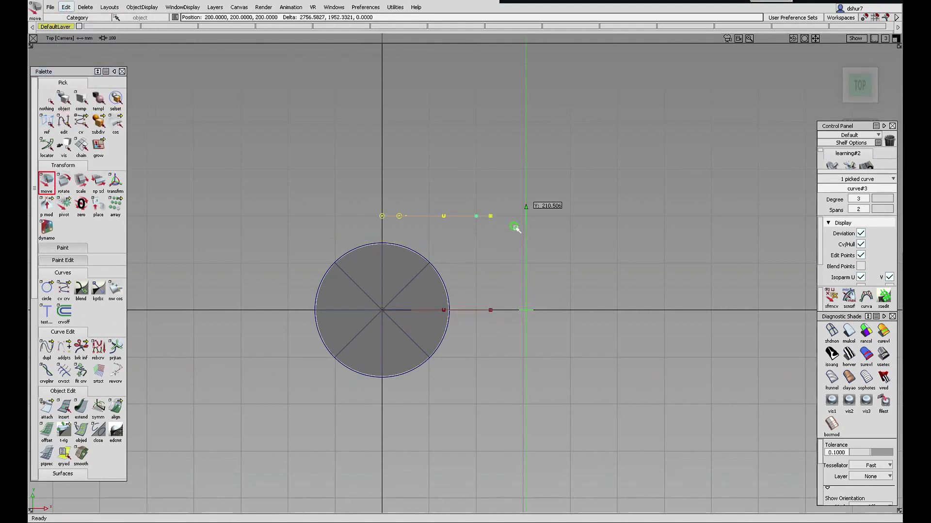
click(481, 311)
alt+right_drag(514, 332, 521, 394)
alt+shift+drag(520, 393, 513, 309)
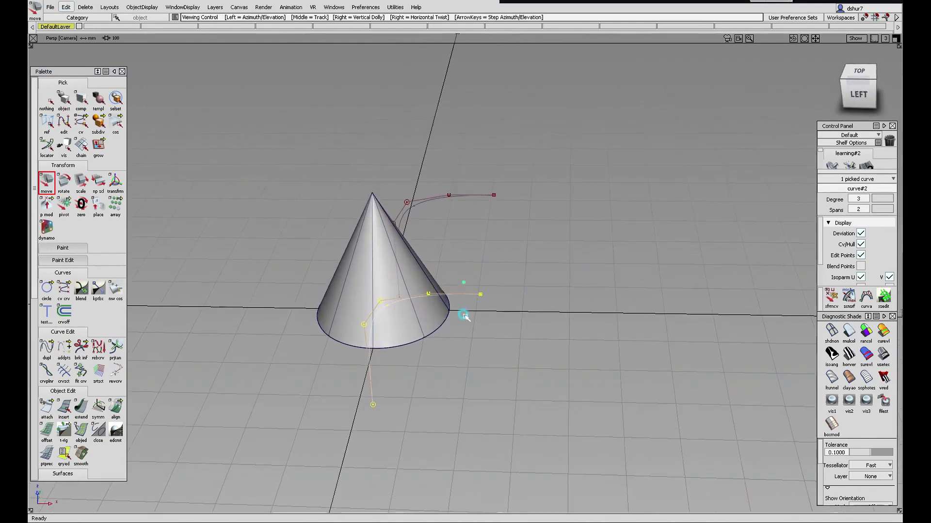
click(41, 104)
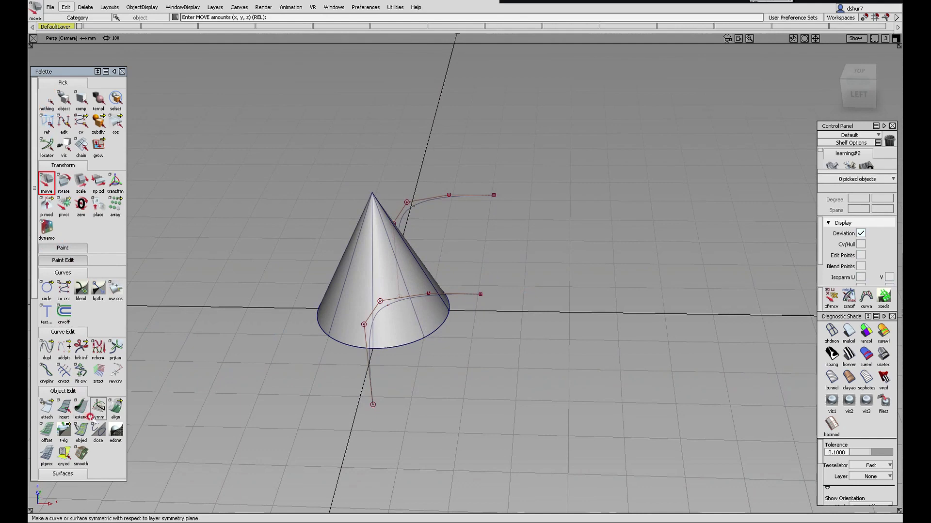
Create a Skin surface between the two profile curves on either side of the cone, and apply diagnostic shading to it
scroll(92, 410, down, 5)
click(98, 322)
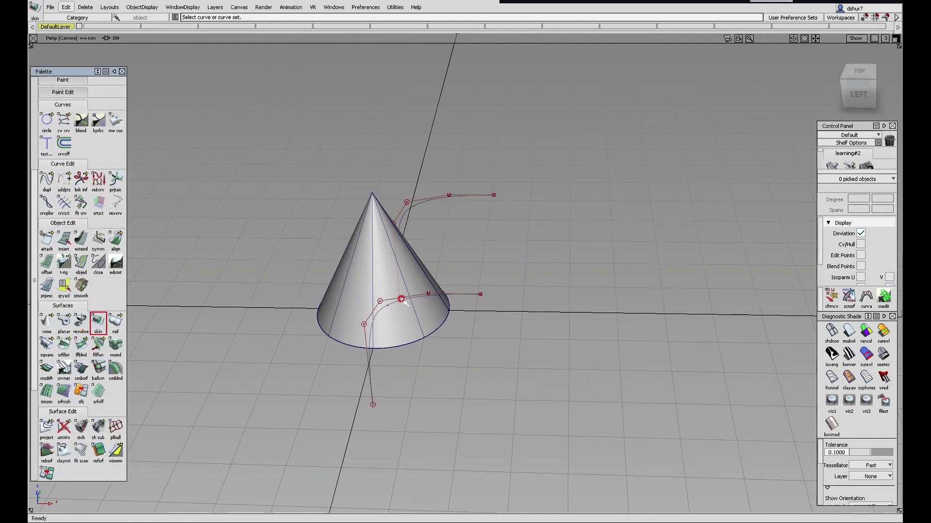
click(460, 294)
click(480, 196)
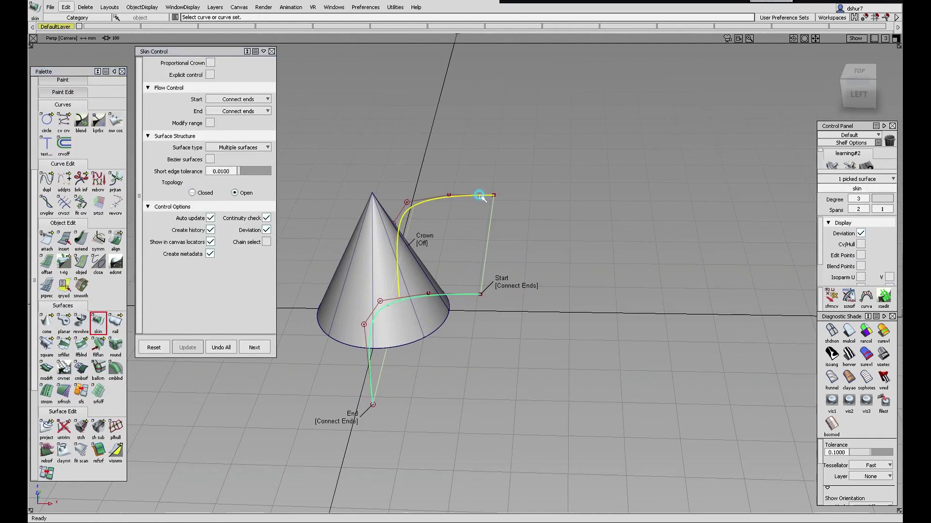
alt+shift+drag(533, 367, 591, 310)
click(262, 349)
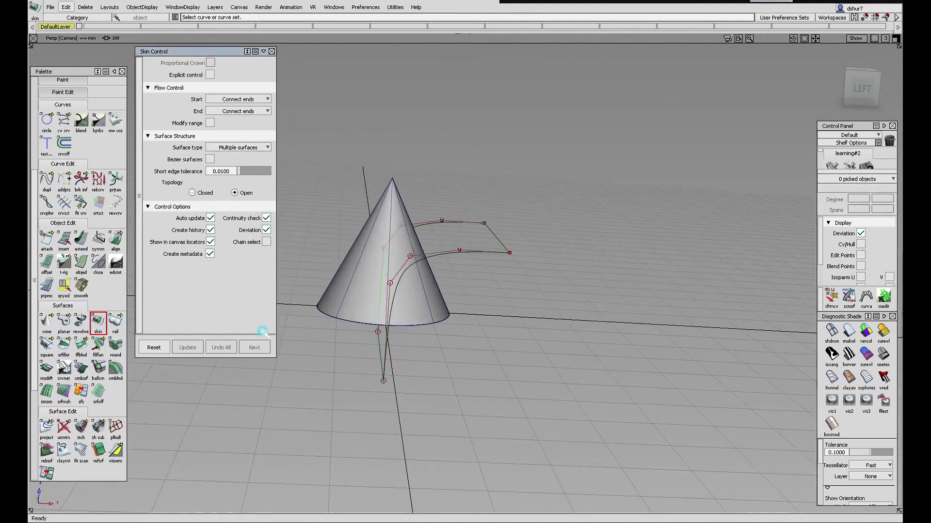
click(272, 51)
click(864, 332)
mouse_move(562, 344)
alt+shift+mouse_down()
mouse_move(429, 407)
mouse_move(557, 354)
mouse_move(588, 374)
mouse_move(574, 365)
alt+shift+mouse_up()
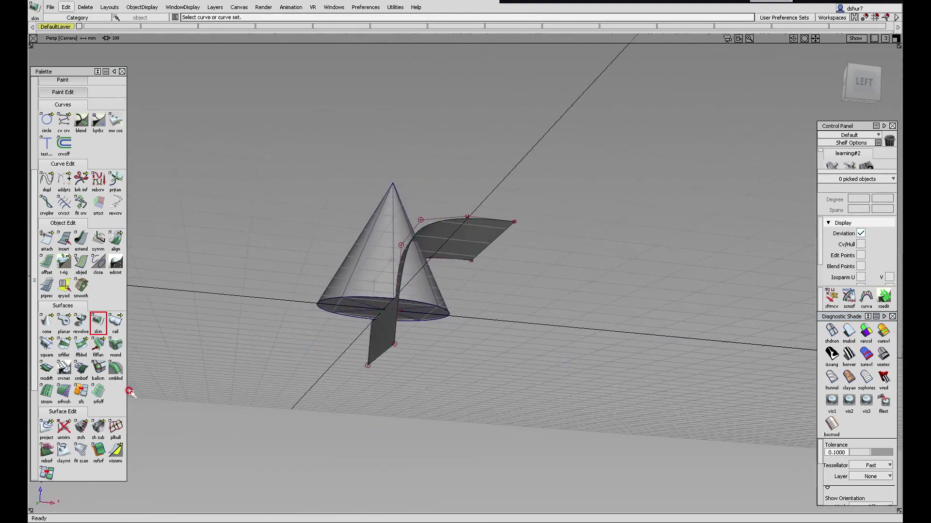
Intersect the skin surface with the cone to create curves-on-surface where they cross
scroll(80, 368, down, 2)
drag(51, 380, 82, 380)
click(457, 245)
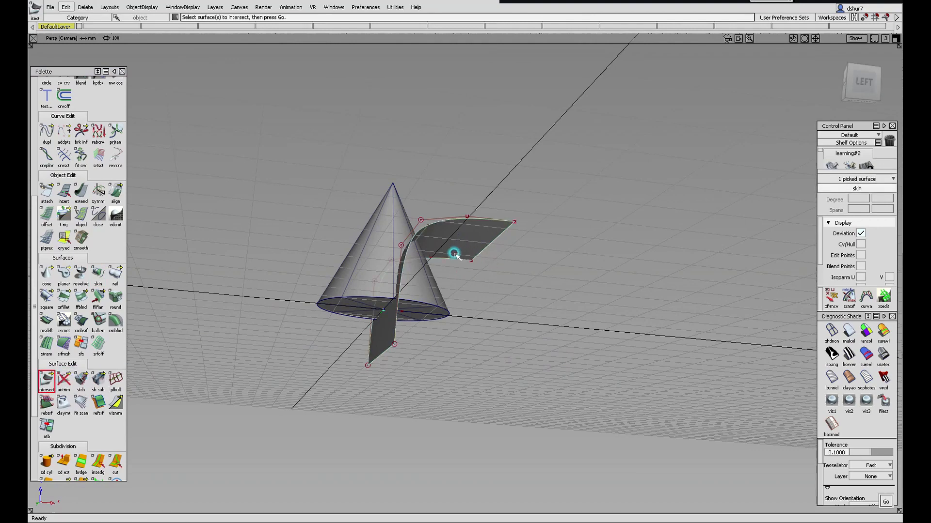
click(886, 502)
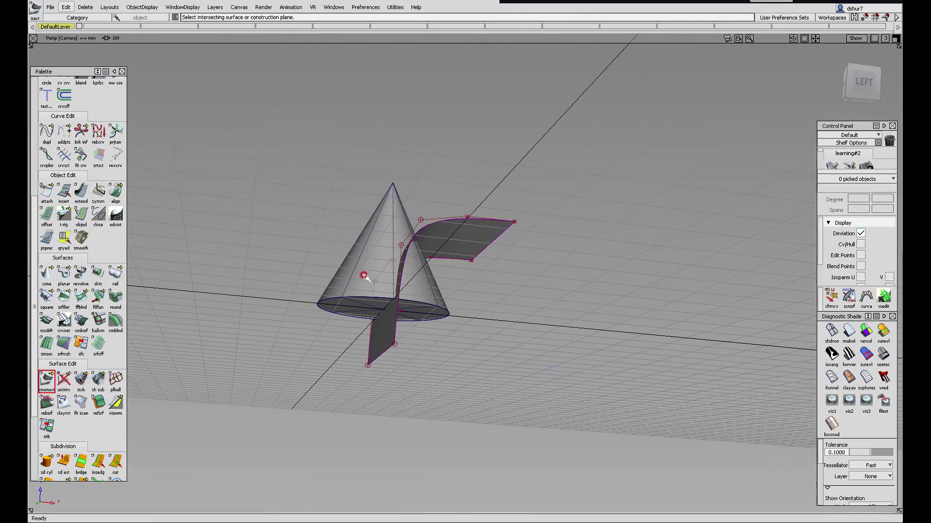
alt+shift+drag(449, 374, 438, 391)
Trim the skin surface, discarding the portion that lies outside the cone
click(64, 382)
click(470, 246)
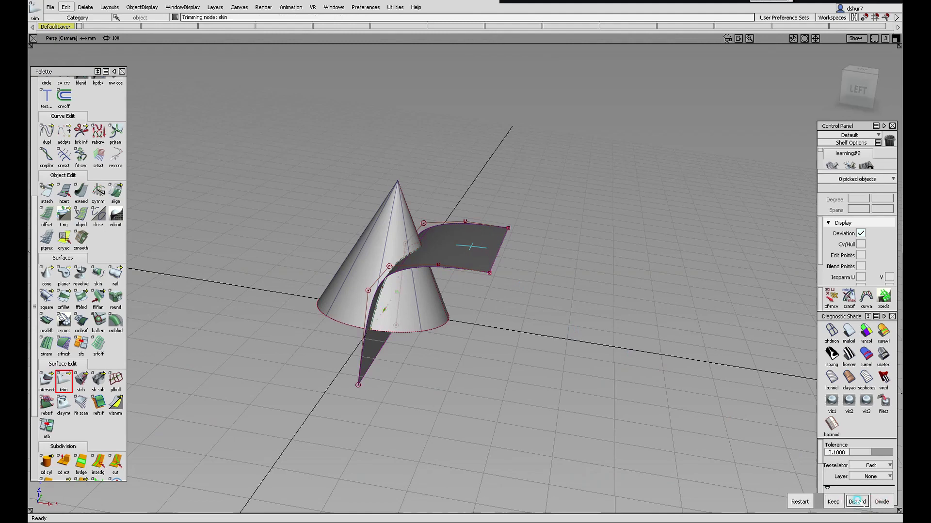
click(858, 502)
Trim away the cone body and base regions cut off by the skin surface, discarding them on both sides of the seam
click(413, 306)
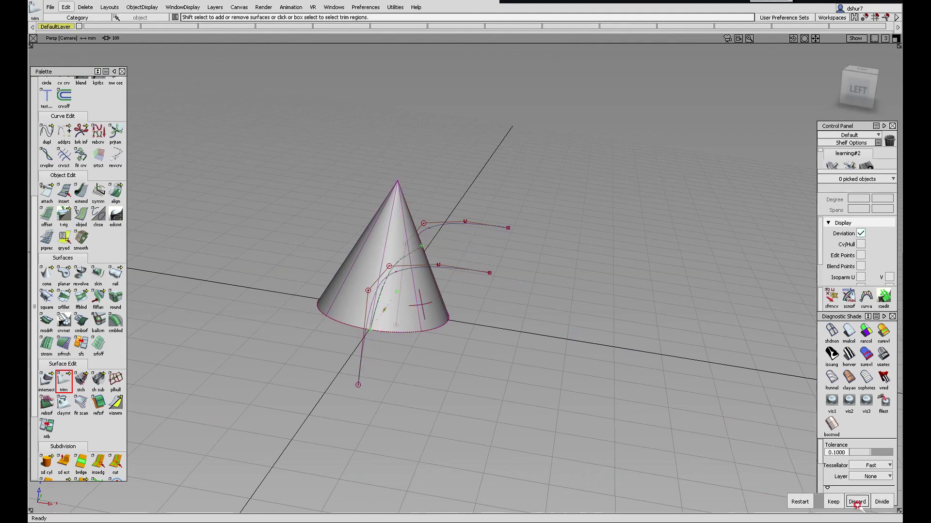
click(857, 502)
click(418, 317)
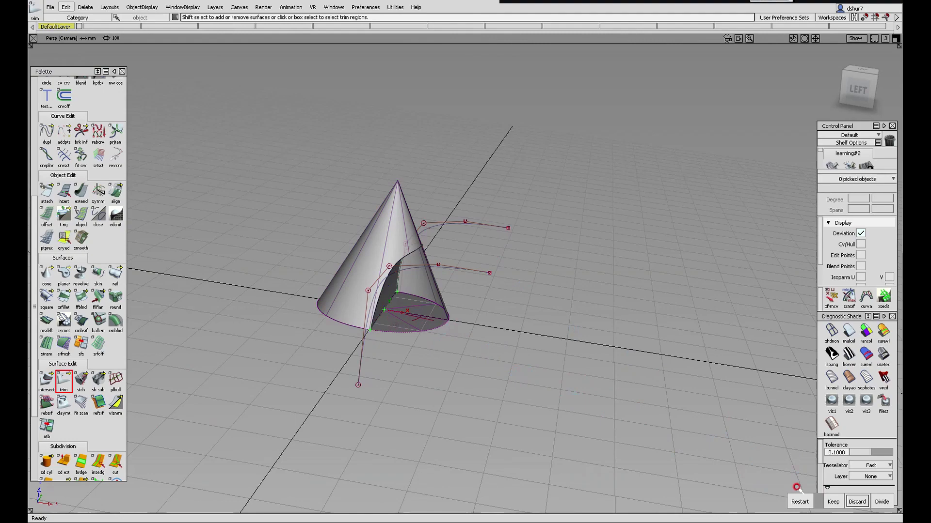
click(854, 502)
alt+shift+drag(499, 326, 328, 374)
click(411, 326)
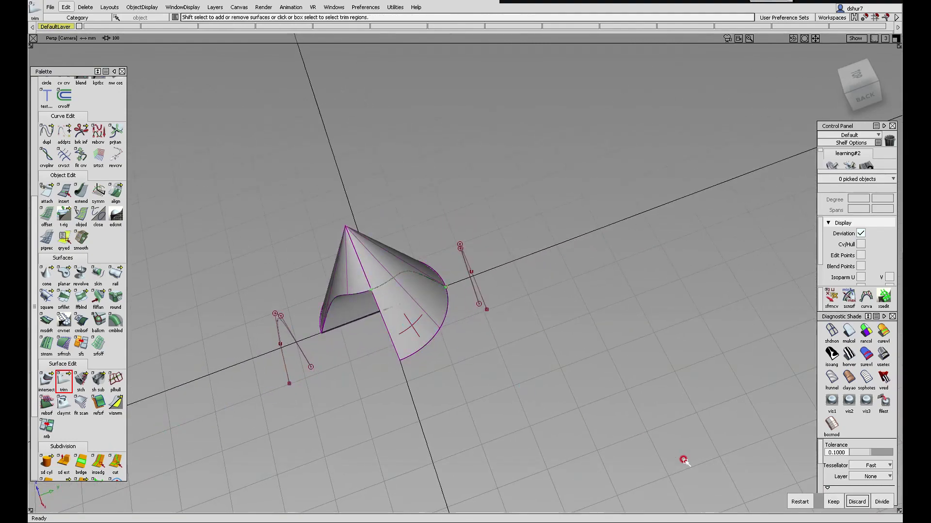
click(856, 502)
alt+shift+drag(502, 415, 441, 338)
click(411, 324)
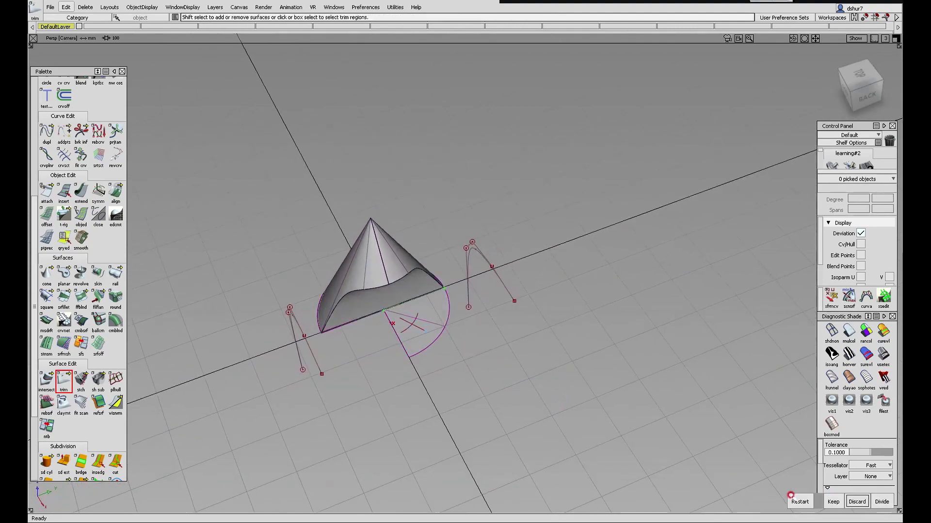
click(854, 501)
Pick both profile curves beside the trimmed cone and delete them
alt+shift+drag(789, 484, 356, 414)
ctrl+shift+drag(409, 370, 408, 391)
click(332, 364)
click(448, 332)
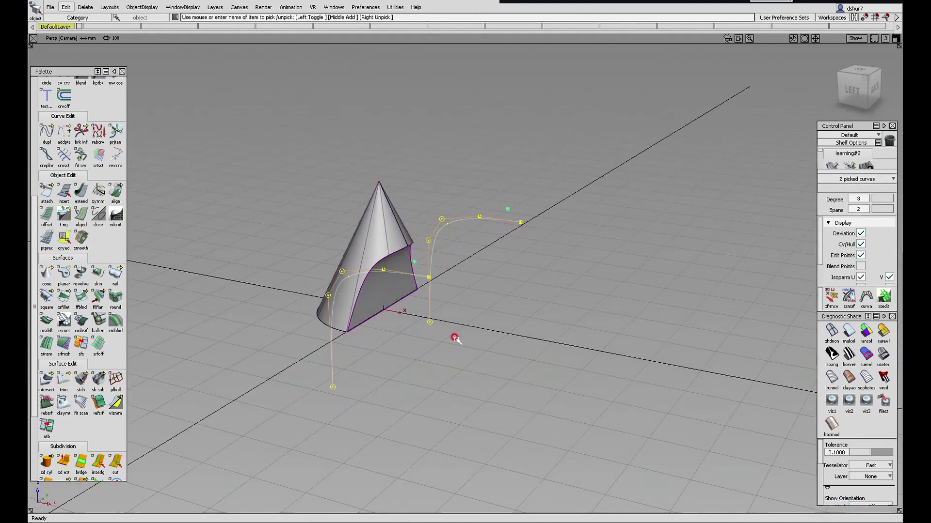
key(Delete)
key(Return)
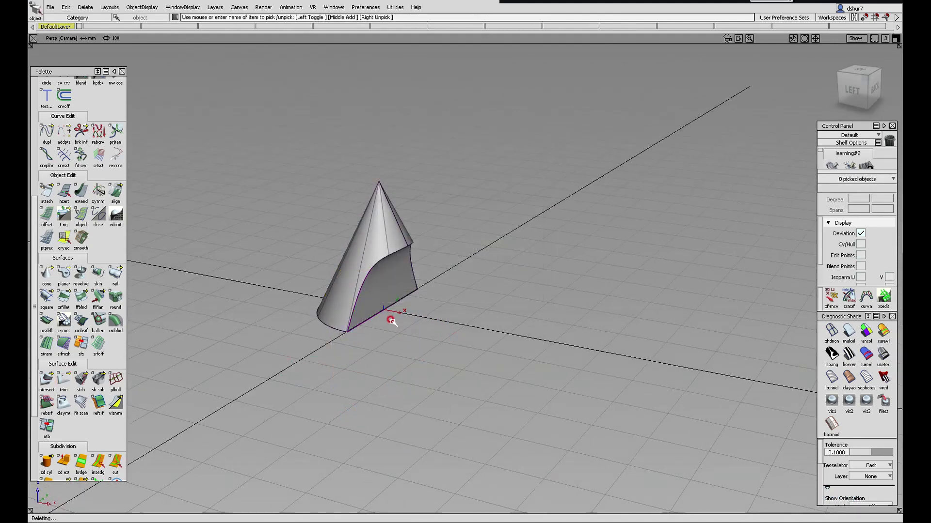
Apply the usetex diagnostic shading to the trimmed cone, and pick all of its surfaces
click(884, 355)
mouse_move(625, 357)
alt+shift+mouse_down()
mouse_move(485, 293)
mouse_move(355, 307)
mouse_move(312, 193)
mouse_move(613, 368)
mouse_move(403, 328)
mouse_move(426, 326)
mouse_move(478, 257)
mouse_move(426, 305)
mouse_move(413, 359)
mouse_move(534, 266)
mouse_move(519, 290)
mouse_move(480, 303)
alt+shift+mouse_up()
alt+shift+middle_drag(481, 304, 458, 352)
ctrl+shift+drag(601, 300, 602, 321)
alt+shift+middle_drag(573, 311, 610, 286)
alt+shift+drag(610, 286, 613, 316)
drag(649, 450, 369, 148)
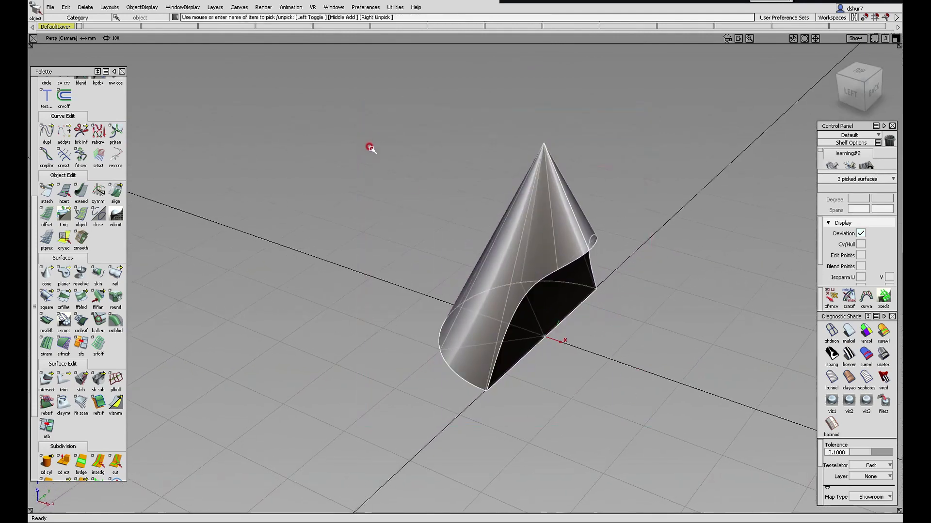
Start a rapid prototype export of the picked cone surfaces as binary STL, stitching them with a 0.0100 tolerance
click(50, 7)
click(110, 121)
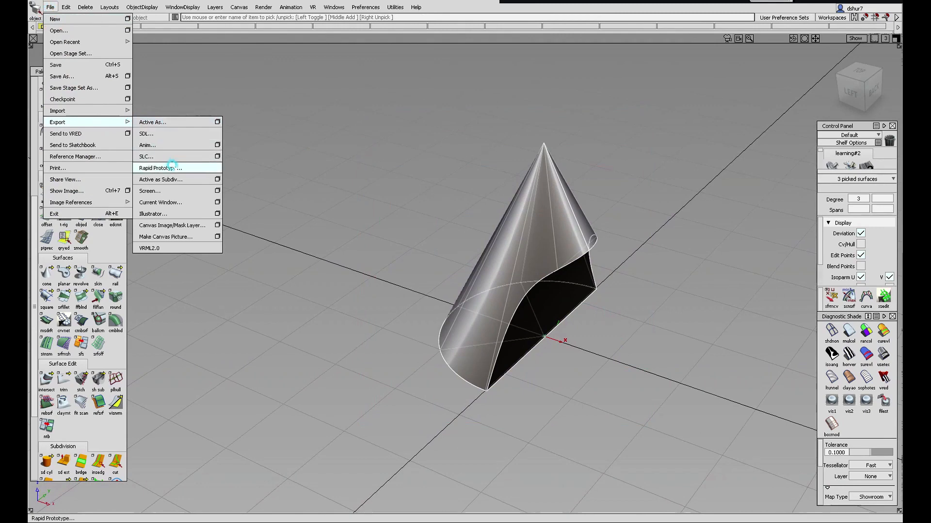
click(160, 167)
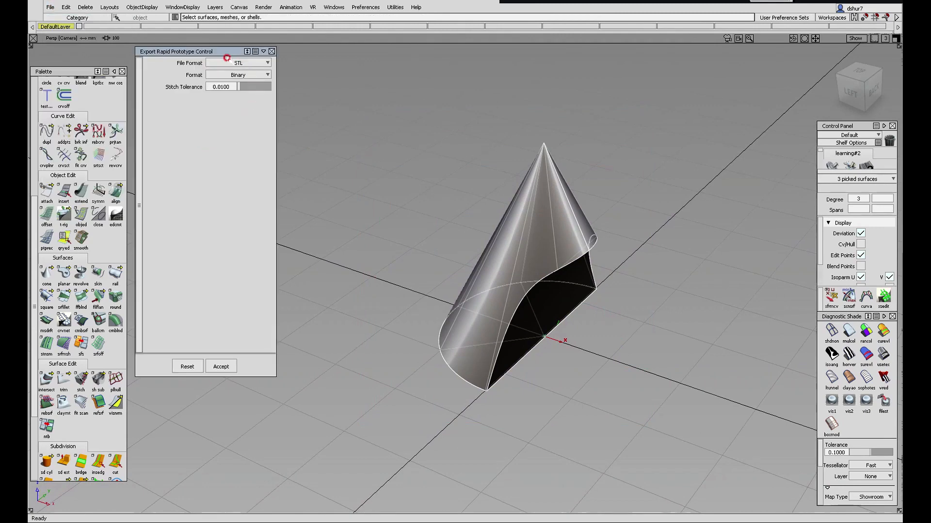
click(247, 75)
click(221, 366)
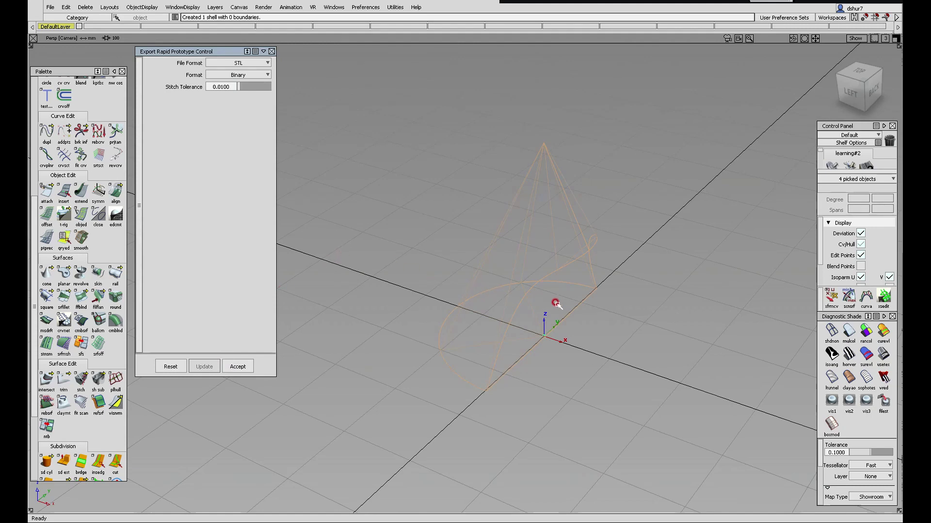
alt+shift+drag(553, 306, 473, 280)
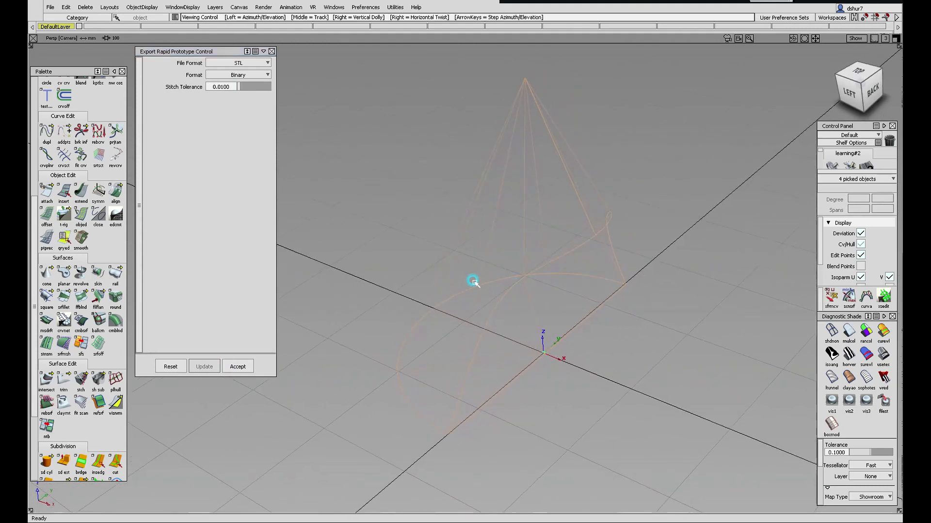
click(233, 367)
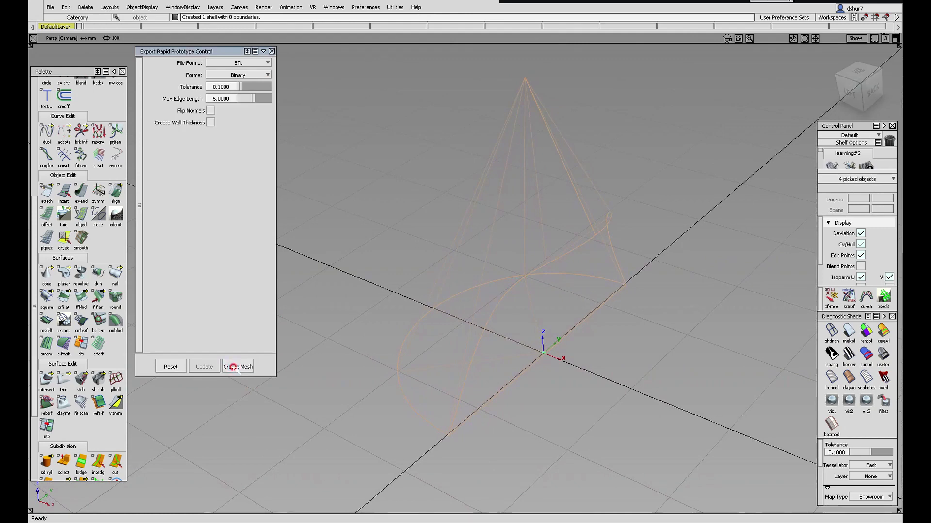
Set the mesh tolerance to 0.0100, create the cone's mesh and export it, closing the rapid prototype controls
drag(242, 87, 236, 87)
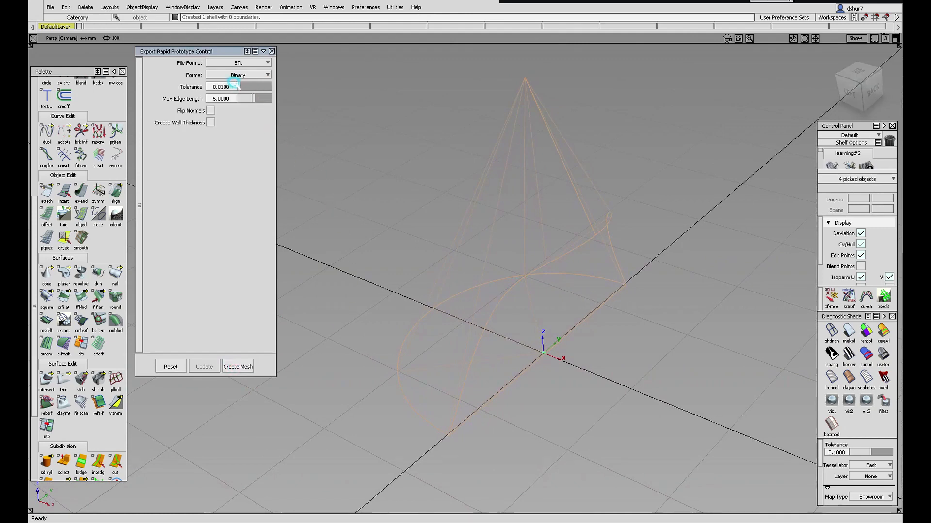
click(240, 367)
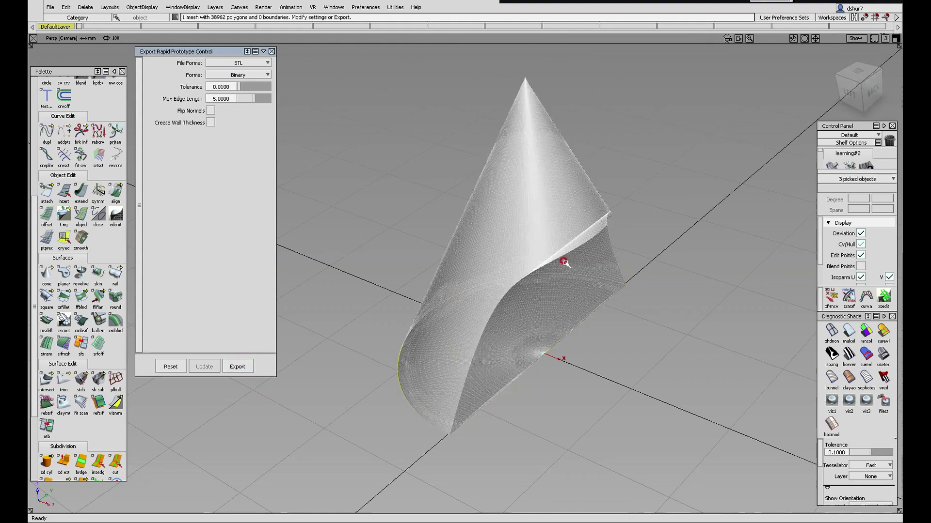
alt+shift+drag(515, 333, 669, 376)
click(238, 366)
mouse_move(418, 277)
alt+shift+mouse_down()
mouse_move(500, 308)
mouse_move(380, 260)
mouse_move(536, 305)
mouse_move(405, 339)
mouse_move(501, 334)
mouse_move(627, 310)
mouse_move(569, 295)
mouse_move(381, 333)
alt+shift+mouse_up()
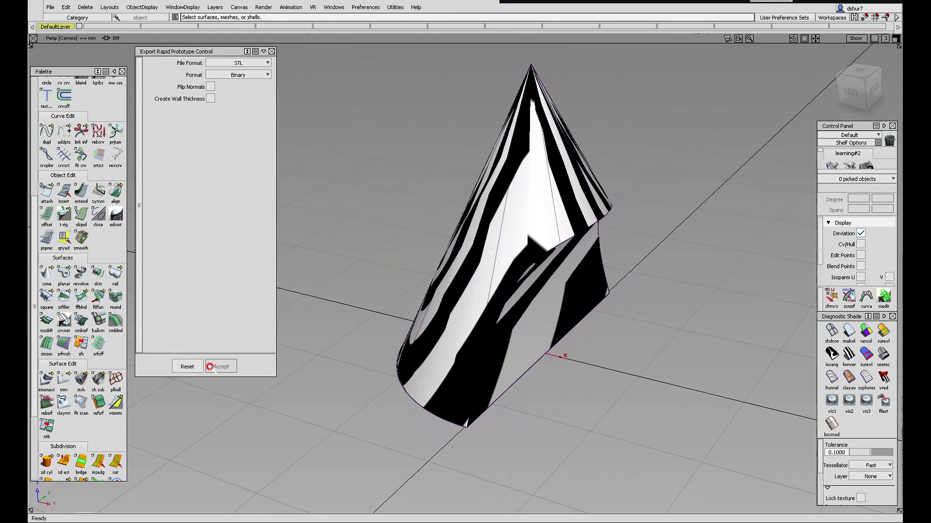
click(271, 51)
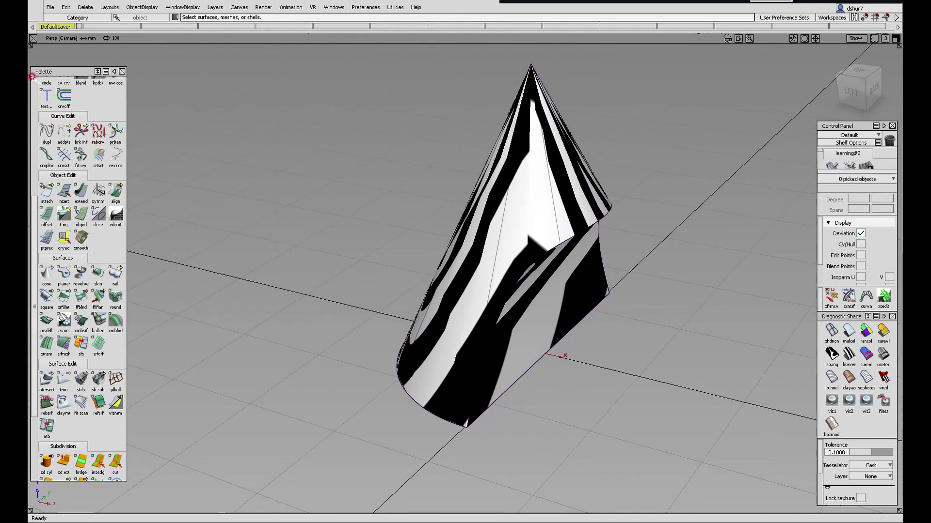
Return to object picking and turn off the diagnostic shading on the trimmed cone
scroll(32, 76, up, 5)
click(63, 100)
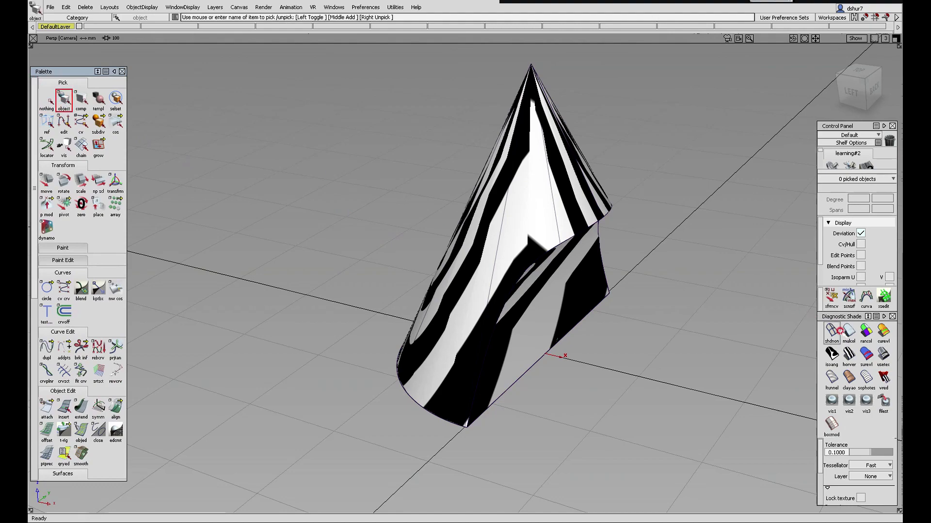
click(838, 331)
mouse_move(703, 291)
alt+shift+mouse_down()
mouse_move(685, 285)
mouse_move(692, 327)
mouse_move(640, 307)
mouse_move(656, 326)
alt+shift+mouse_up()
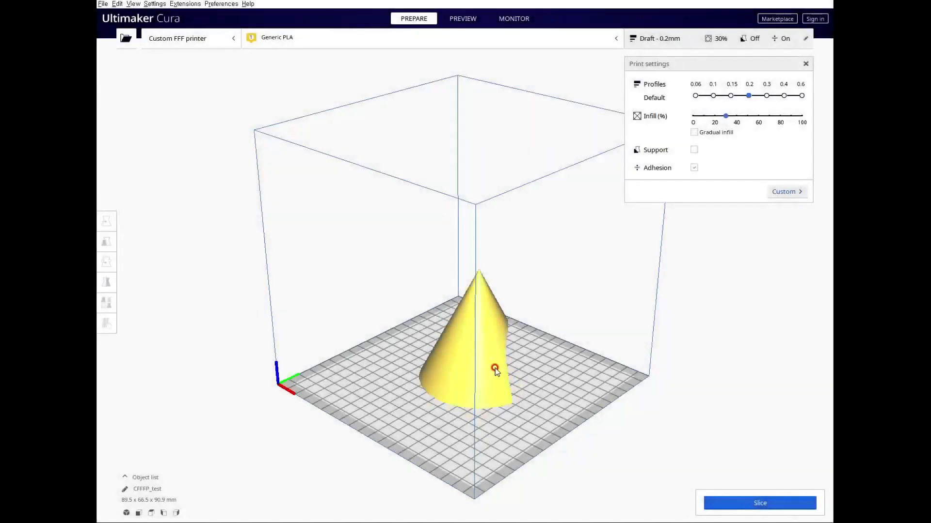
Switch to Cura, delete the cone on the build plate and load the newly exported CFFFP_test model in its place
click(470, 371)
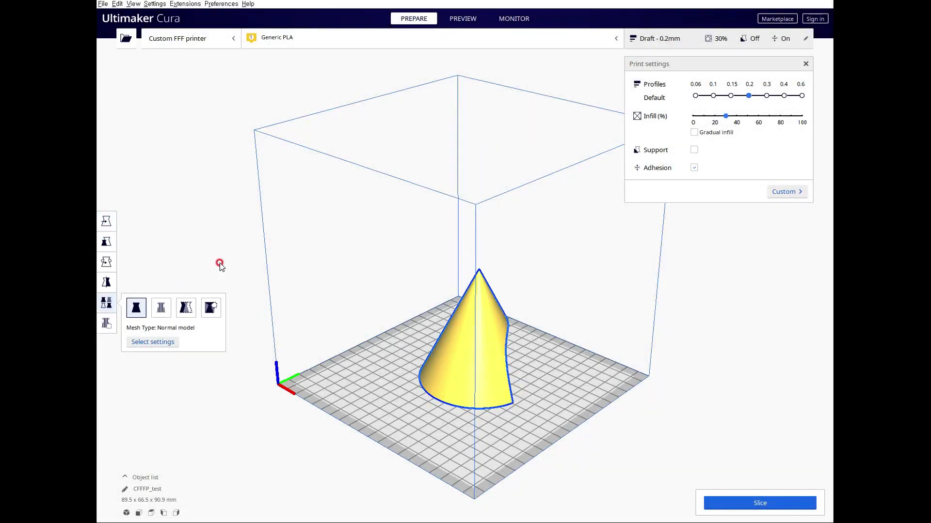
key(Delete)
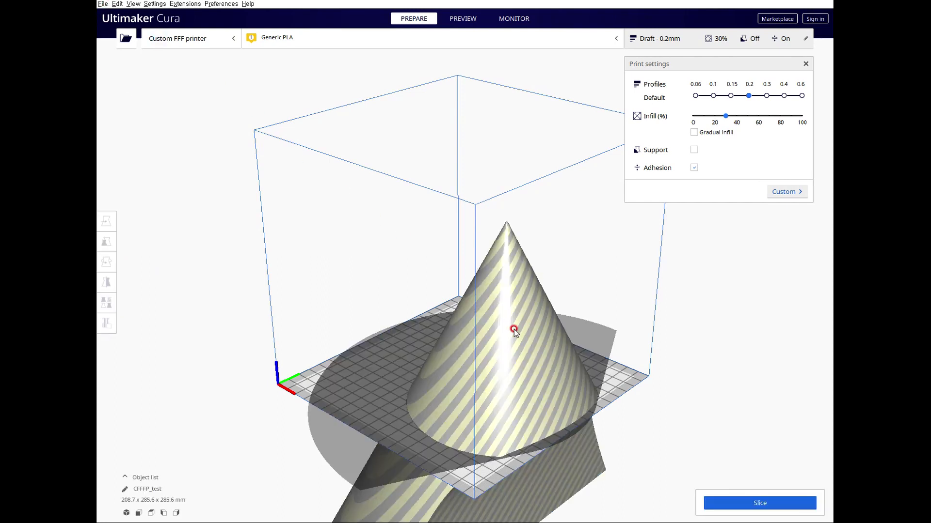
scroll(510, 325, down, 4)
right_drag(532, 352, 416, 262)
scroll(427, 276, up, 5)
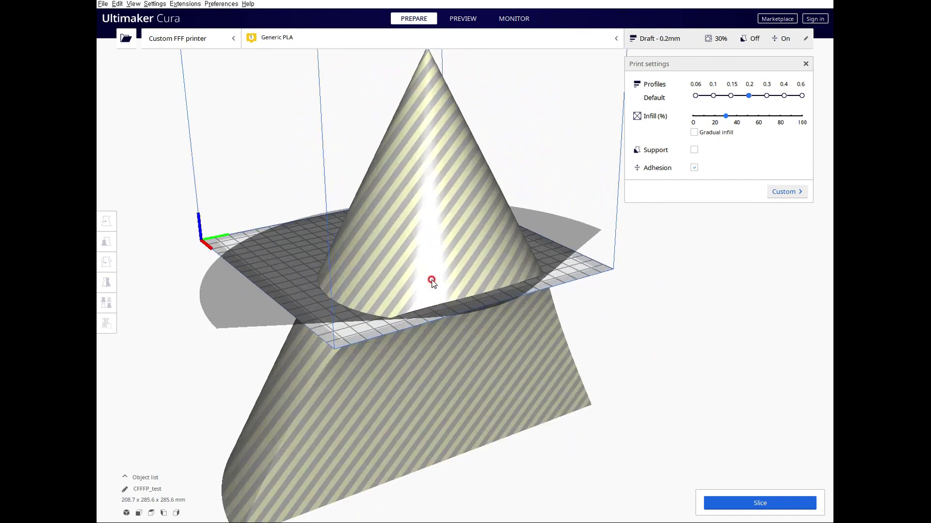
scroll(432, 281, down, 3)
Select the oversized cone and raise it to a Z position of about 22.5 mm
click(439, 234)
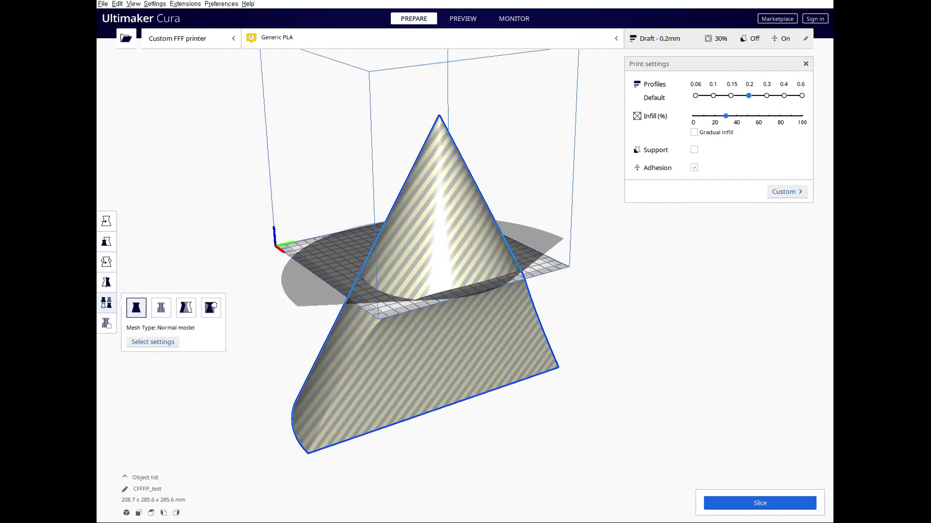
click(106, 221)
drag(420, 172, 419, 113)
middle_drag(416, 173, 417, 387)
drag(414, 159, 426, 55)
right_drag(400, 178, 265, 328)
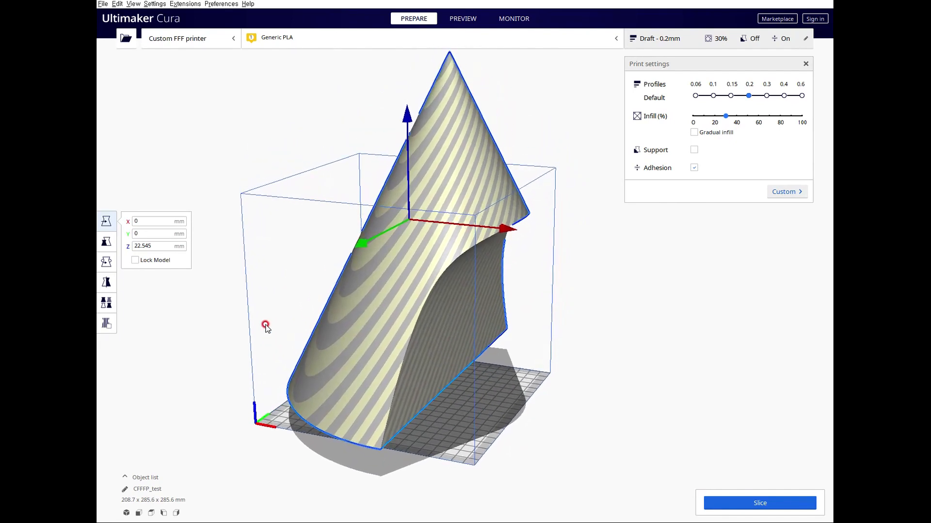
Scale the cone uniformly to about 38% and centre it on the build plate
click(106, 242)
drag(501, 232, 479, 224)
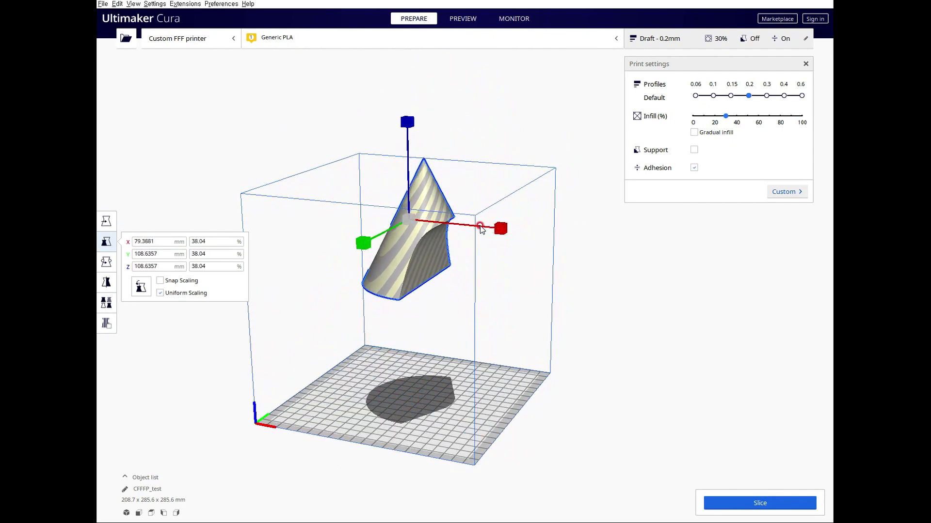
right_click(429, 203)
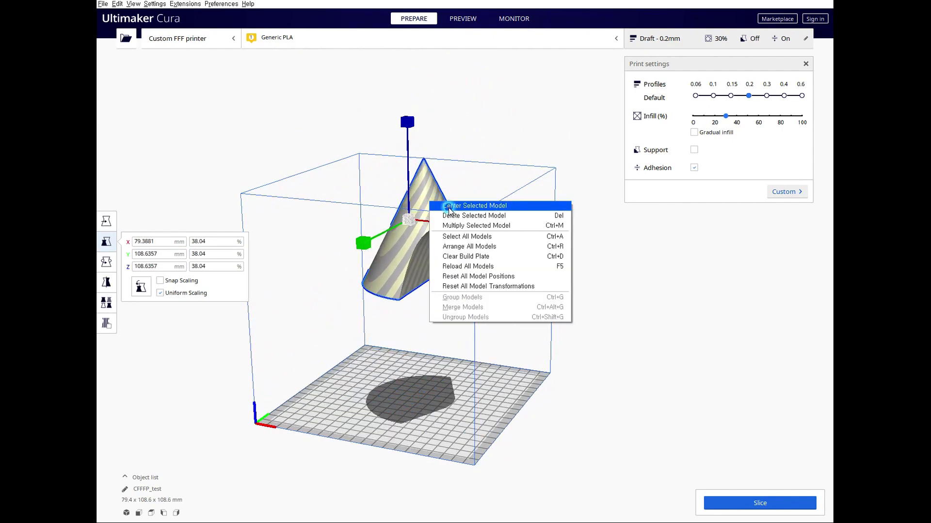
click(449, 206)
click(516, 401)
right_drag(516, 401, 482, 364)
click(441, 338)
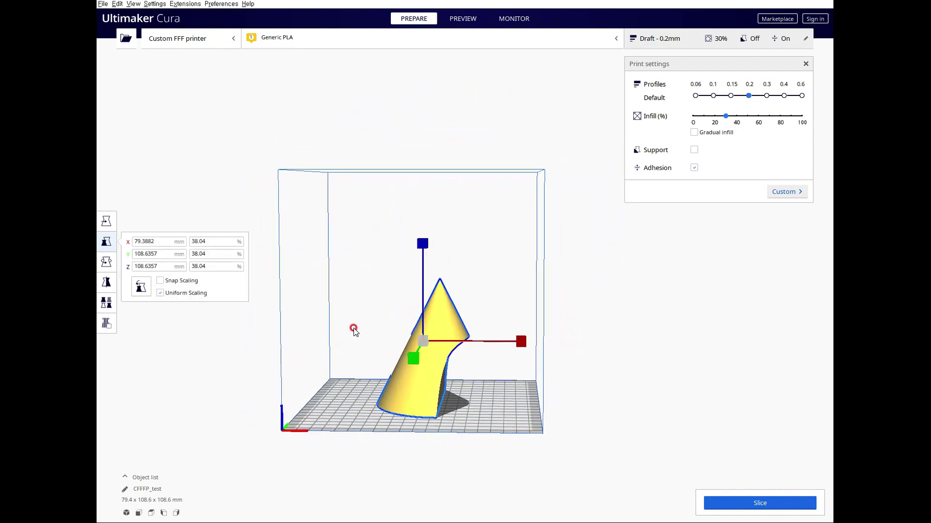
Rotate the cone about its vertical axis so that its curved cut faces the front of the build plate
click(106, 262)
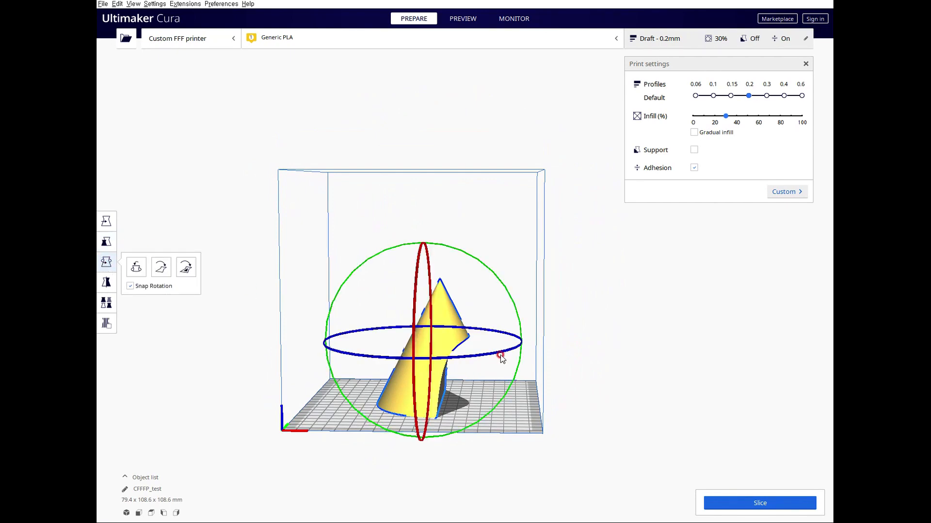
drag(505, 355, 435, 361)
right_drag(435, 362, 514, 382)
drag(491, 384, 354, 399)
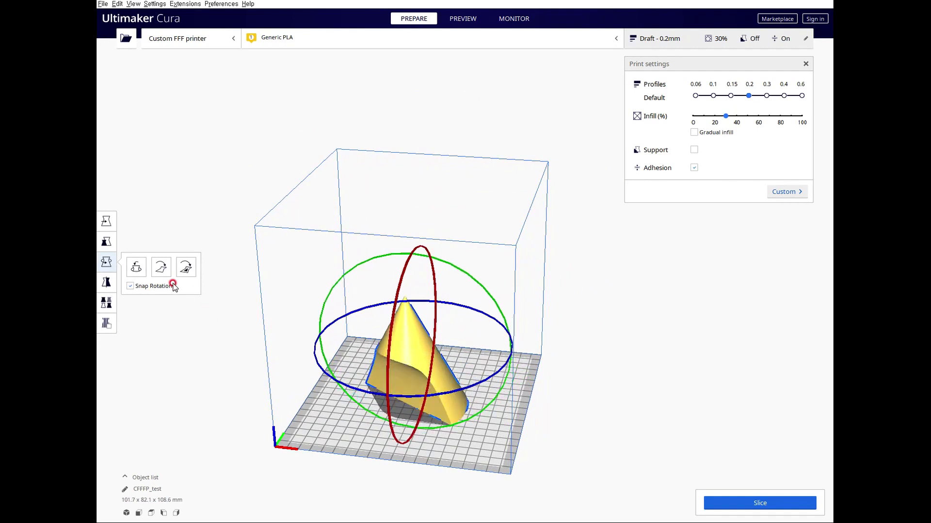
Try mirroring the cone along the X axis and back, and vertically and back
click(108, 283)
click(471, 348)
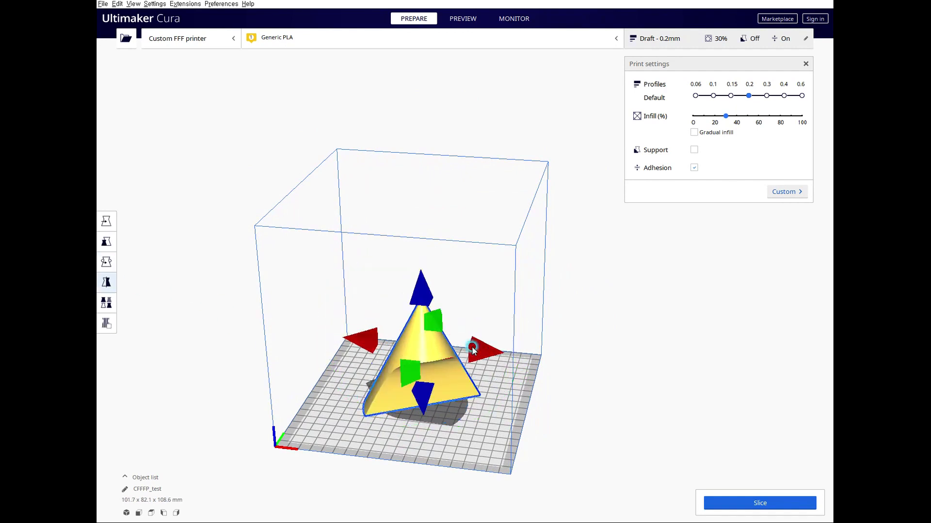
click(468, 349)
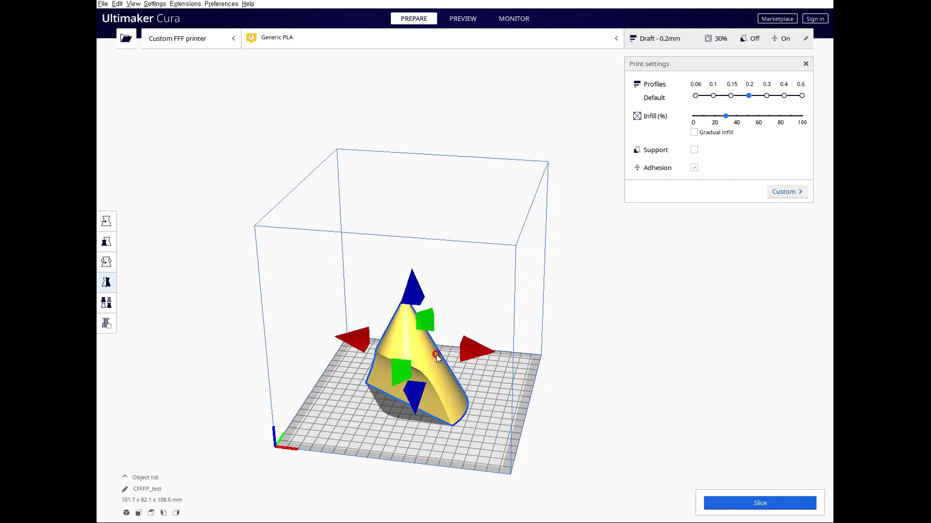
click(411, 293)
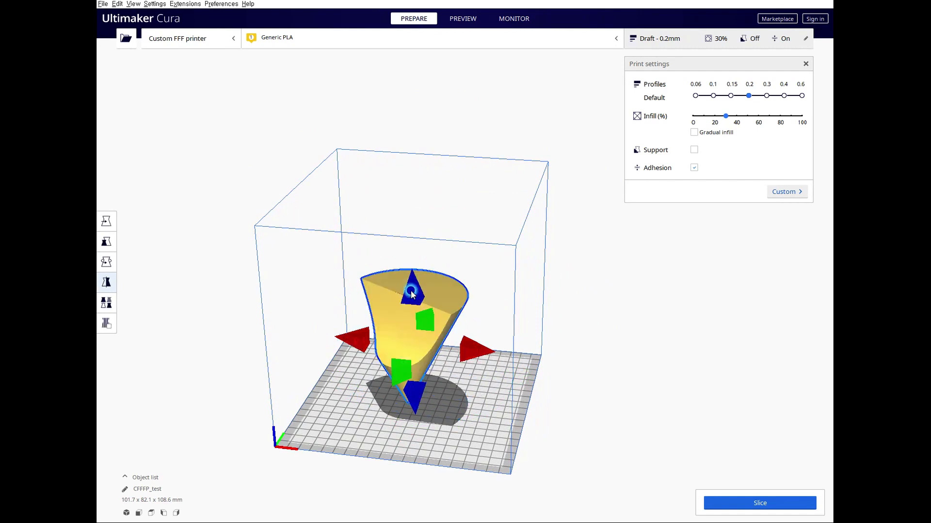
click(410, 397)
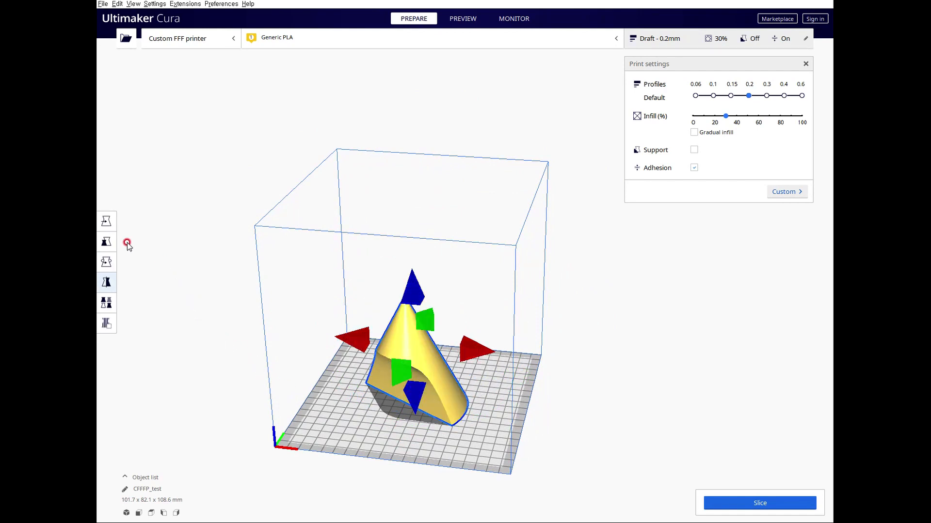
Examine the cone on the build plate from the front, top, left and right views
click(107, 221)
click(146, 478)
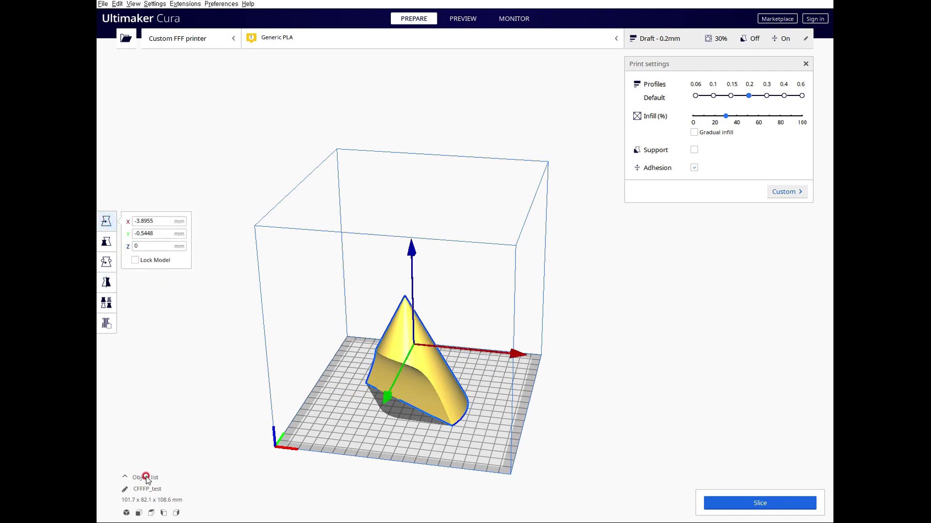
click(140, 513)
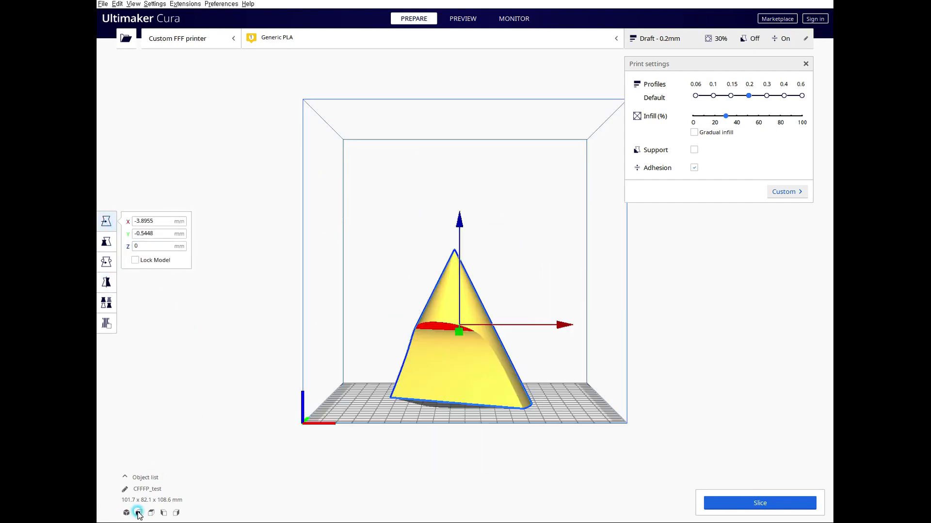
click(145, 513)
click(164, 512)
click(176, 513)
click(199, 512)
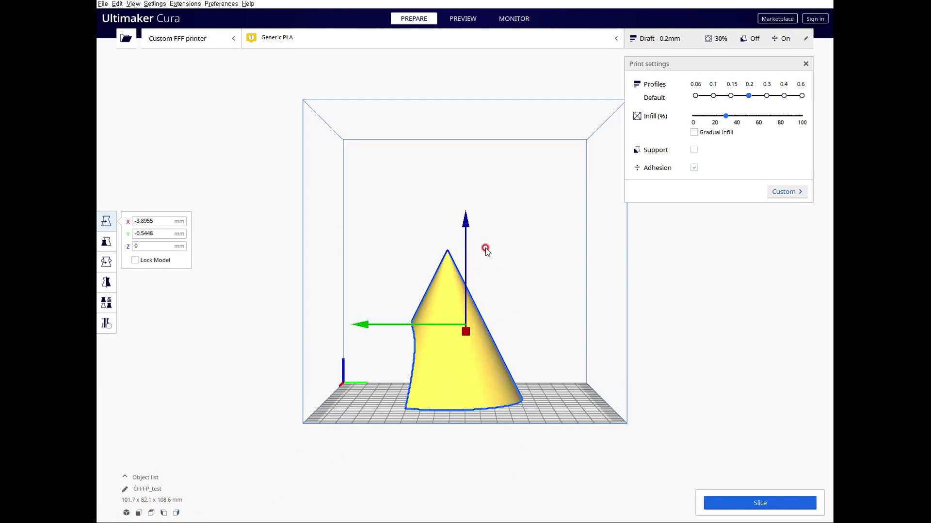
click(449, 21)
click(442, 30)
click(231, 43)
click(214, 129)
click(217, 46)
click(202, 68)
Choose generic PLA as the print material
click(286, 42)
click(536, 80)
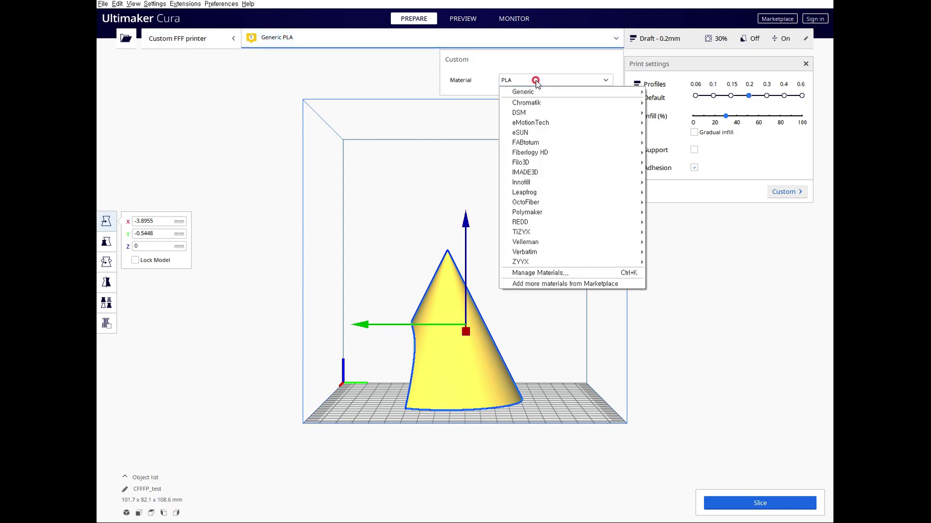
mouse_move(537, 92)
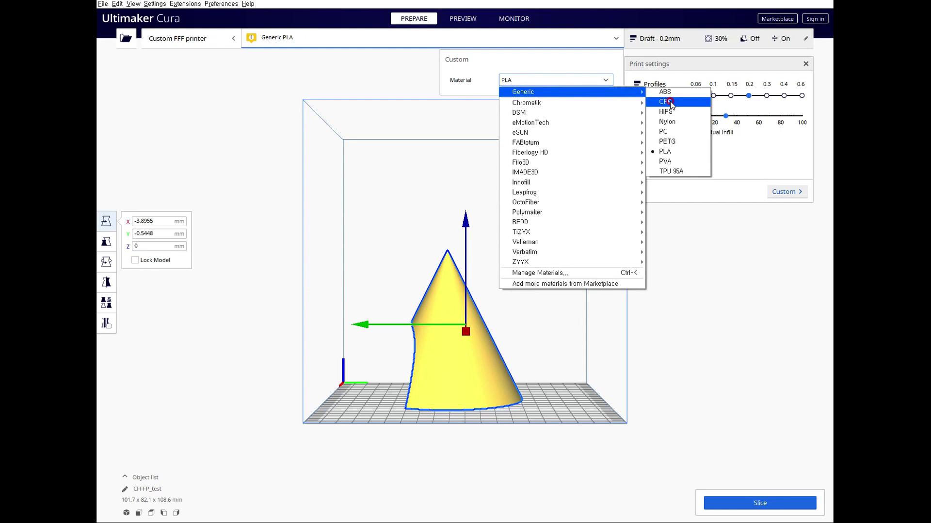
click(665, 152)
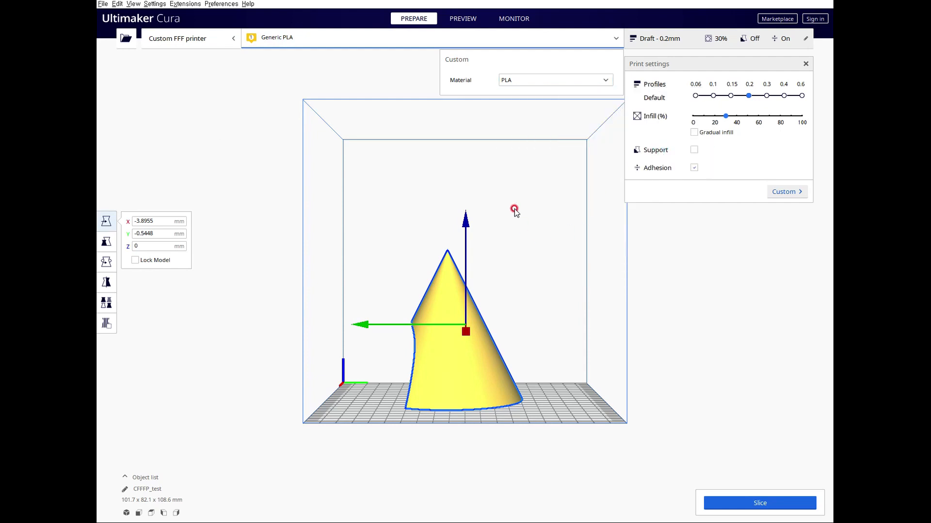
Enable support for the cone's print and set the layer height profile to 0.1
scroll(507, 278, up, 2)
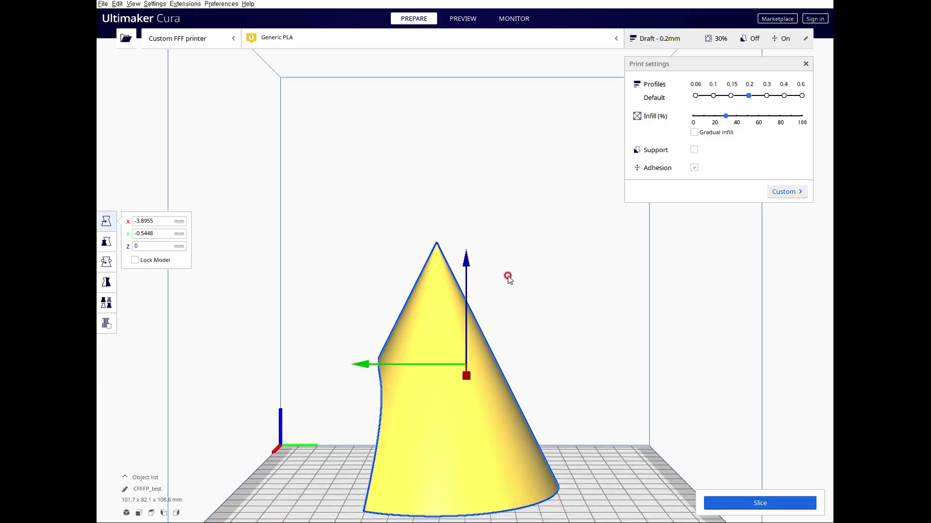
right_drag(502, 272, 398, 181)
right_drag(444, 238, 591, 248)
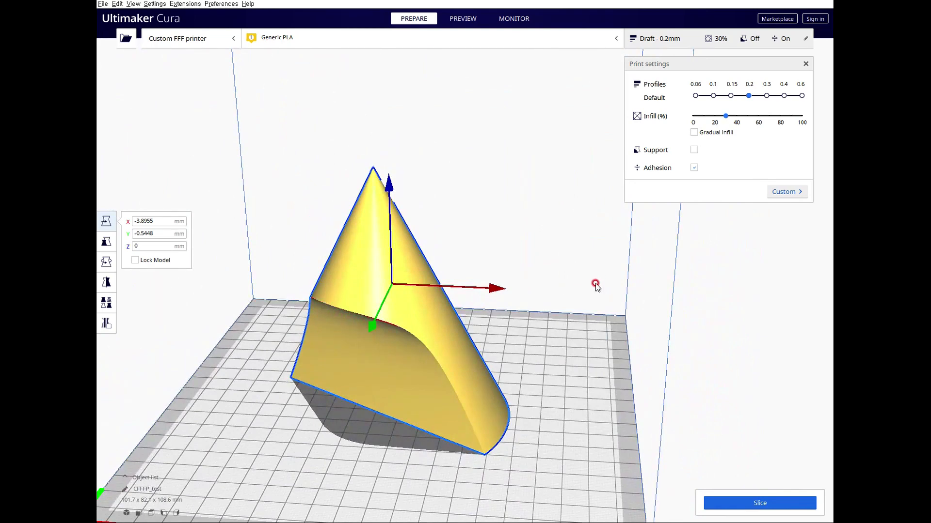
click(695, 150)
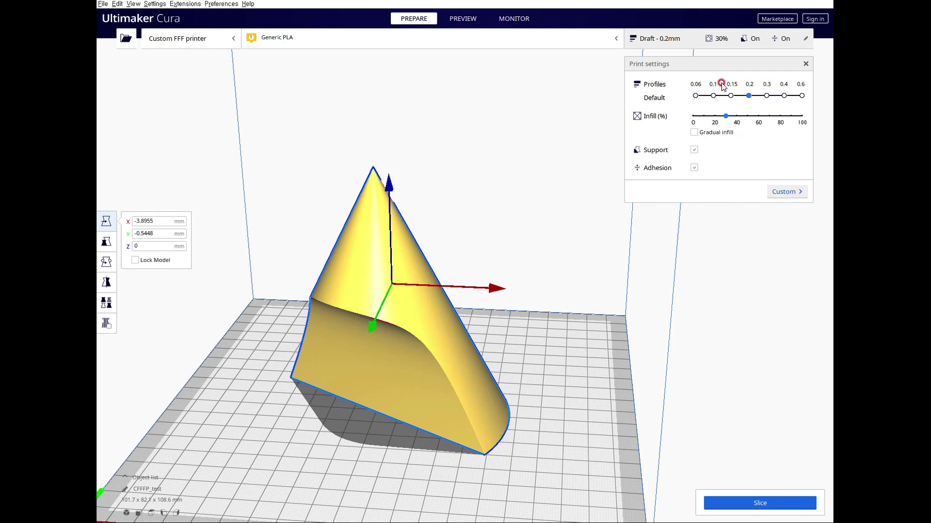
drag(695, 94, 712, 97)
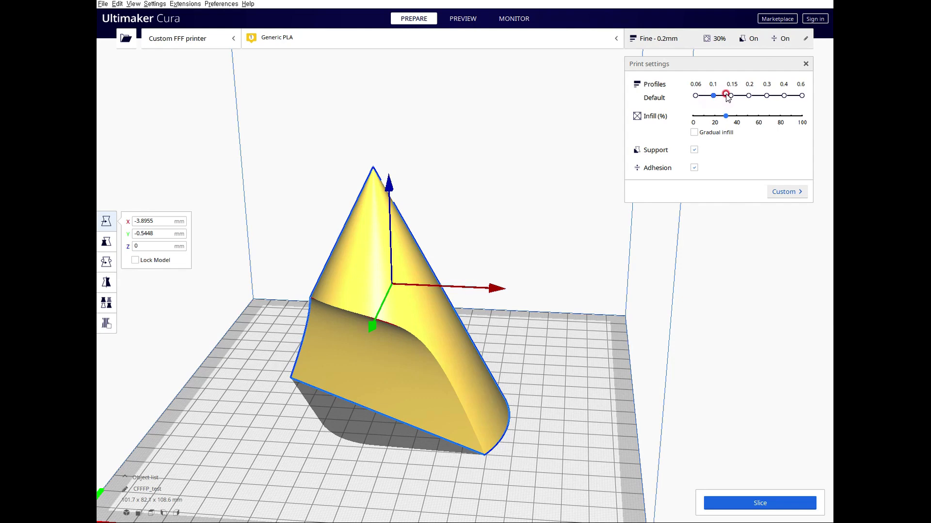
Set the layer height profile to 0.2 and the infill to 40%
click(730, 96)
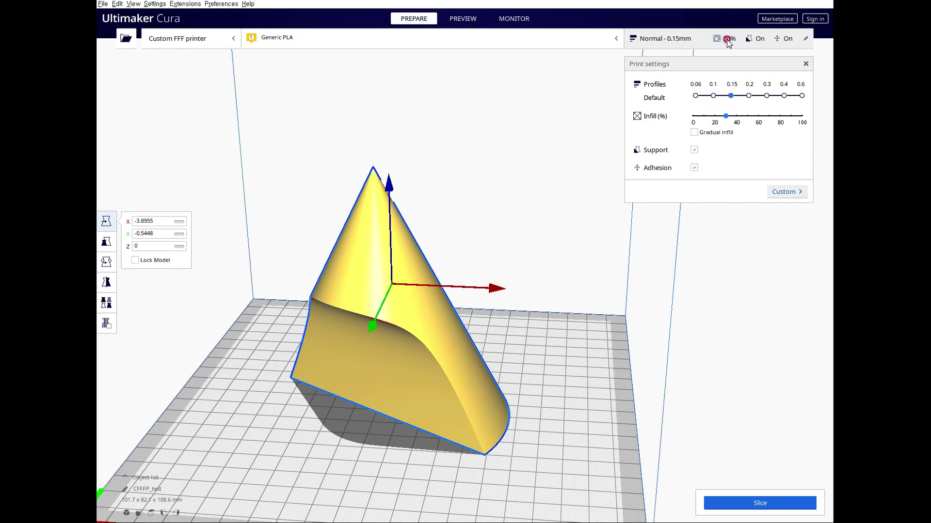
click(759, 41)
click(735, 39)
click(749, 96)
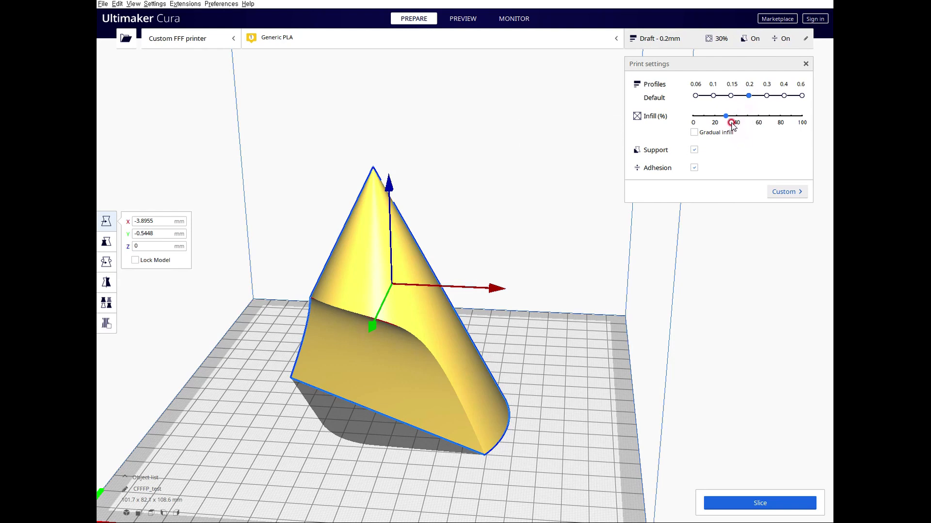
drag(734, 124, 737, 122)
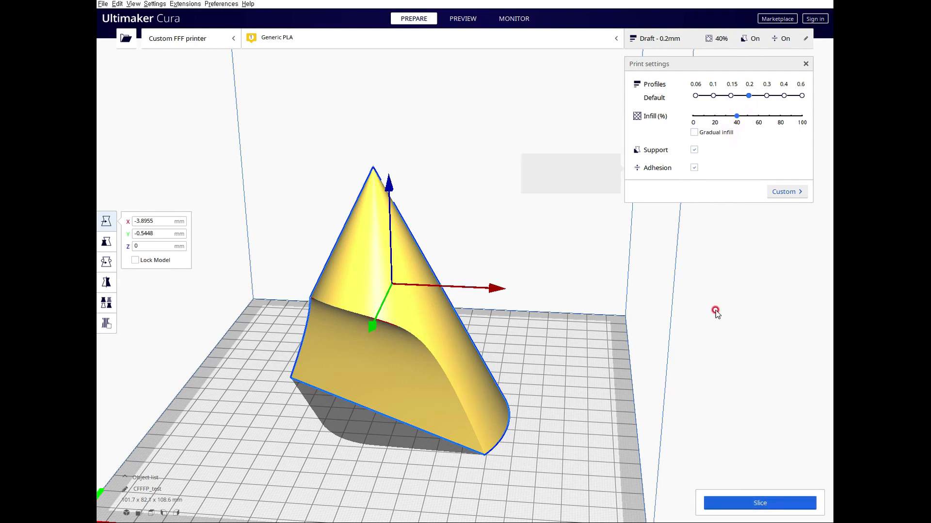
Slice the cone and inspect its supports and adhesion brim in the layer preview
click(768, 504)
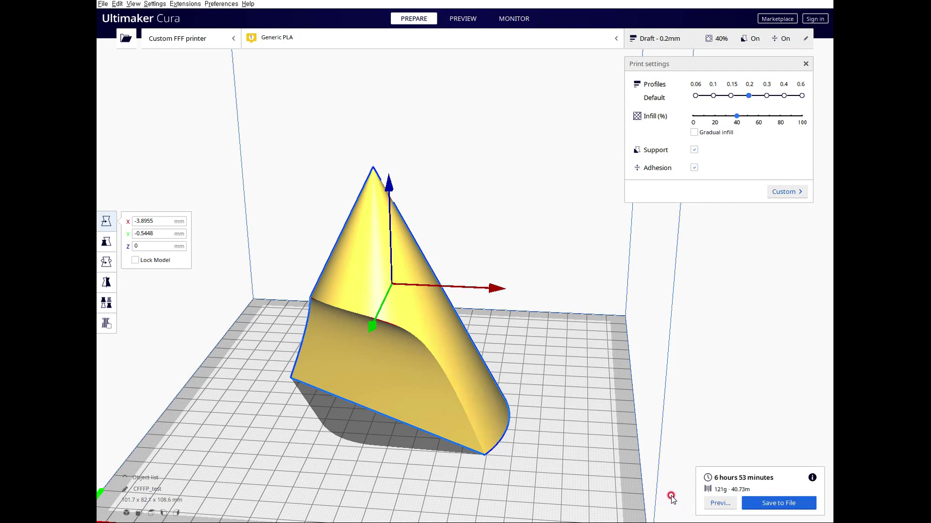
click(462, 20)
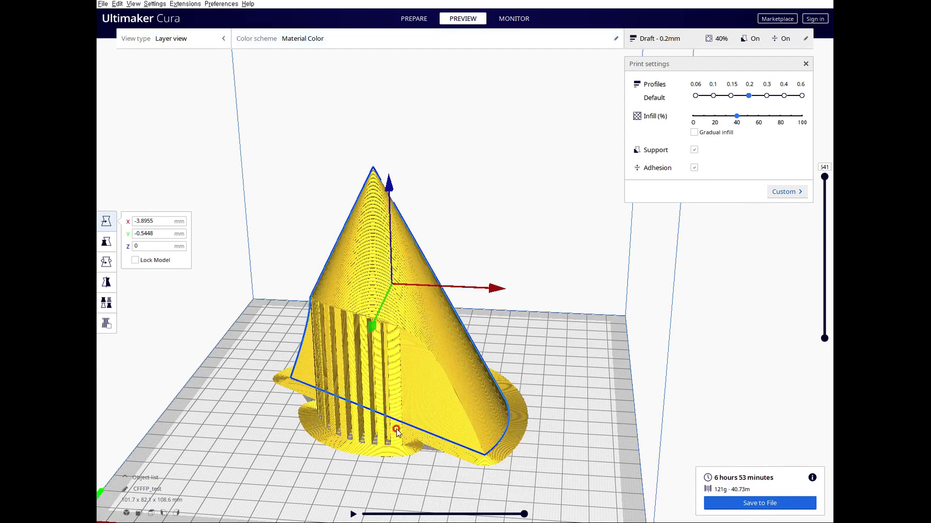
mouse_move(436, 424)
right_down()
mouse_move(382, 411)
mouse_move(614, 409)
mouse_move(429, 418)
right_up()
click(564, 366)
scroll(340, 385, up, 3)
right_drag(347, 390, 381, 372)
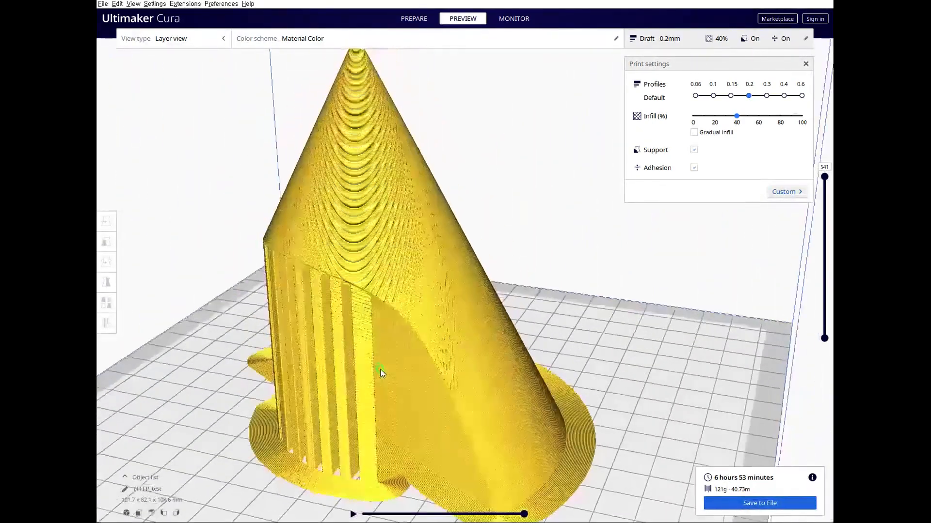
middle_drag(386, 362, 405, 297)
scroll(395, 333, down, 3)
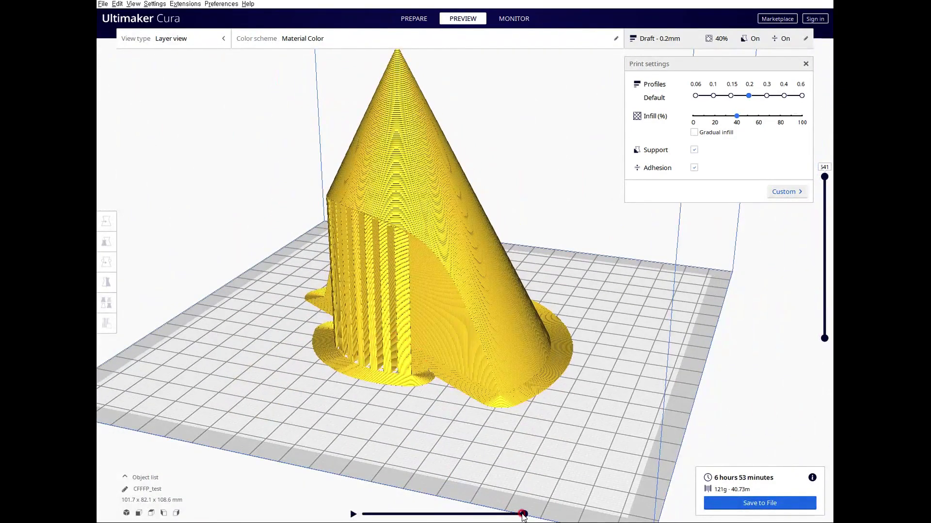
Scrub the current layer's print path back and forward again in the layer preview
drag(517, 518, 416, 513)
right_drag(461, 427, 450, 483)
drag(417, 514, 535, 517)
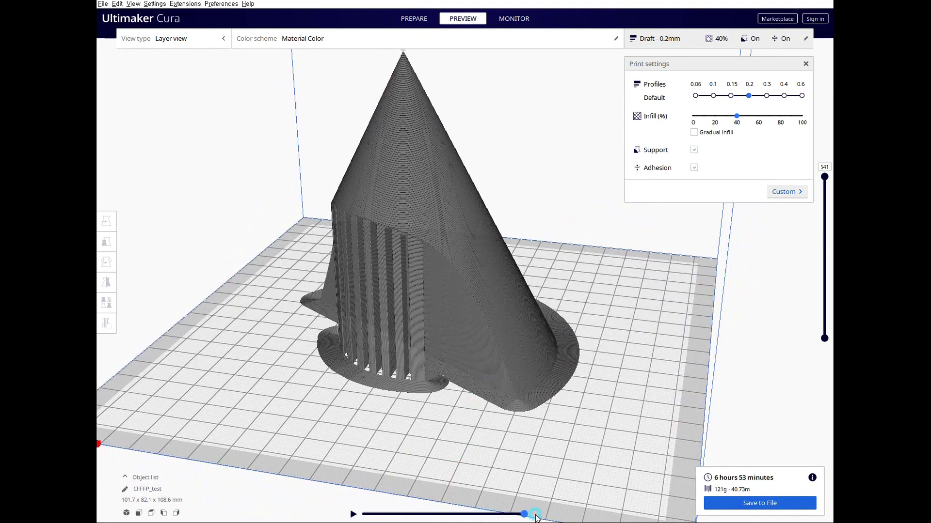
Cut the layer preview down to layers 355 and 220 to inspect the infill, and restore all layers
drag(825, 180, 825, 230)
right_drag(405, 133, 411, 244)
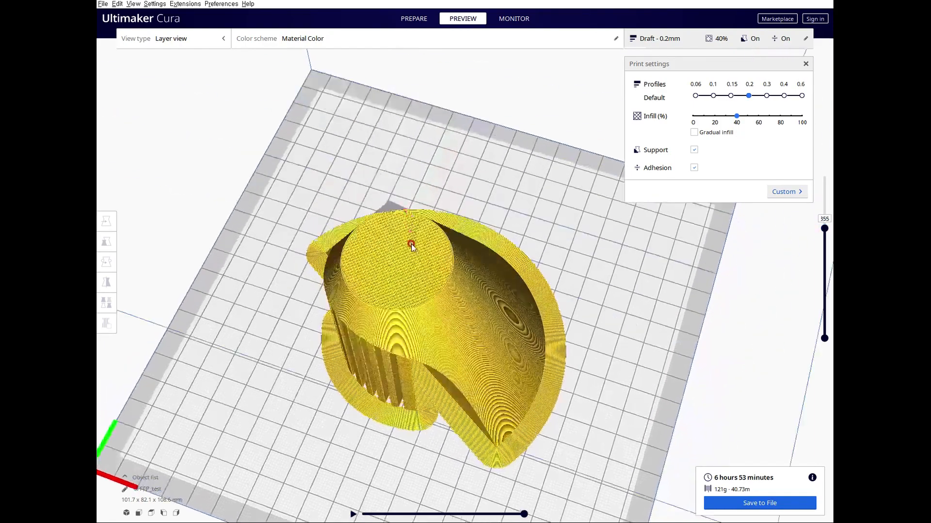
scroll(425, 281, up, 3)
right_drag(425, 281, 492, 239)
drag(825, 233, 825, 272)
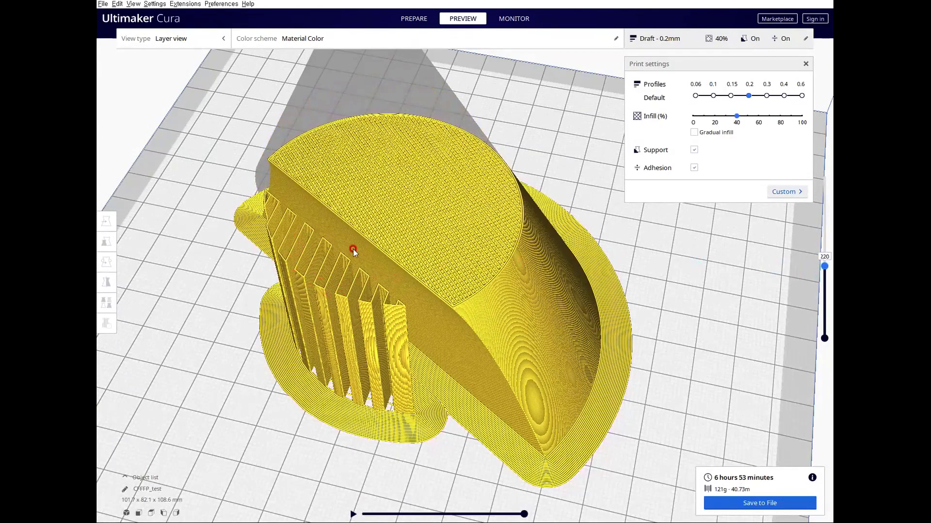
drag(825, 273, 825, 177)
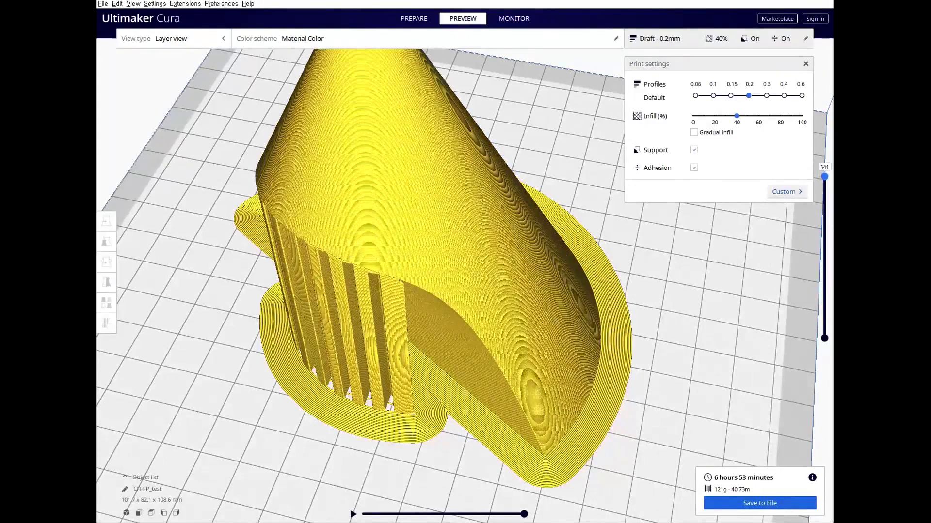
right_drag(505, 316, 435, 318)
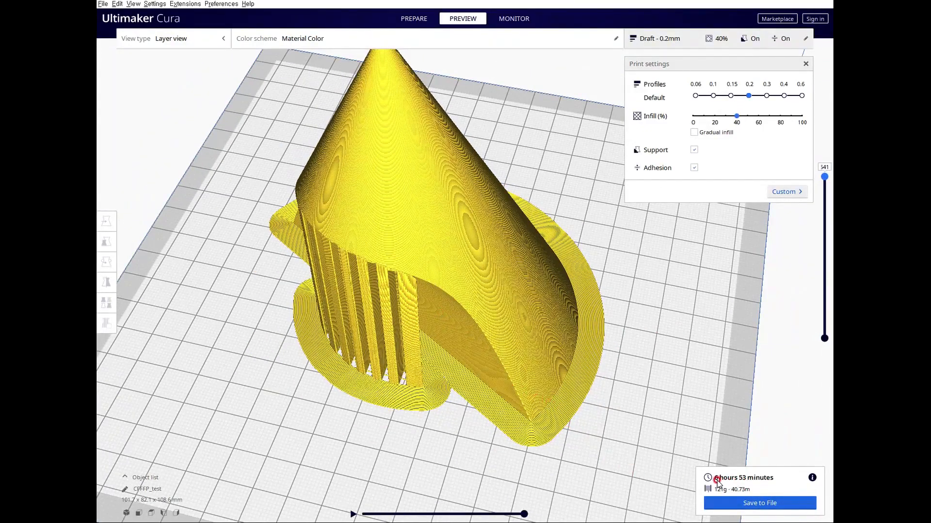
Save the sliced cone to file and dismiss the save notification
click(753, 503)
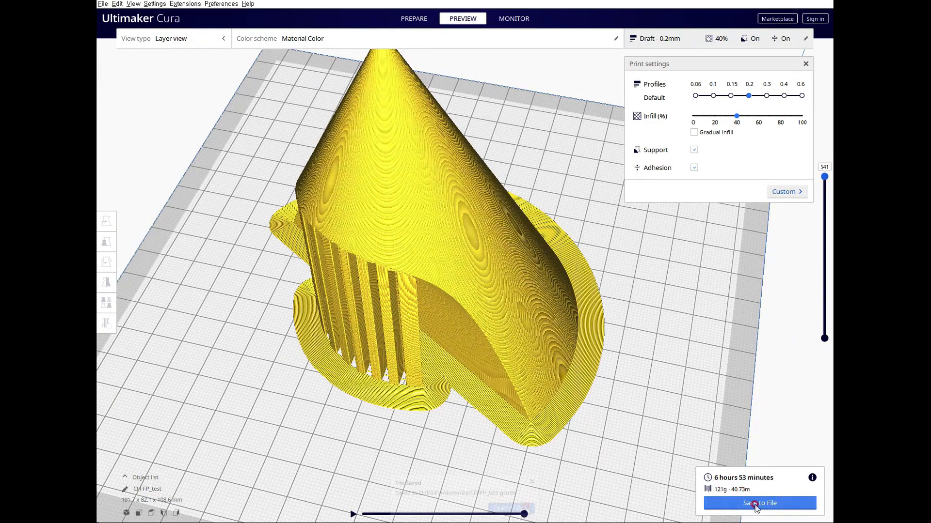
click(532, 482)
right_drag(571, 408, 572, 374)
middle_drag(503, 281, 499, 405)
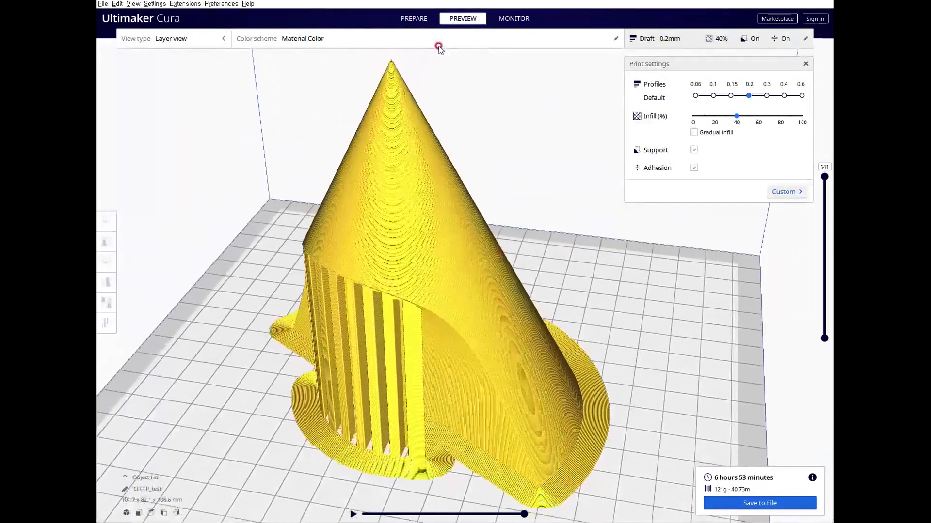
Compare the solid cone model with its sliced layer preview by switching between the two stages
click(414, 18)
scroll(450, 304, down, 3)
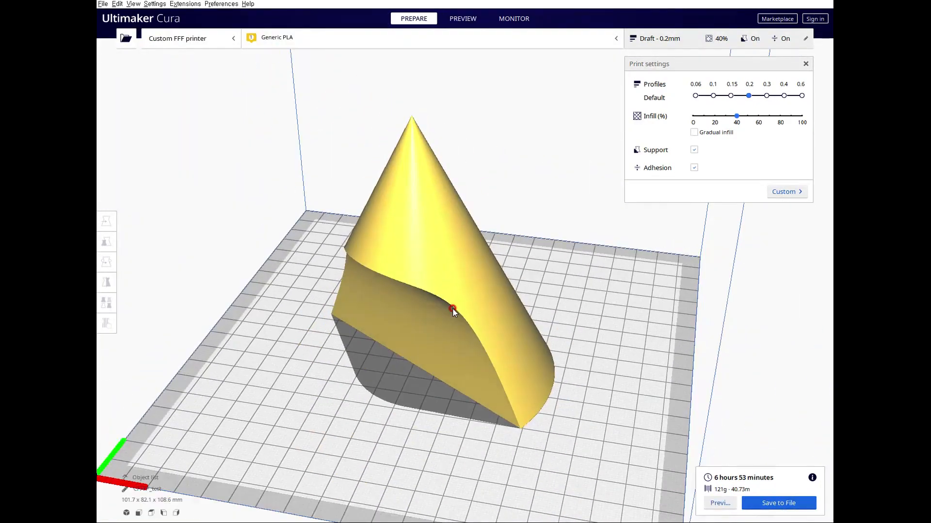
mouse_move(460, 297)
right_down()
mouse_move(453, 309)
mouse_move(460, 293)
right_up()
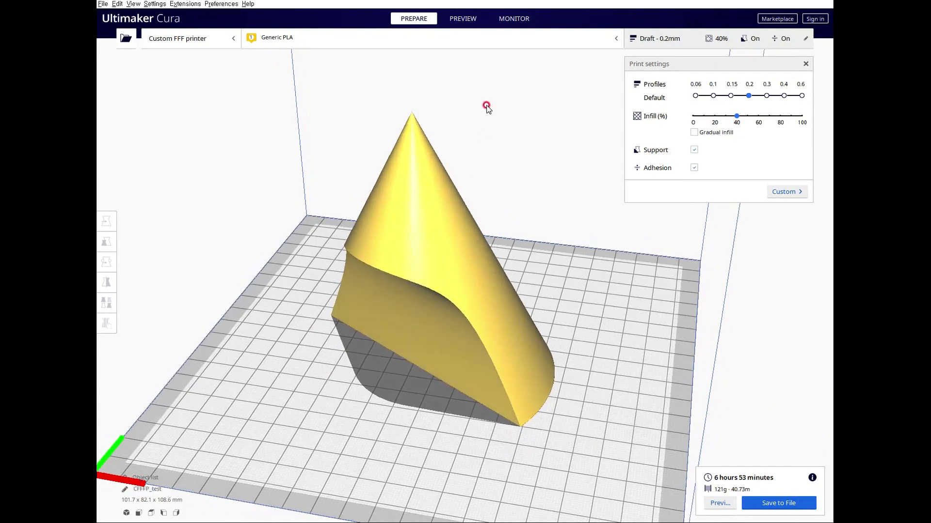
click(465, 21)
click(409, 20)
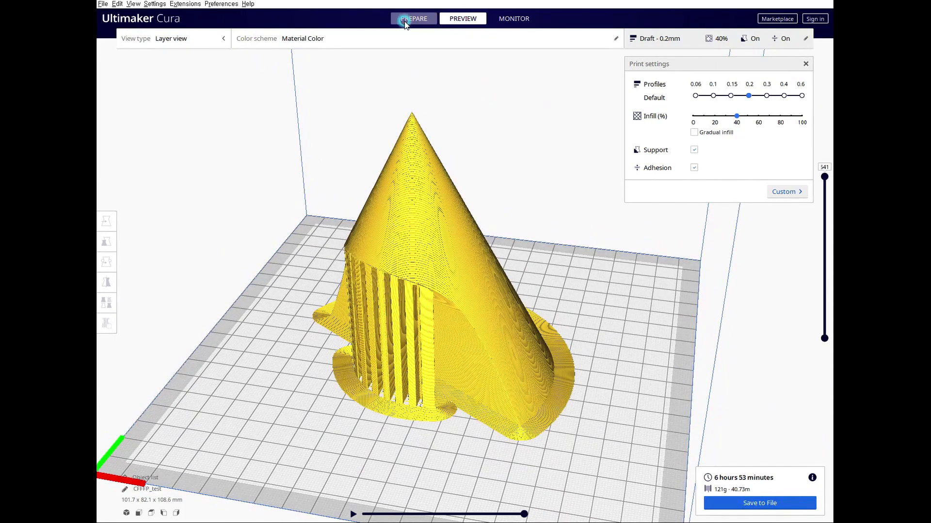
click(460, 19)
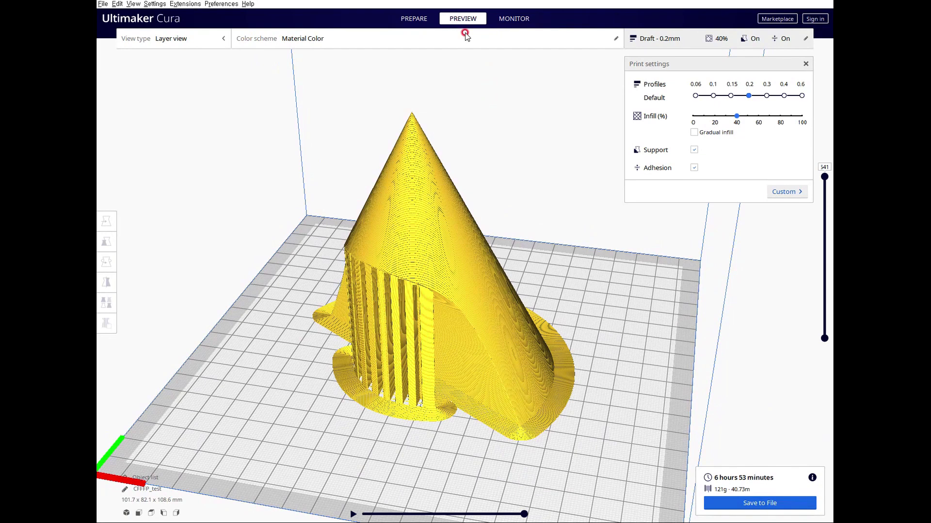
Change the layer height profile to 0.15 and slice the cone again
click(731, 95)
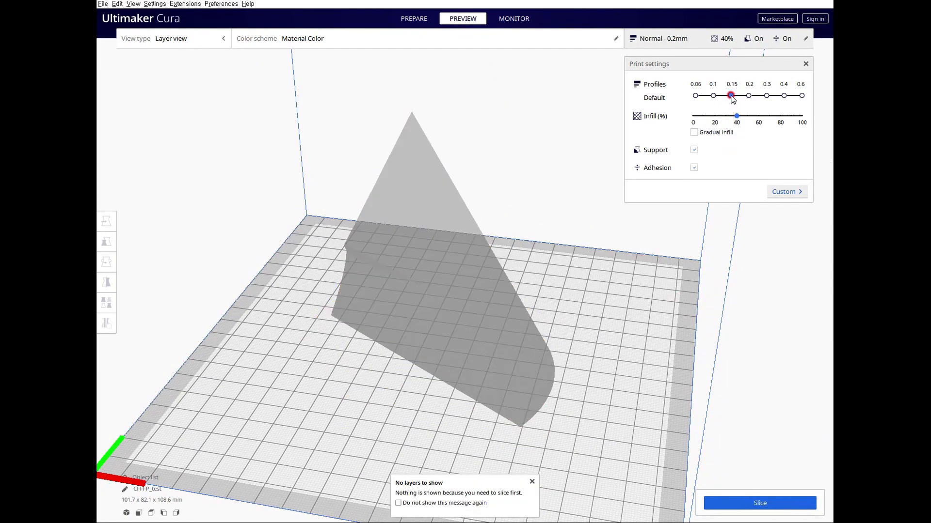
click(749, 85)
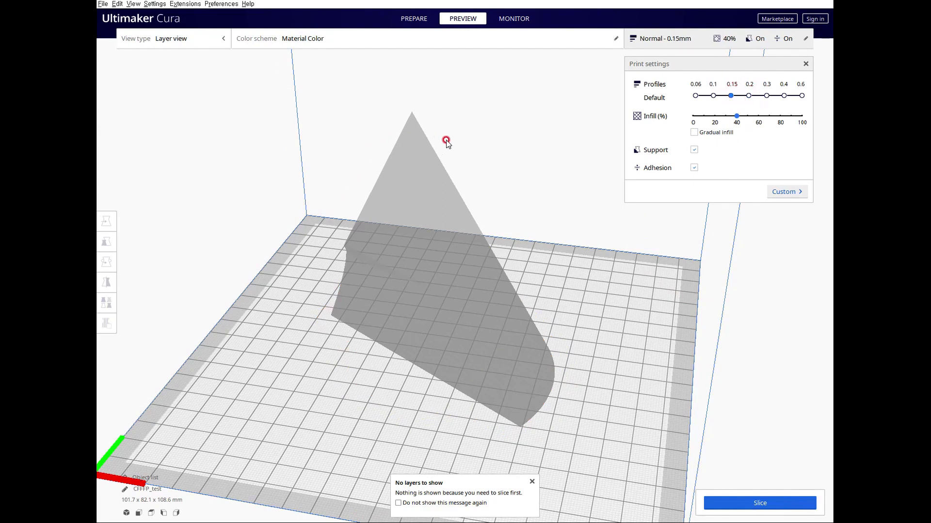
click(532, 483)
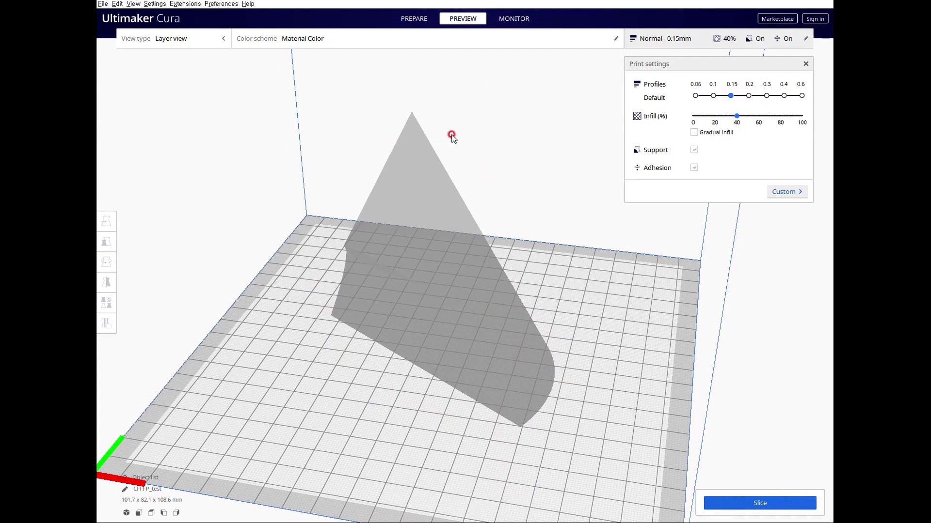
click(750, 503)
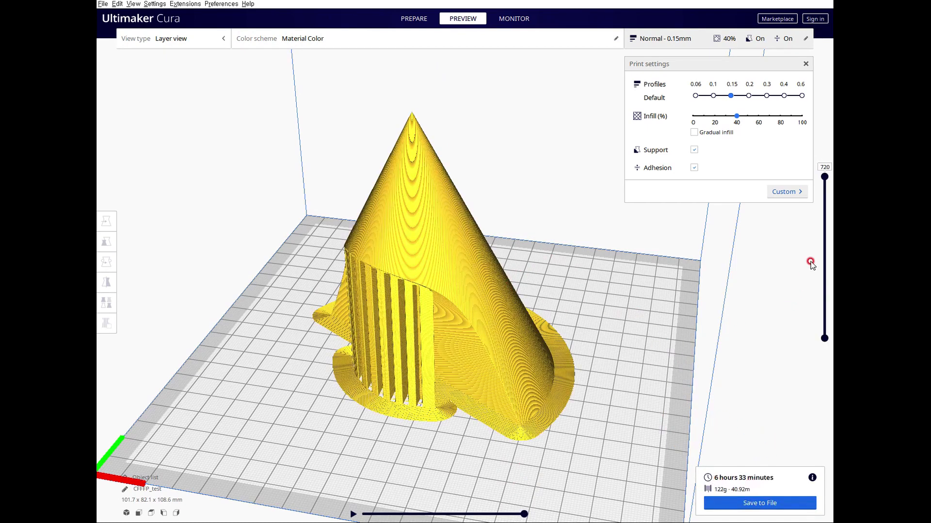
Lower the layer preview to layers 316 and 271 to inspect the 40% infill inside the cone
drag(825, 178, 824, 262)
right_drag(539, 307, 496, 329)
scroll(484, 328, up, 3)
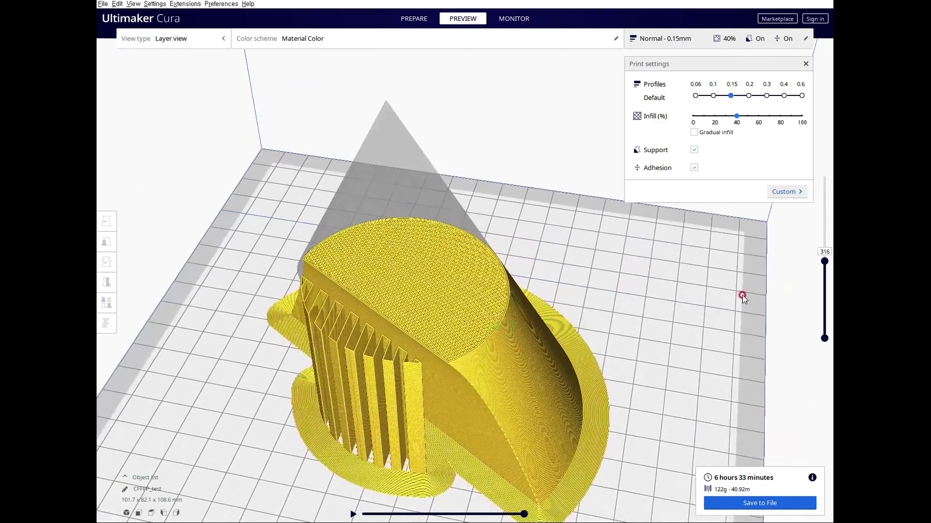
mouse_move(825, 262)
mouse_down()
mouse_move(825, 314)
mouse_move(829, 278)
mouse_up()
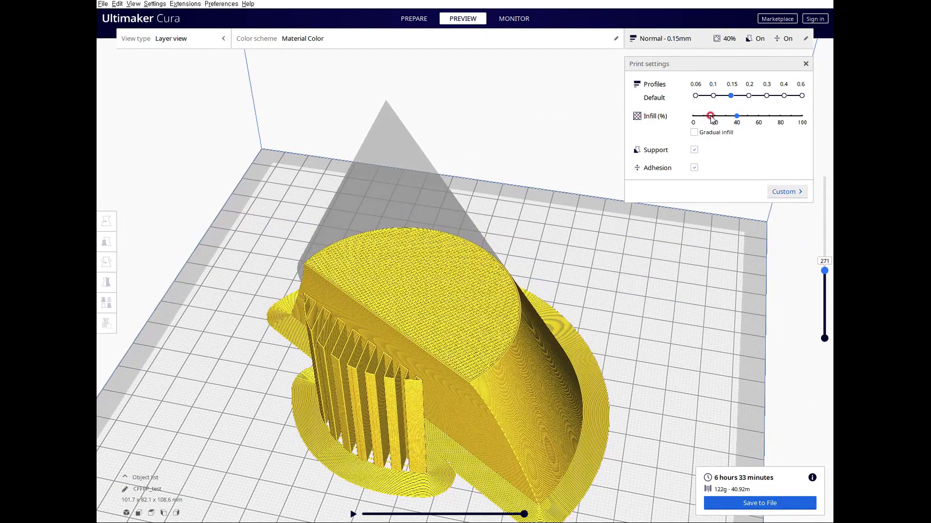
Reslice the cone with 20% infill and inspect the infill pattern up to layer 356
click(716, 118)
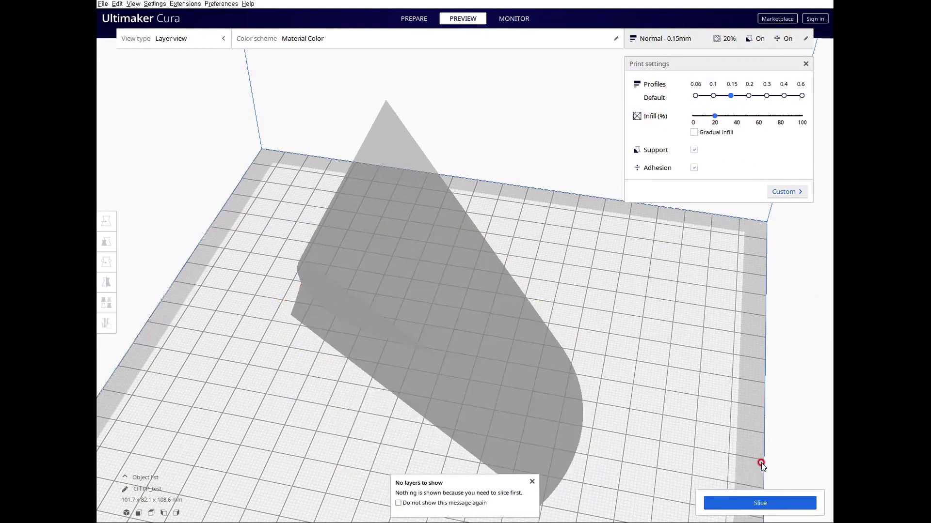
click(766, 502)
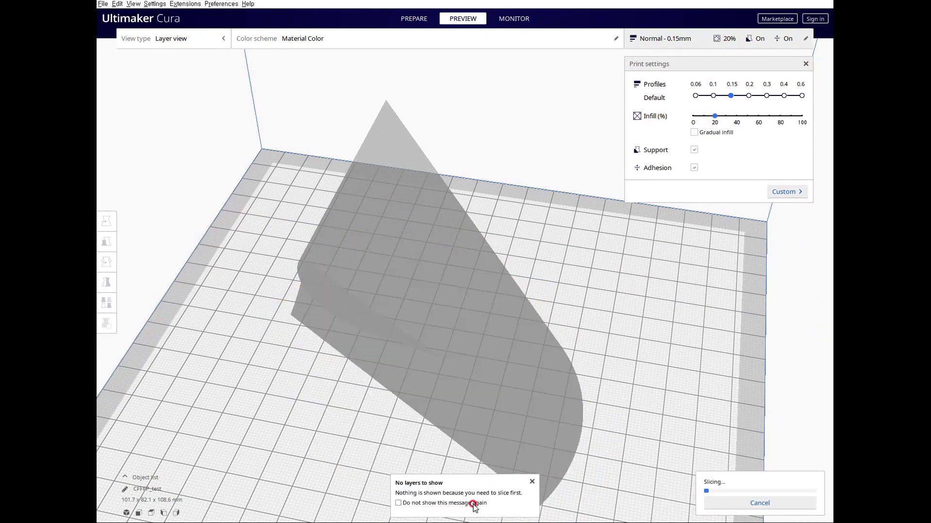
click(532, 483)
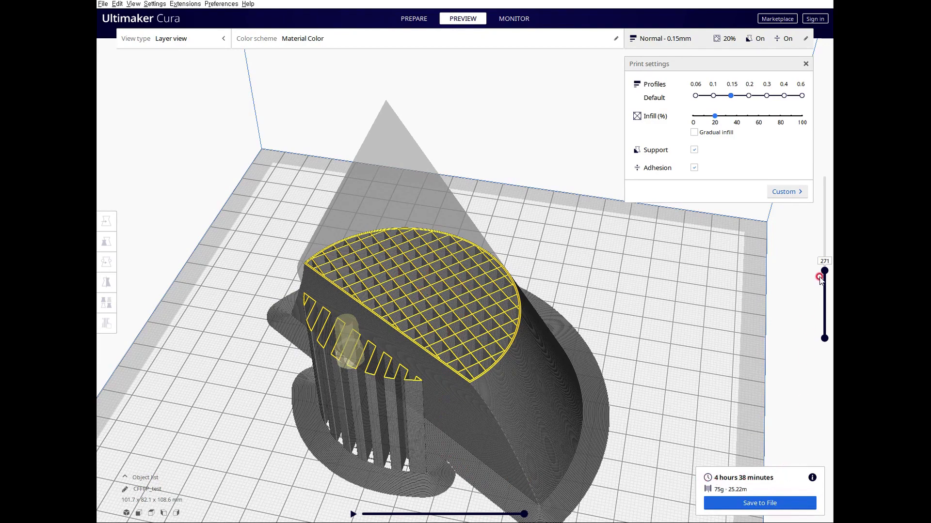
mouse_move(826, 275)
mouse_down()
mouse_move(825, 324)
mouse_move(830, 309)
mouse_move(813, 276)
mouse_up()
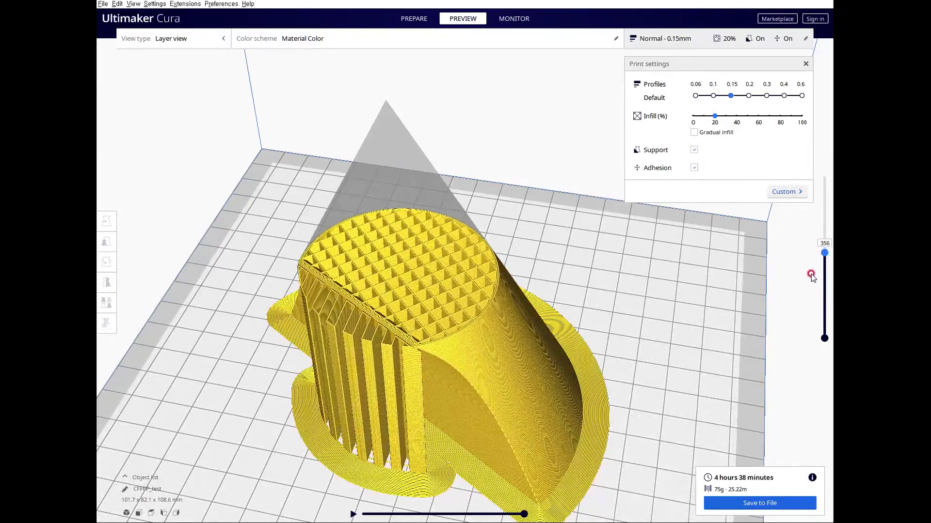
Reslice the cone with 10% infill and inspect the infill pattern down to layer 230
click(704, 117)
click(770, 502)
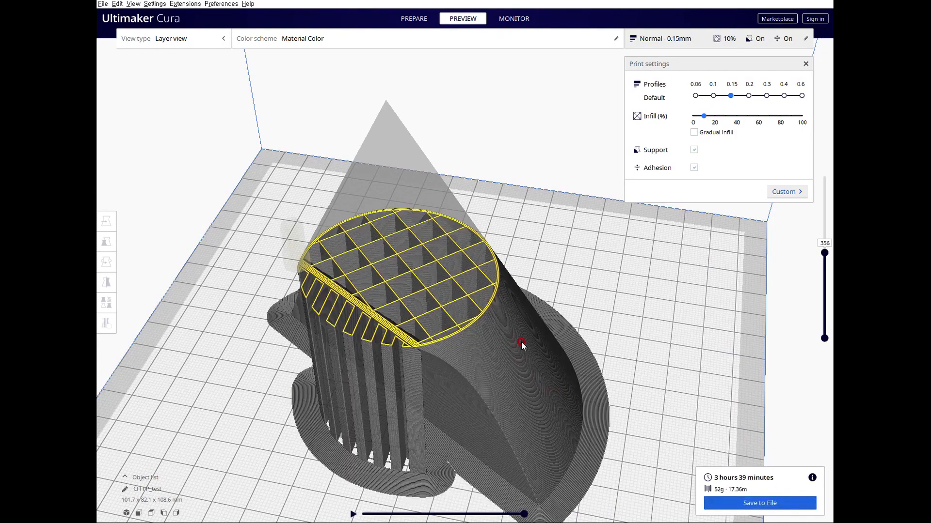
drag(825, 254, 826, 280)
Reslice the cone with 60% infill and inspect the infill up close at layer 276
click(759, 117)
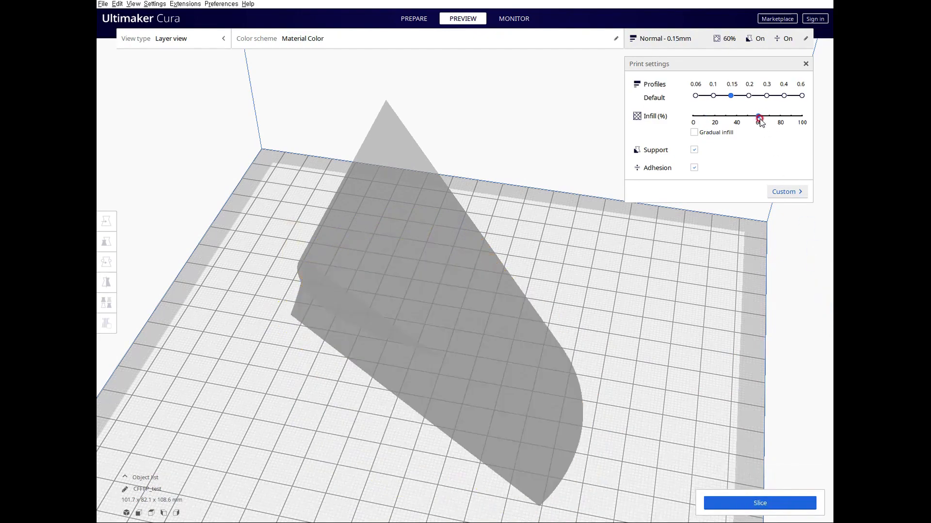
click(795, 501)
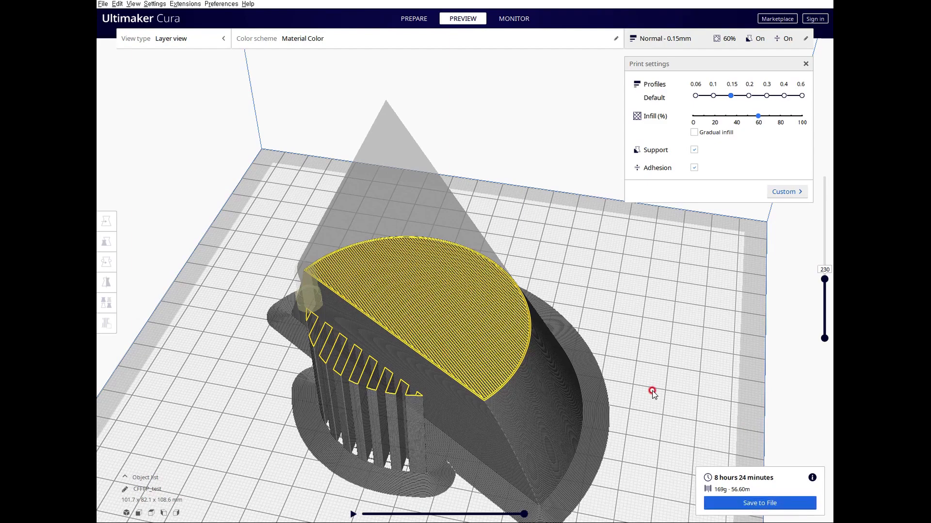
drag(827, 284, 825, 270)
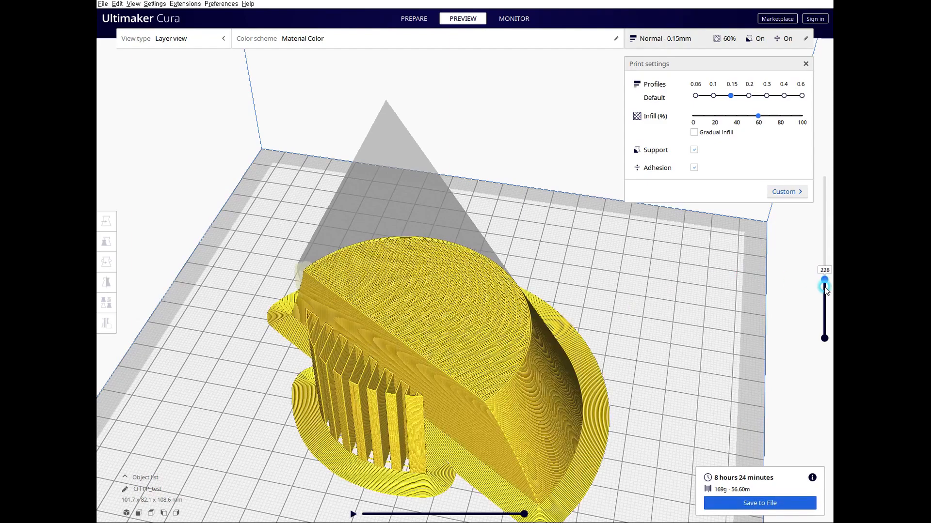
scroll(496, 351, up, 3)
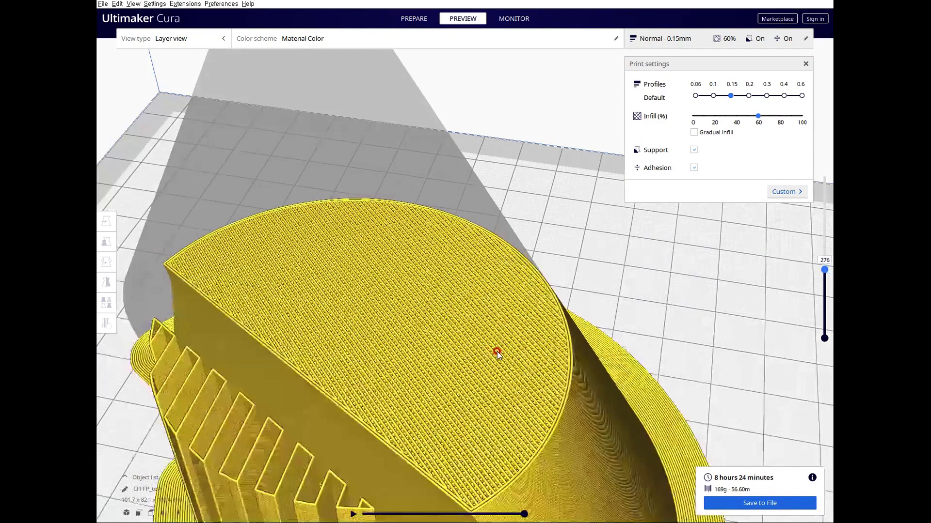
Examine the 60% infill and supports at other layers, ending with the whole part shown at layer 325
drag(825, 275, 826, 287)
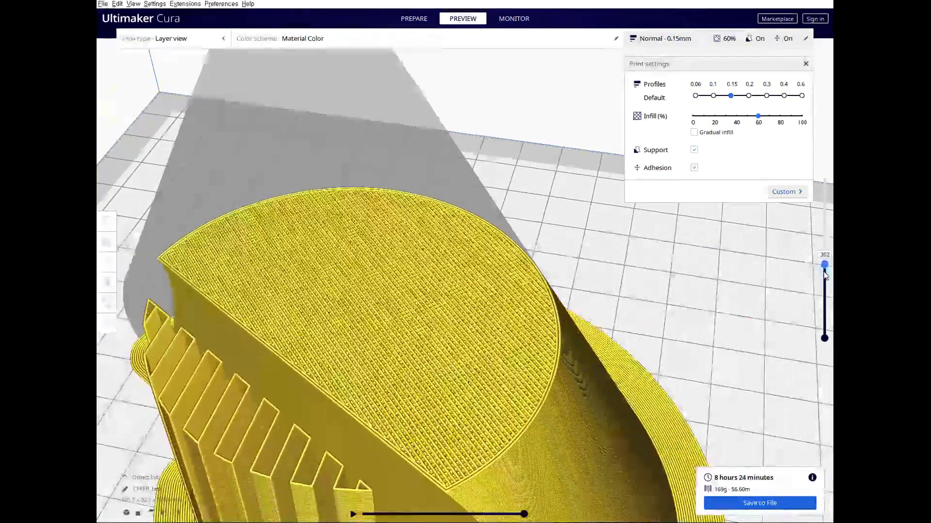
right_drag(664, 315, 572, 353)
scroll(582, 373, down, 3)
middle_drag(499, 366, 501, 338)
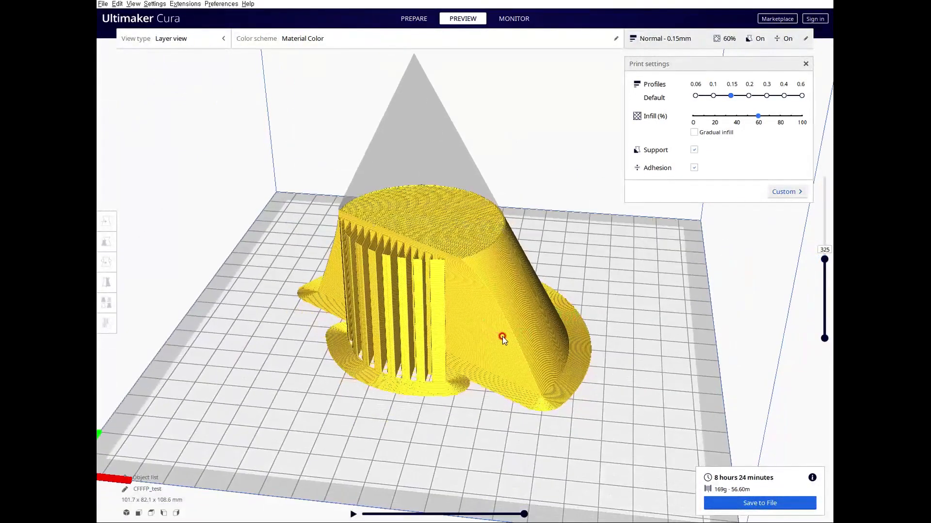
Turn off support, reslice the cone and inspect the unsupported part from several angles up to layer 720
click(694, 150)
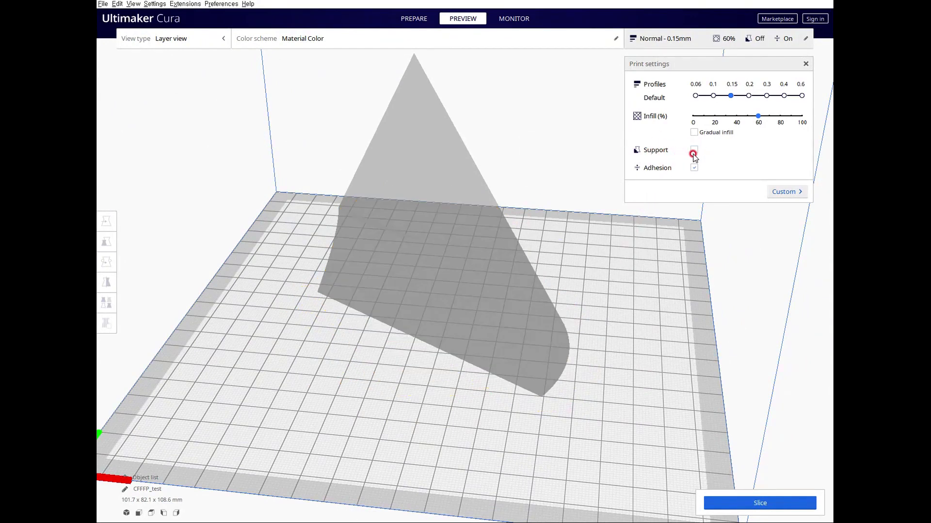
click(760, 504)
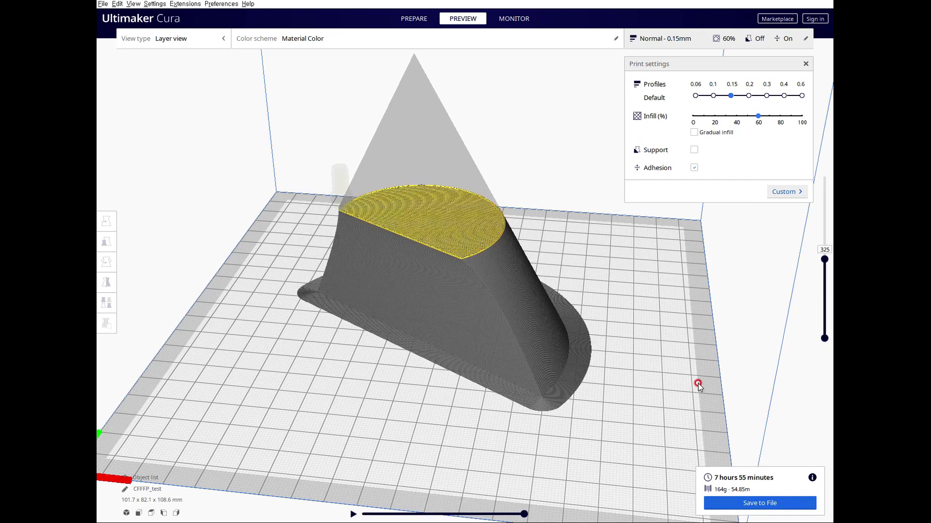
right_drag(490, 318, 317, 246)
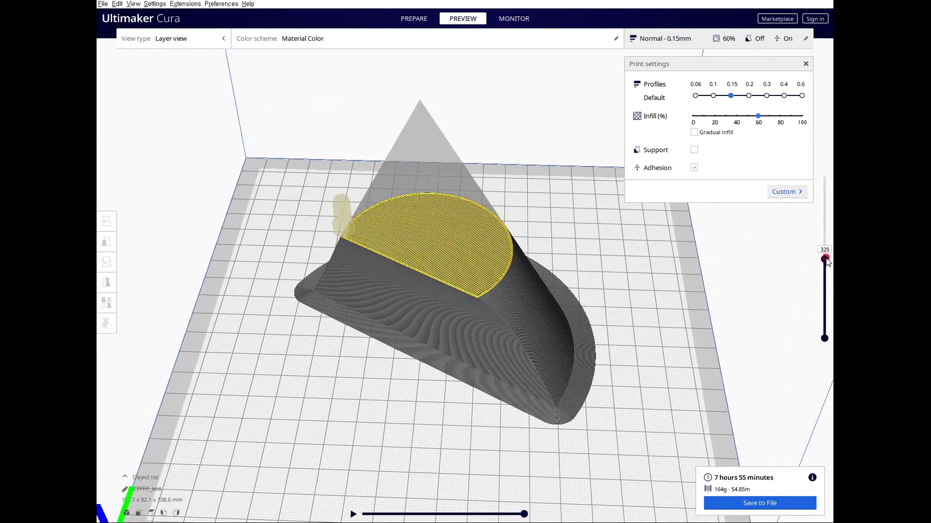
drag(826, 269, 830, 173)
right_drag(644, 368, 429, 317)
scroll(372, 284, up, 6)
scroll(421, 299, up, 5)
right_drag(422, 307, 501, 310)
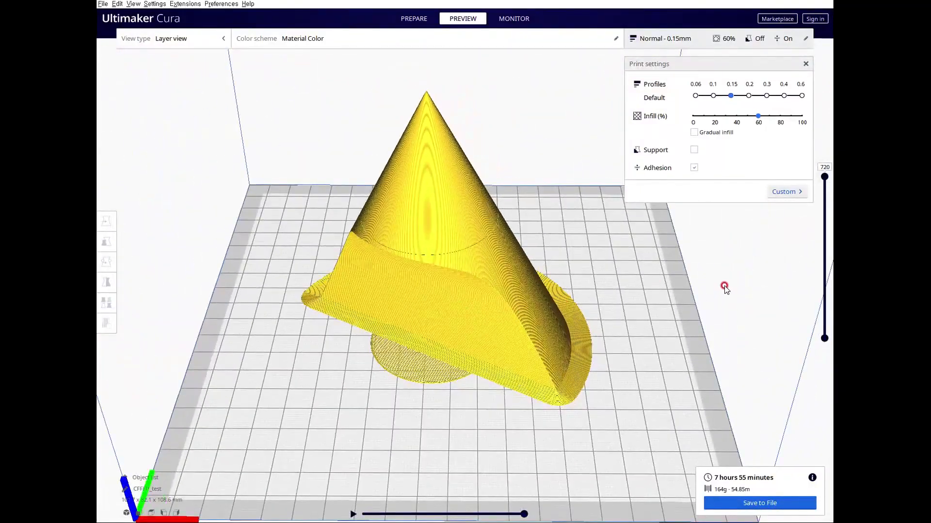
Set infill to 20%, turn off adhesion, reslice the cone and inspect its base outline and inner layers
click(718, 117)
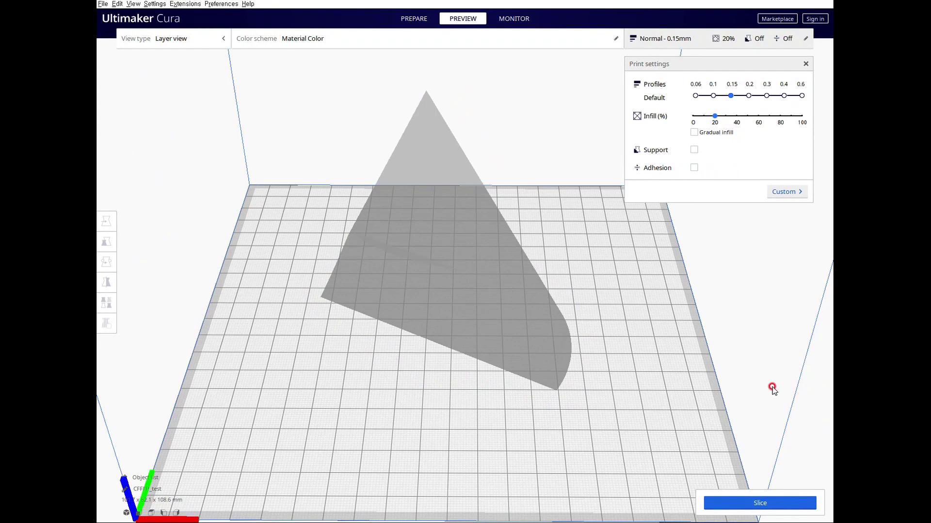
click(783, 501)
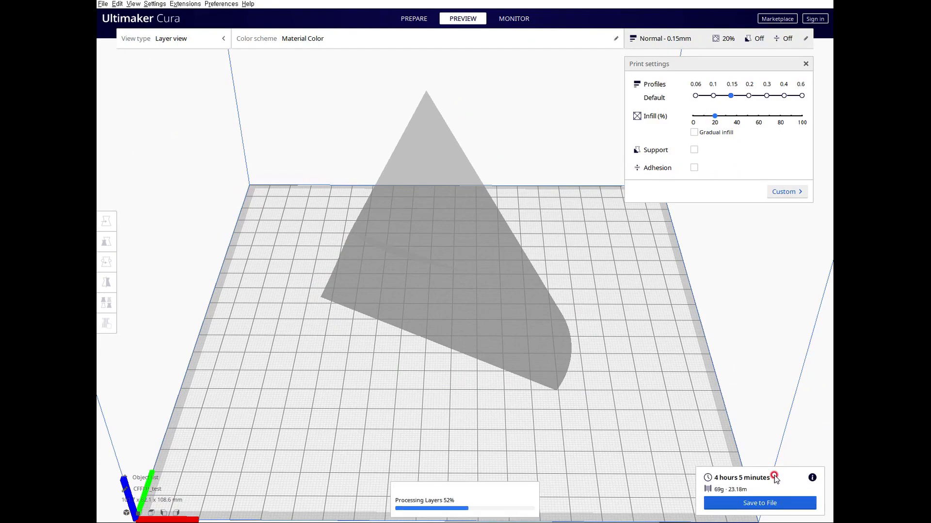
mouse_move(589, 405)
right_down()
mouse_move(551, 358)
mouse_move(586, 393)
right_up()
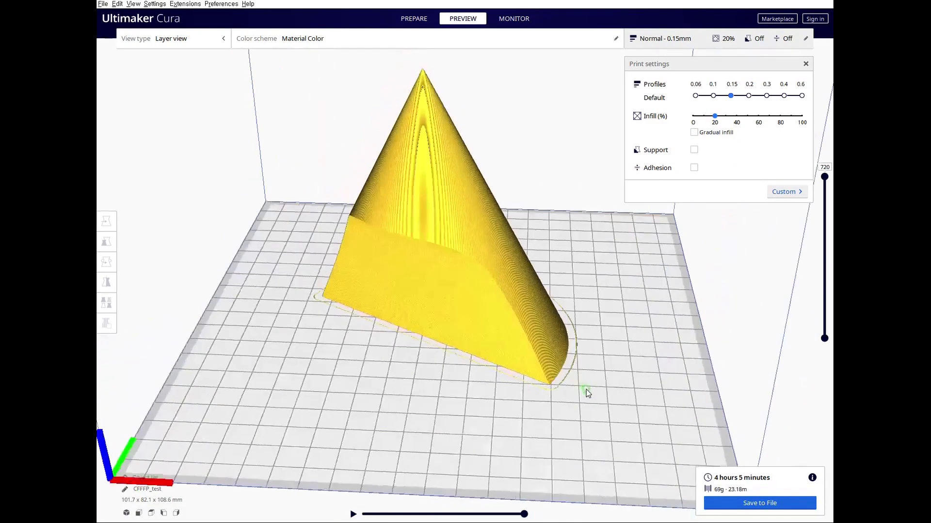
scroll(663, 377, up, 5)
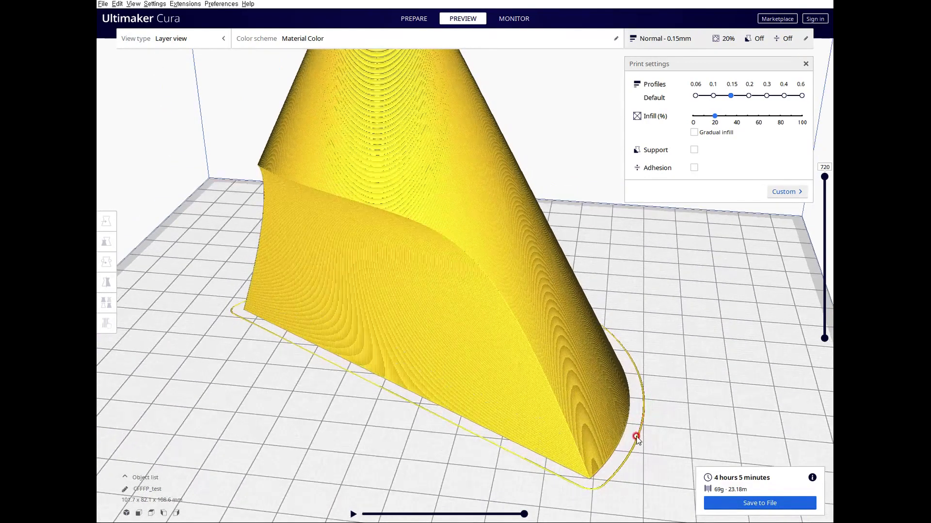
drag(824, 208, 826, 262)
right_drag(658, 332, 662, 318)
drag(825, 260, 824, 233)
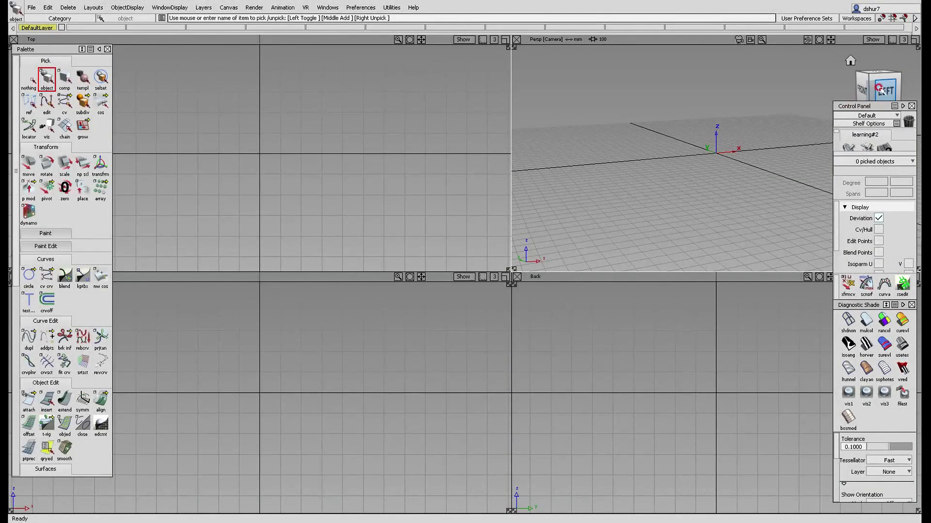
Switch to Alias and place a circle centred at the origin in the left view
click(879, 88)
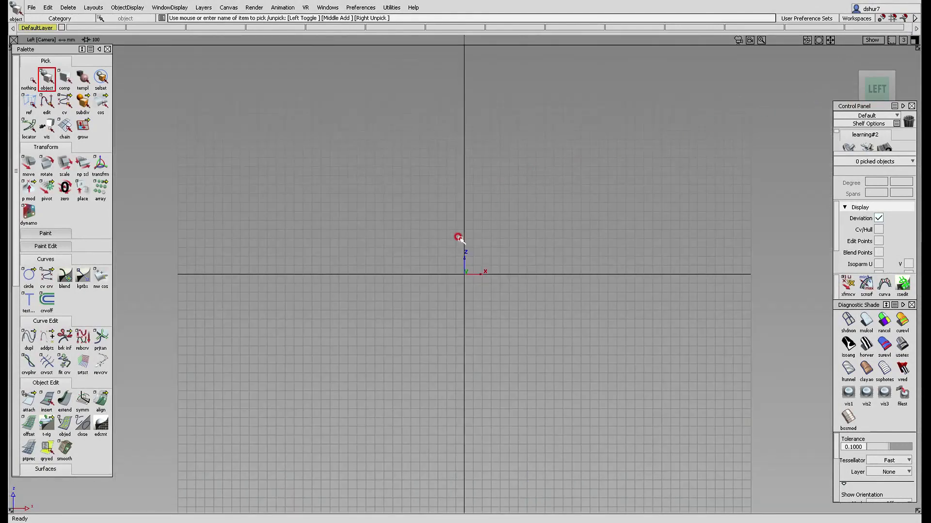
click(29, 275)
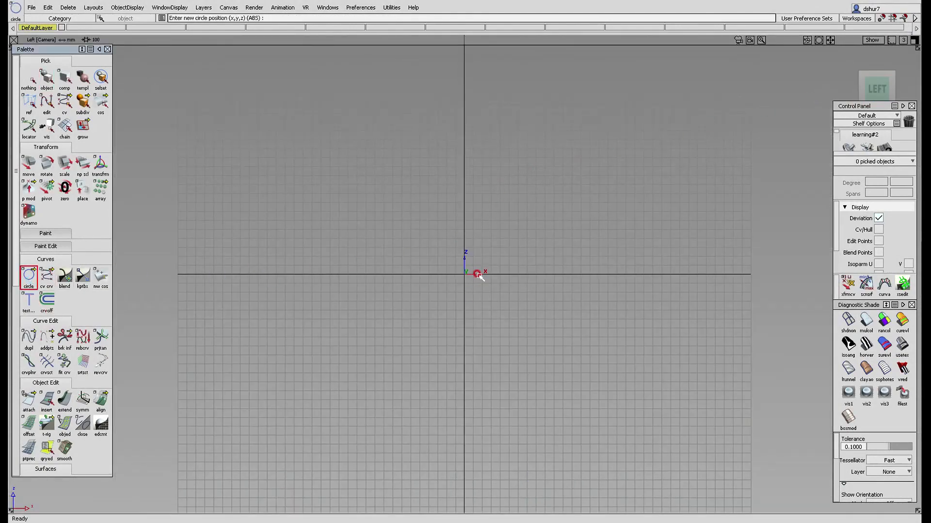
click(466, 278)
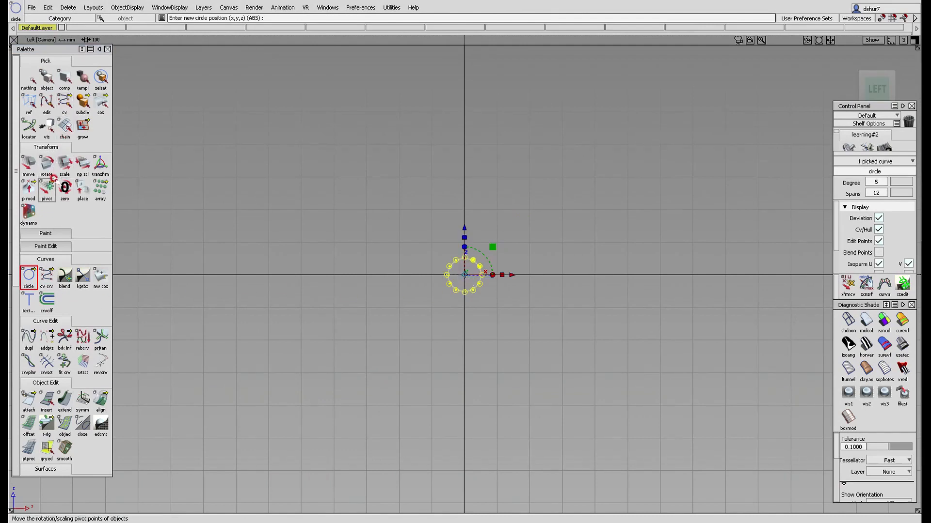
alt+shift+right_drag(540, 306, 631, 223)
alt+shift+drag(552, 267, 579, 241)
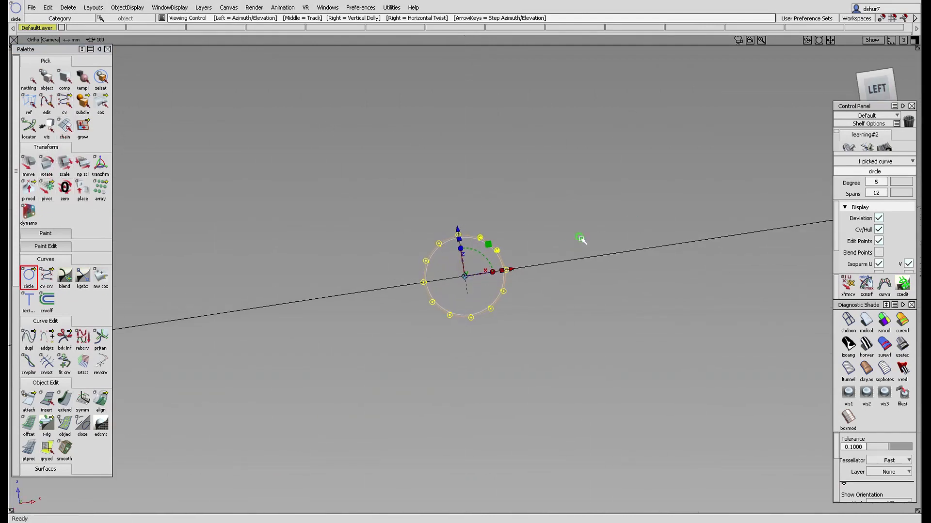
click(879, 91)
alt+shift+right_drag(450, 296, 129, 377)
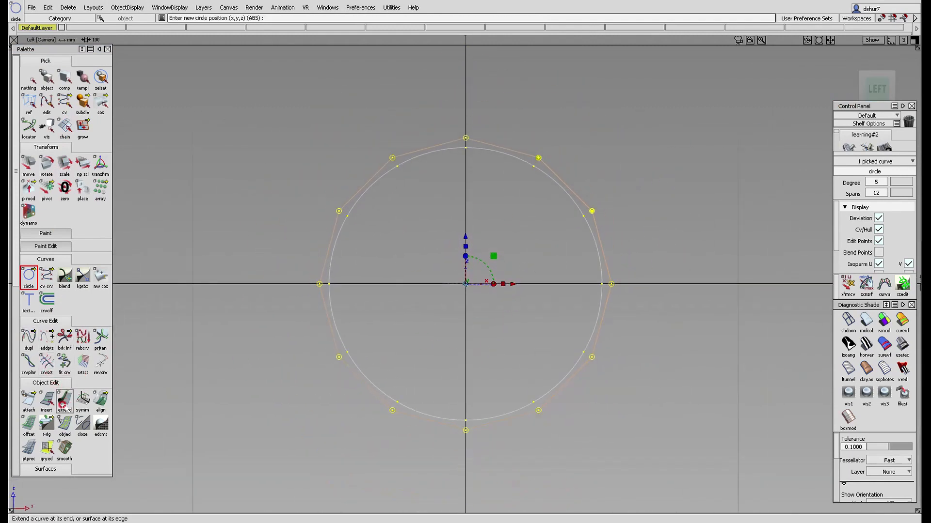
Detach the circle at its two points on the horizontal axis to split it into upper and lower halves
drag(31, 405, 62, 405)
click(329, 286)
click(905, 501)
click(607, 283)
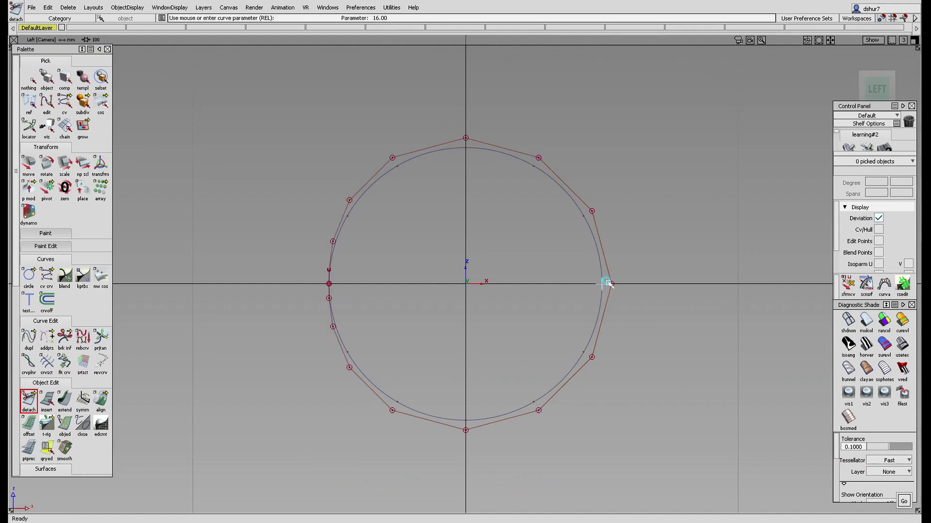
click(904, 502)
Delete the lower half of the split circle
alt+shift+right_drag(690, 364, 578, 282)
ctrl+shift+drag(579, 283, 572, 310)
drag(539, 326, 434, 299)
key(Delete)
key(Return)
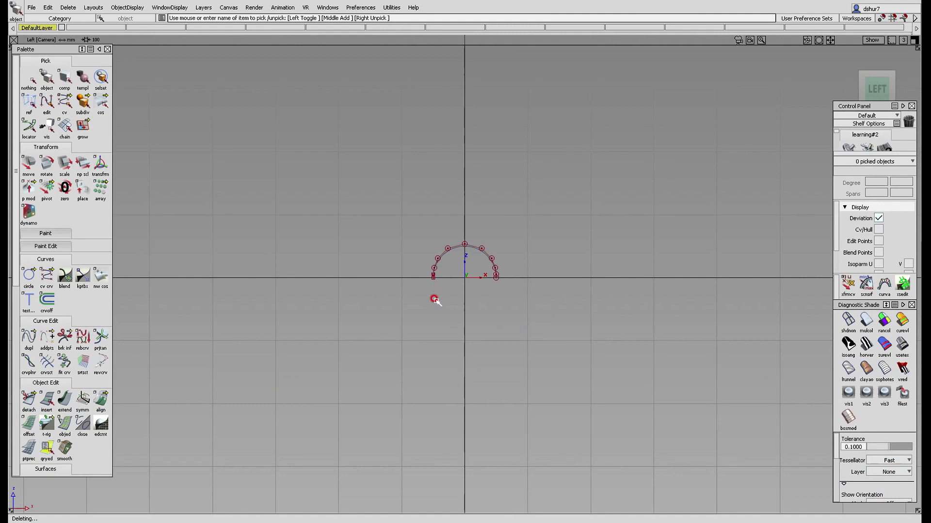
Pick the remaining half circle, copy it and paste a duplicate in place while in the top view
alt+shift+drag(457, 343, 464, 289)
alt+shift+middle_drag(460, 316, 462, 307)
alt+shift+drag(462, 308, 483, 296)
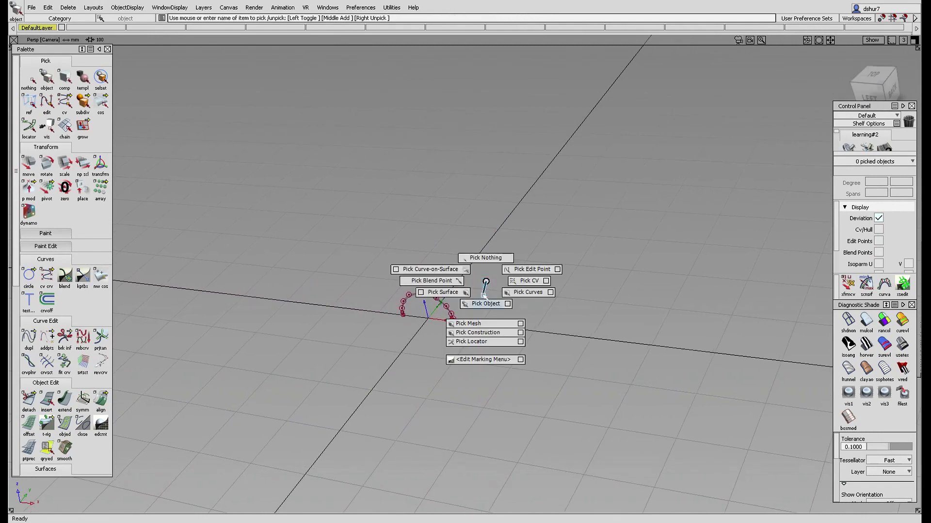
click(458, 319)
click(880, 77)
alt+shift+right_drag(436, 324, 469, 278)
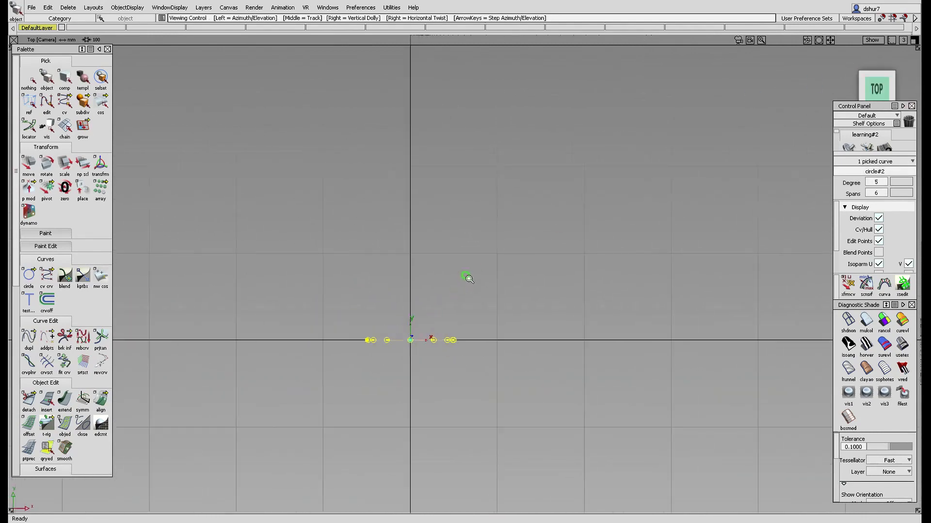
alt+shift+middle_drag(407, 312, 426, 270)
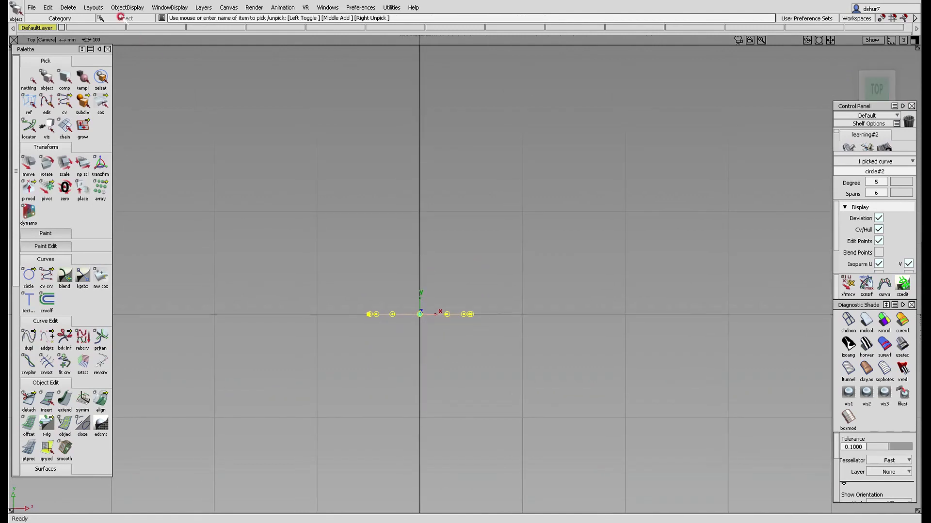
click(47, 8)
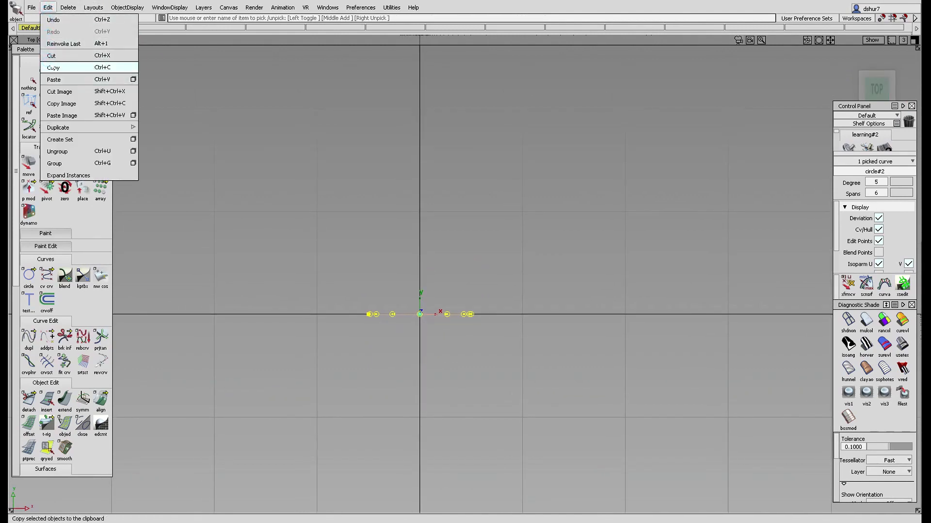
click(50, 11)
click(50, 11)
click(49, 78)
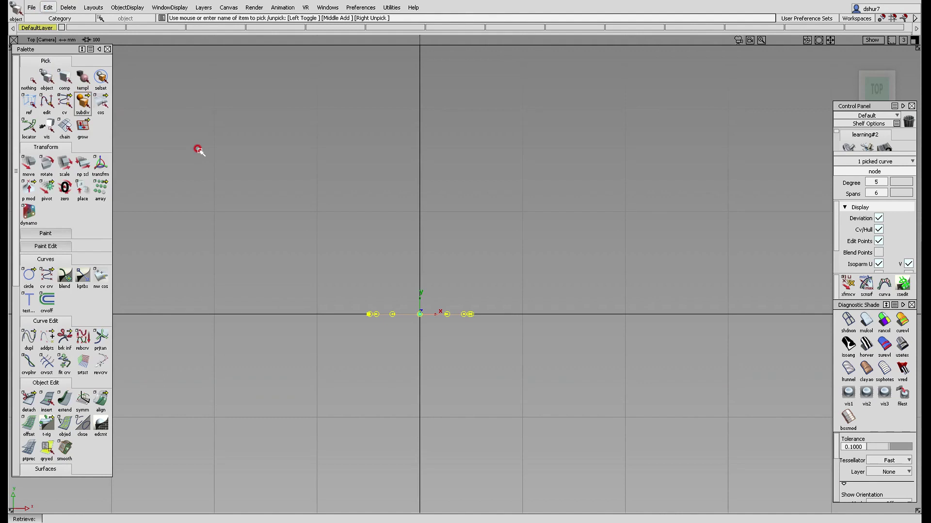
Move the pasted half circle about 33 mm along the positive Y axis
click(29, 165)
right_drag(435, 284, 439, 248)
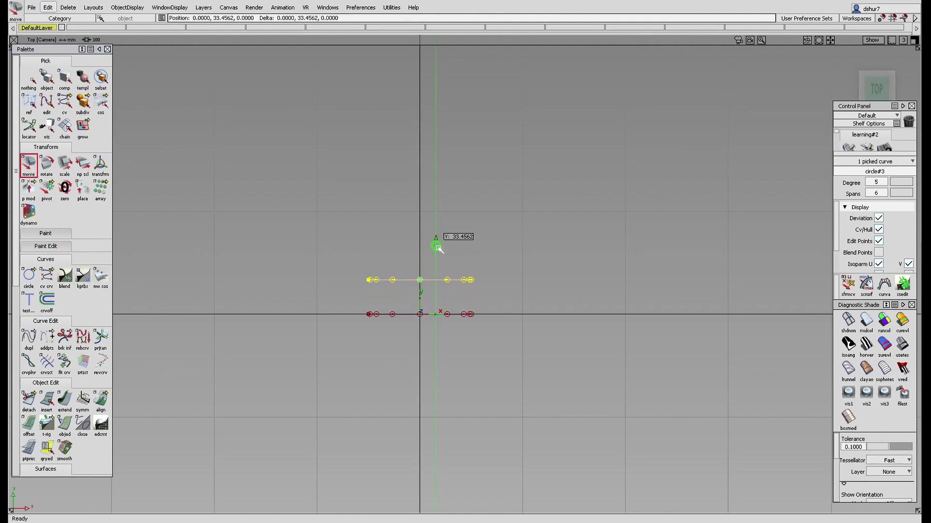
alt+shift+drag(415, 374, 410, 321)
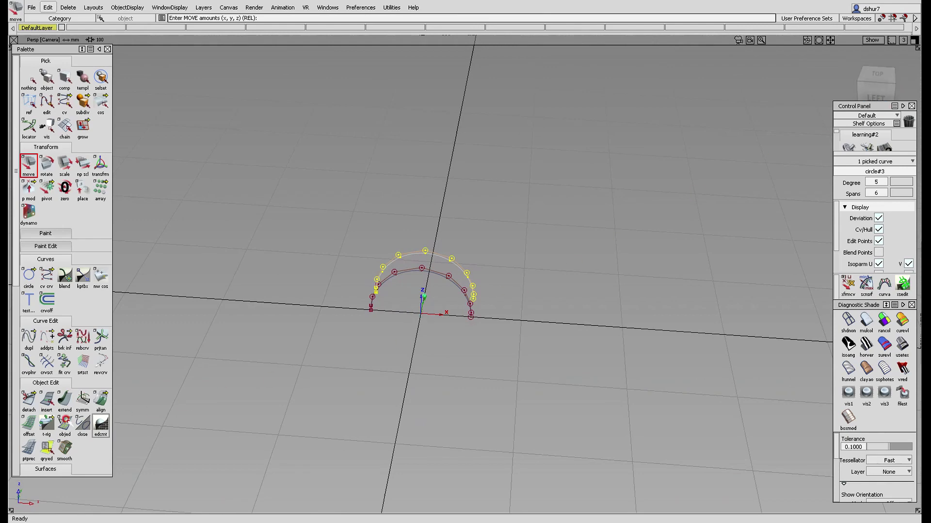
Create a skin surface between the two half-circle curves
scroll(57, 386, down, 2)
scroll(57, 386, down, 2)
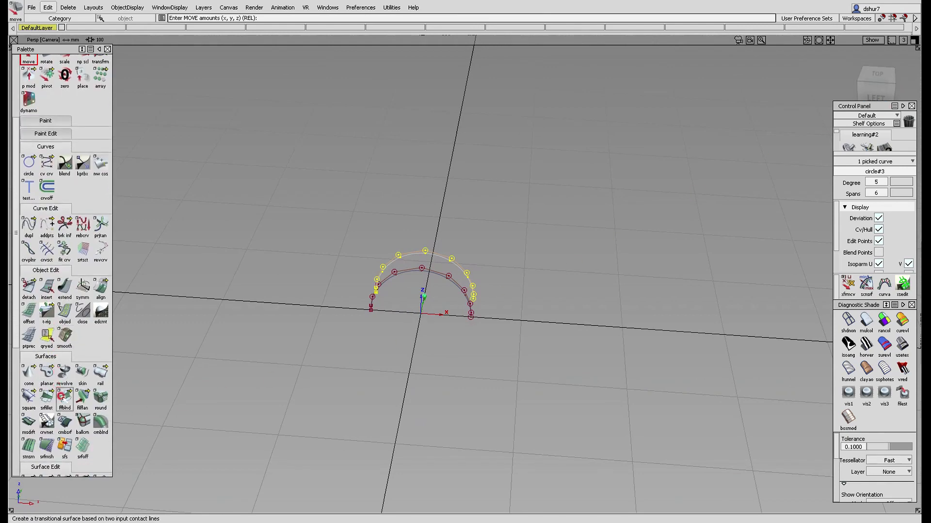
click(82, 373)
click(464, 283)
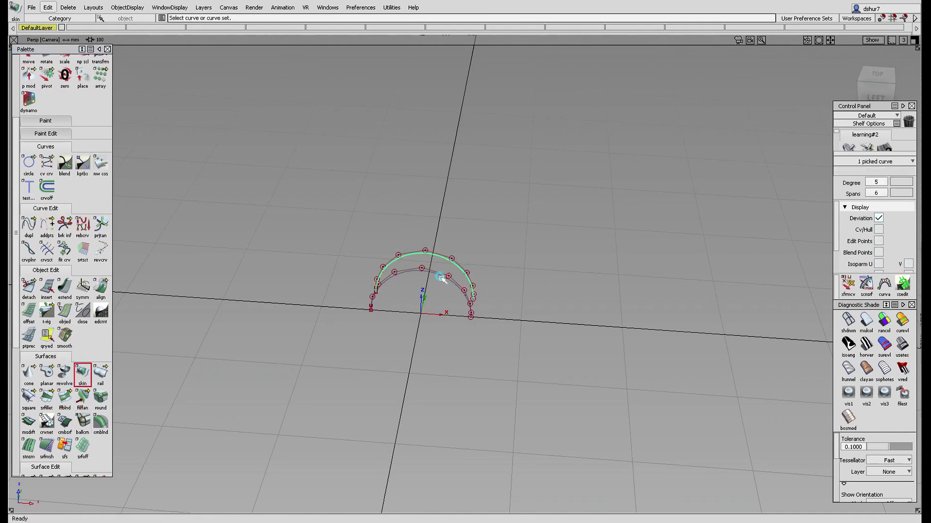
click(440, 274)
Pick the half-cylinder skin surface, copy it and paste a duplicate in place, working in the left view
ctrl+shift+drag(626, 420, 619, 367)
ctrl+shift+drag(551, 277, 544, 298)
click(451, 270)
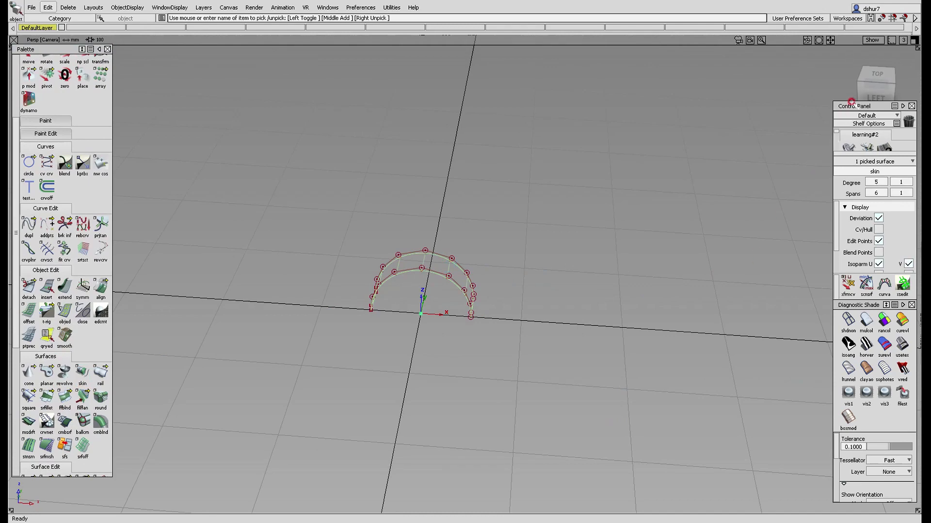
click(876, 96)
alt+shift+right_drag(552, 275, 614, 195)
alt+shift+middle_drag(506, 250, 605, 222)
alt+shift+right_drag(605, 223, 579, 285)
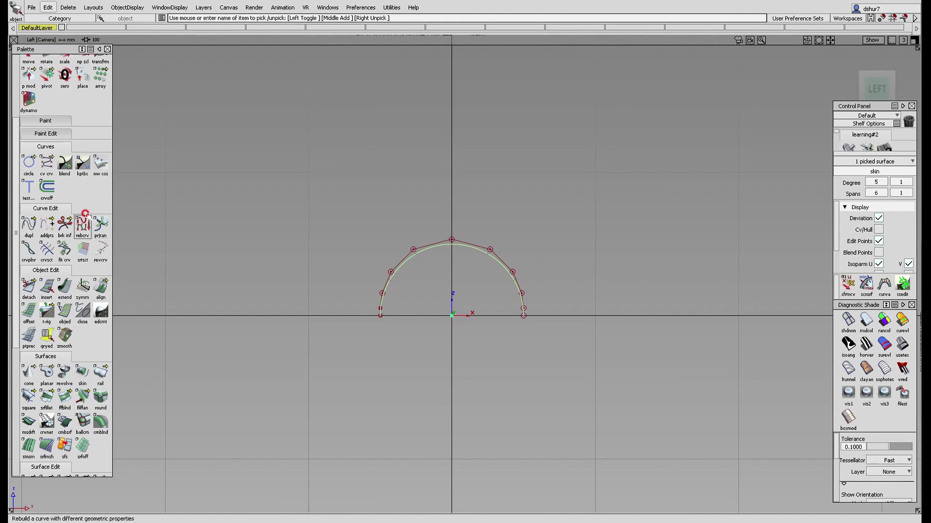
scroll(90, 225, up, 3)
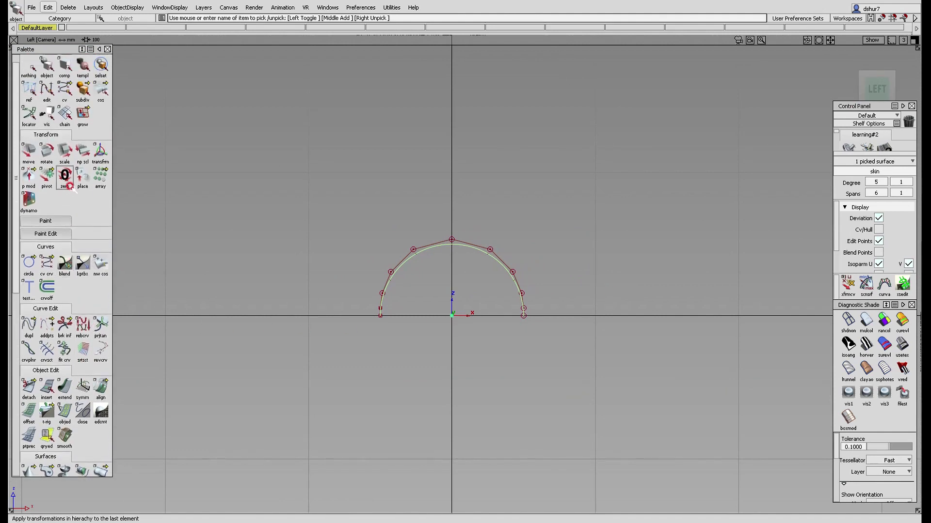
click(83, 154)
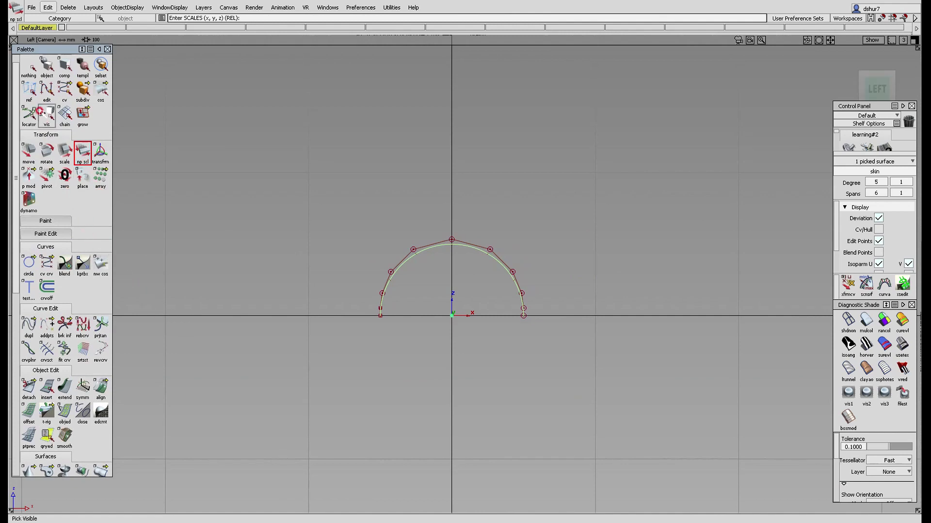
click(47, 7)
click(53, 68)
click(47, 7)
click(54, 68)
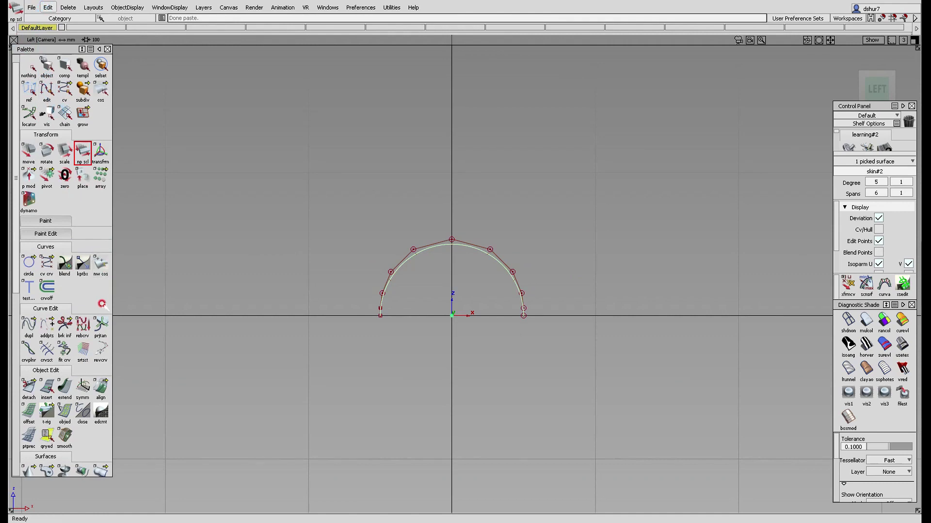
Scale the pasted skin surface up uniformly about the origin to form a larger, concentric outer arch
click(64, 151)
drag(235, 306, 293, 283)
alt+shift+drag(480, 353, 434, 379)
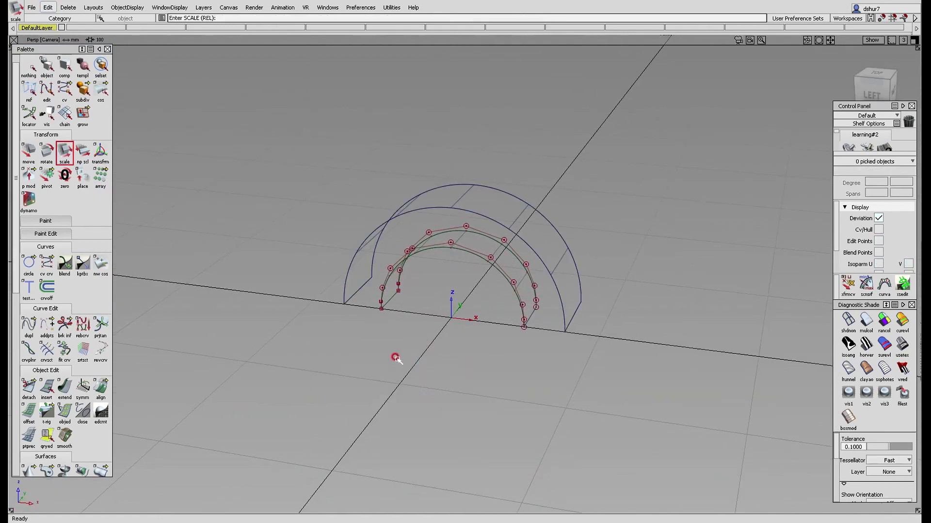
Skin flat surfaces between the straight edges of the inner and outer arches at both feet
scroll(68, 412, down, 2)
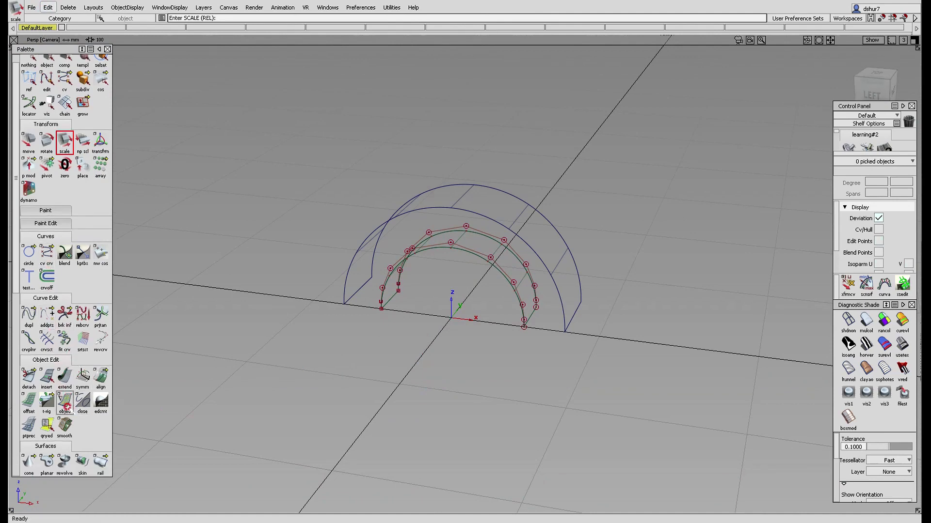
click(74, 439)
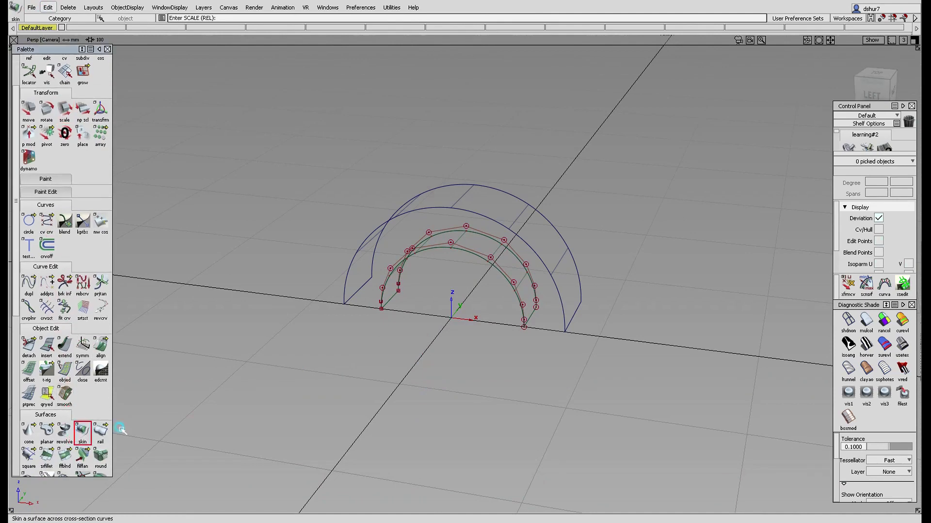
click(377, 298)
click(359, 291)
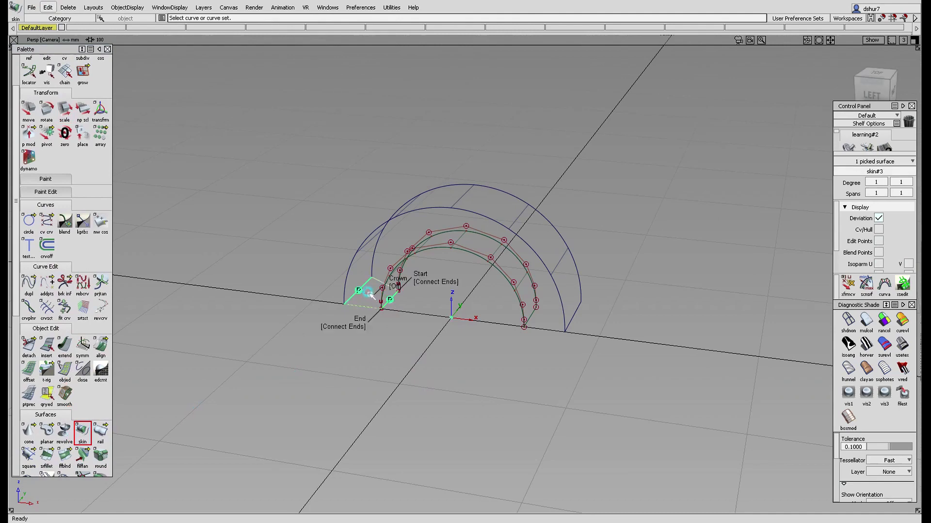
click(534, 317)
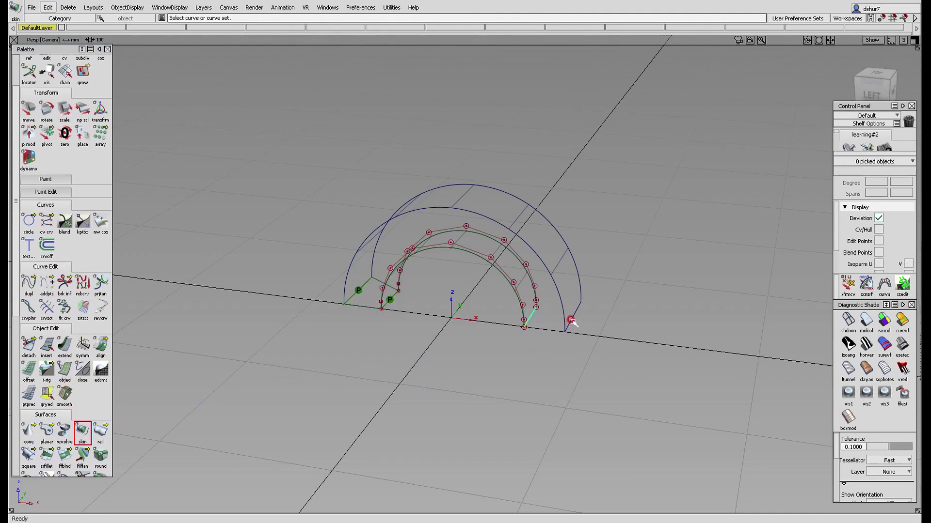
click(571, 318)
Skin the half-ring face between the inner and outer arch edges on the positive Y side
alt+shift+drag(575, 350, 436, 285)
click(438, 268)
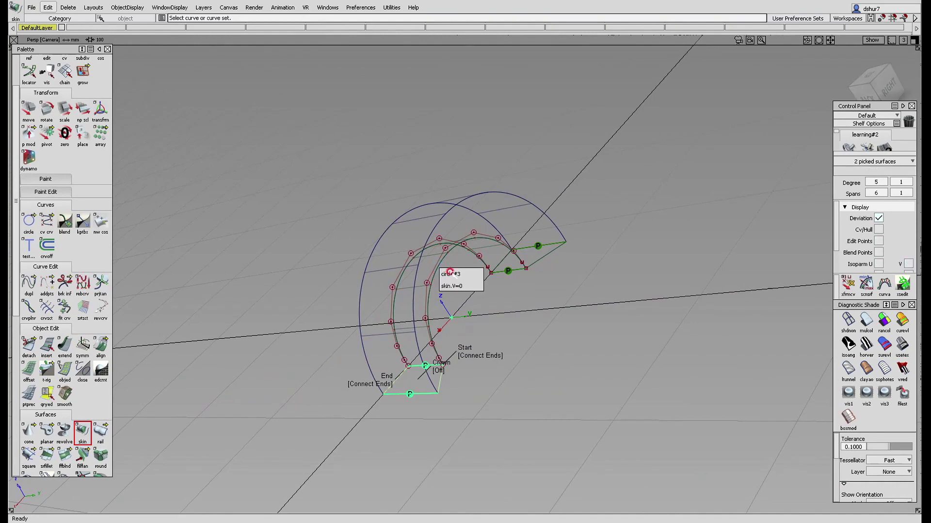
click(455, 284)
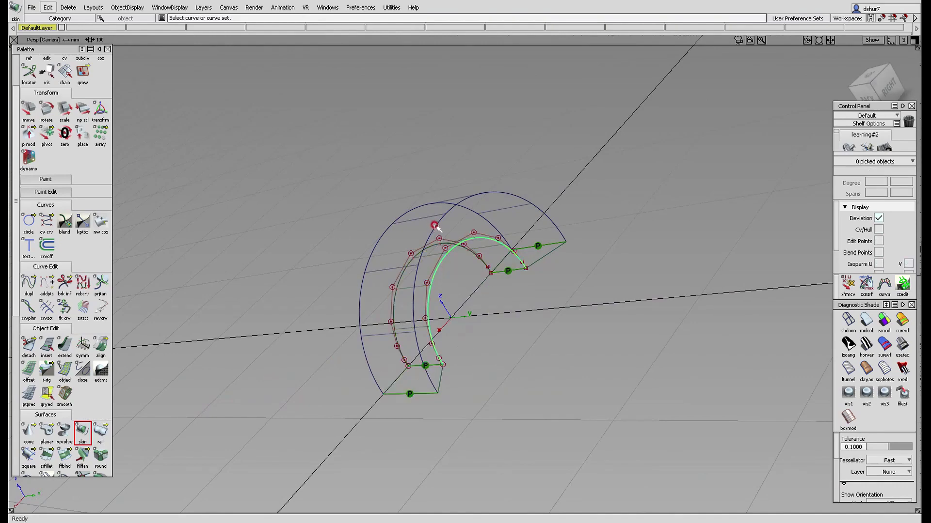
click(435, 226)
Skin the opposite half-ring face between the inner half circle at the origin and the outer arch edge
alt+shift+drag(435, 226, 625, 305)
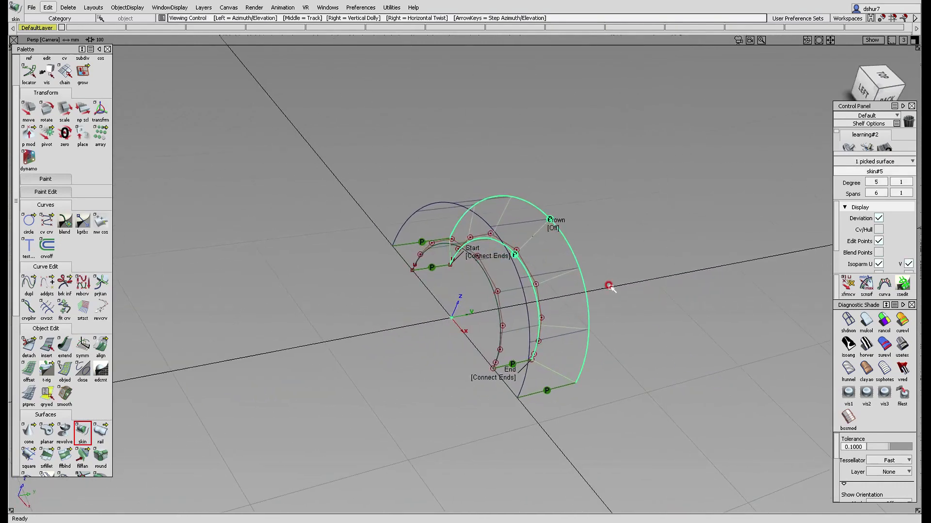
click(437, 262)
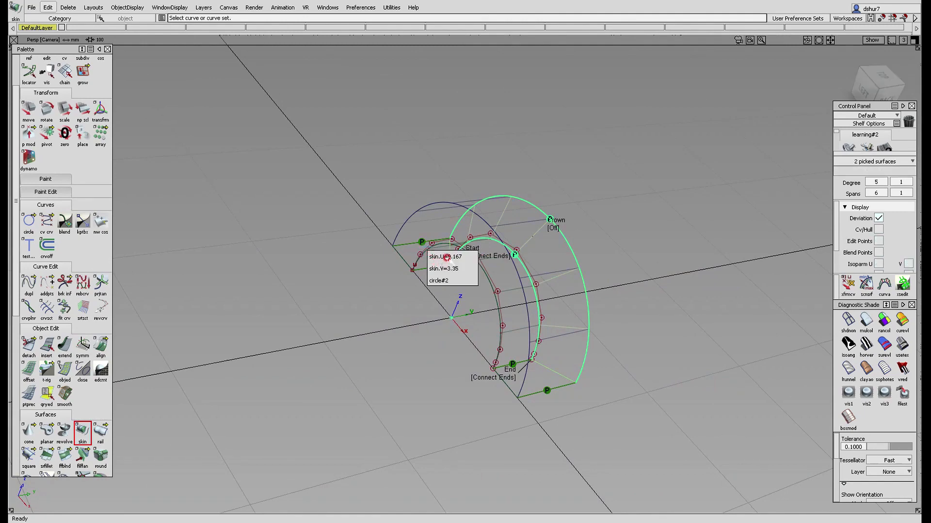
click(447, 257)
click(449, 306)
click(407, 314)
click(484, 270)
click(499, 272)
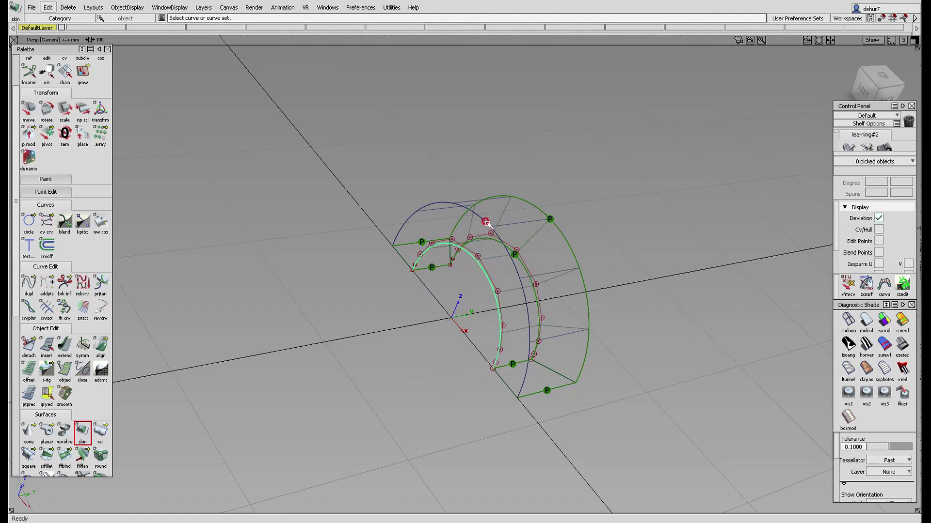
click(486, 223)
Apply diagnostic shading to the closed half-ring arch and view it from the other side
alt+shift+drag(583, 301, 611, 413)
click(884, 322)
mouse_move(614, 349)
alt+shift+mouse_down()
mouse_move(392, 217)
mouse_move(204, 298)
mouse_move(202, 461)
mouse_move(516, 359)
mouse_move(175, 374)
mouse_move(429, 462)
mouse_move(407, 432)
mouse_move(339, 427)
alt+shift+mouse_up()
Limit component picking to curves, pick the two half-circle curves of the arch and make them invisible
click(20, 68)
scroll(30, 72, up, 2)
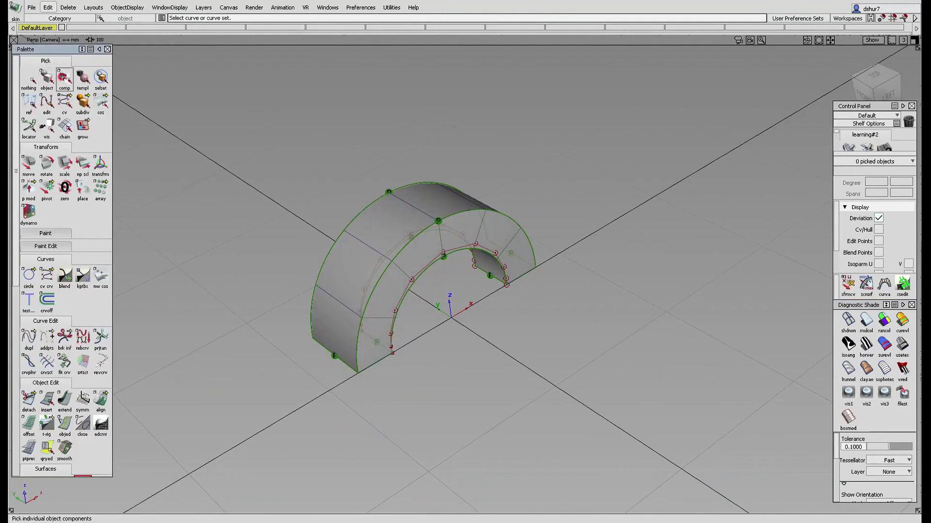
double_click(65, 77)
click(505, 123)
click(516, 275)
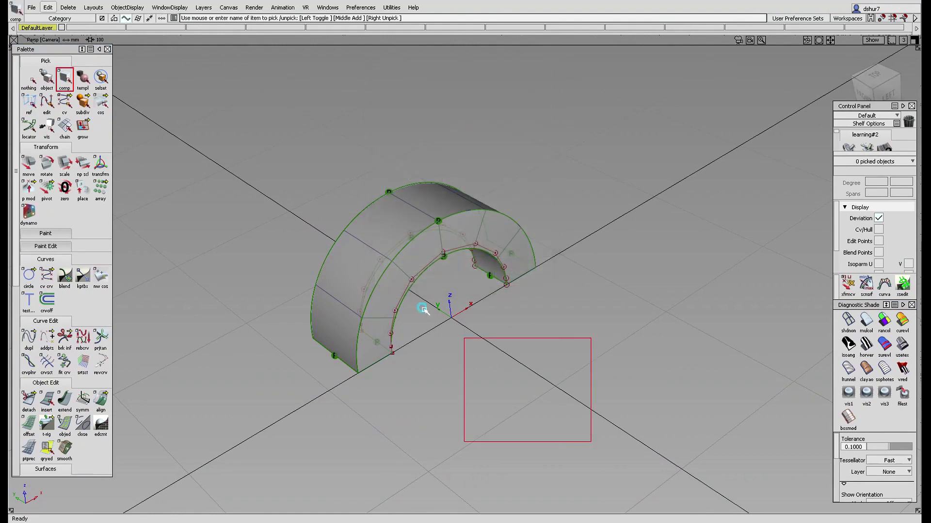
click(119, 7)
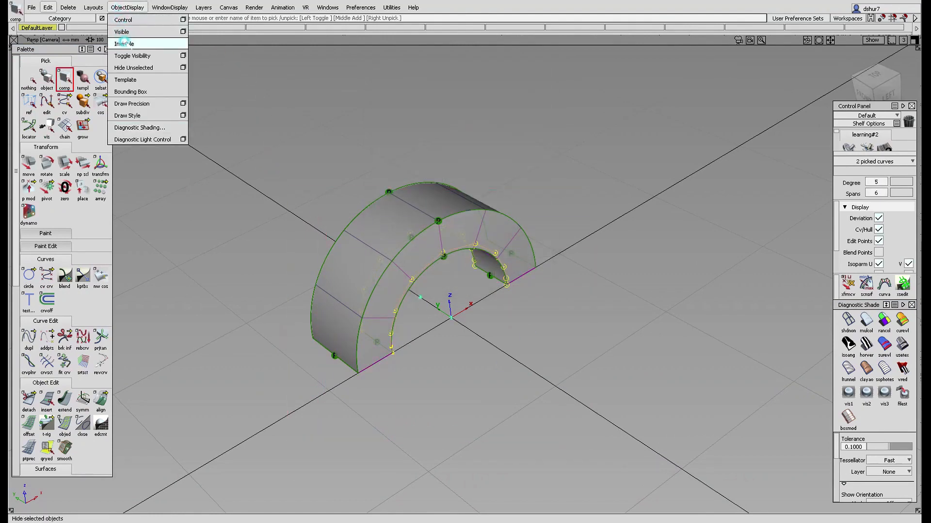
click(124, 44)
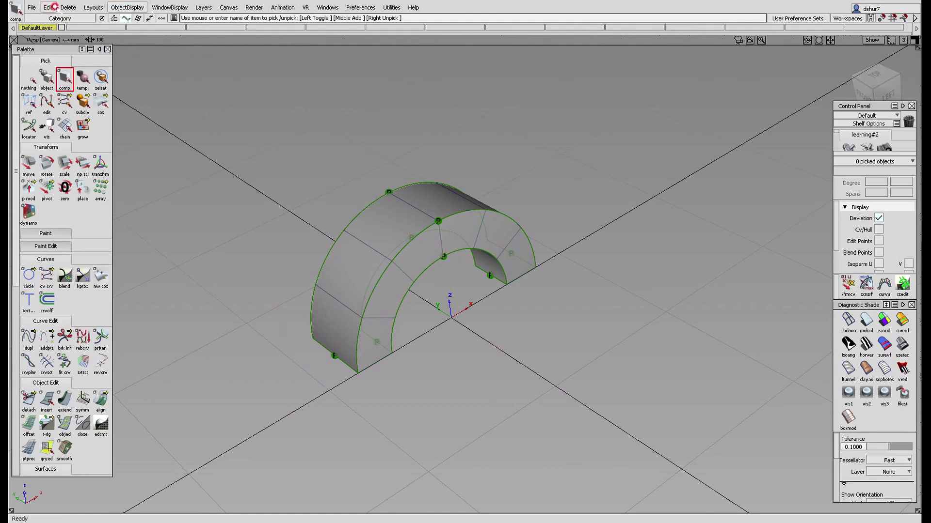
Pick all six arch surfaces and delete their construction history
click(68, 7)
click(97, 49)
ctrl+shift+drag(301, 179, 300, 216)
drag(228, 102, 612, 421)
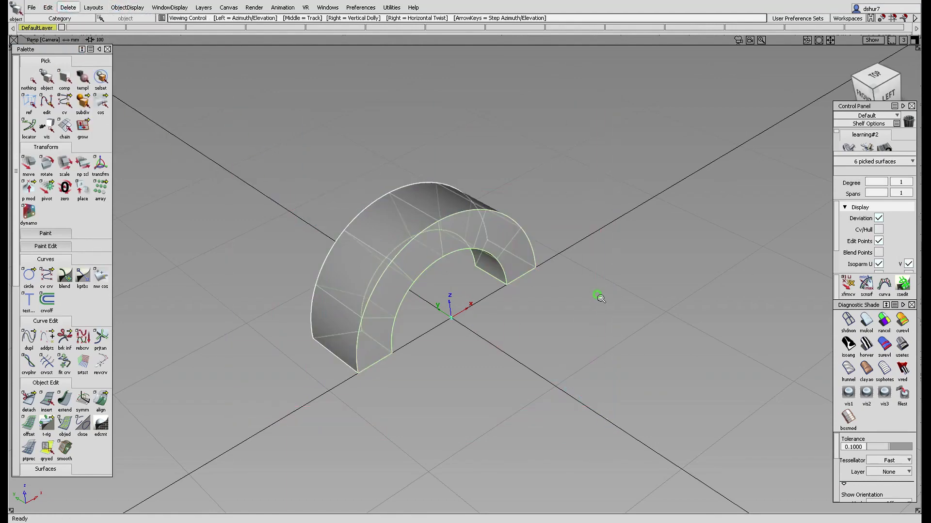
alt+shift+right_drag(599, 298, 498, 301)
click(68, 8)
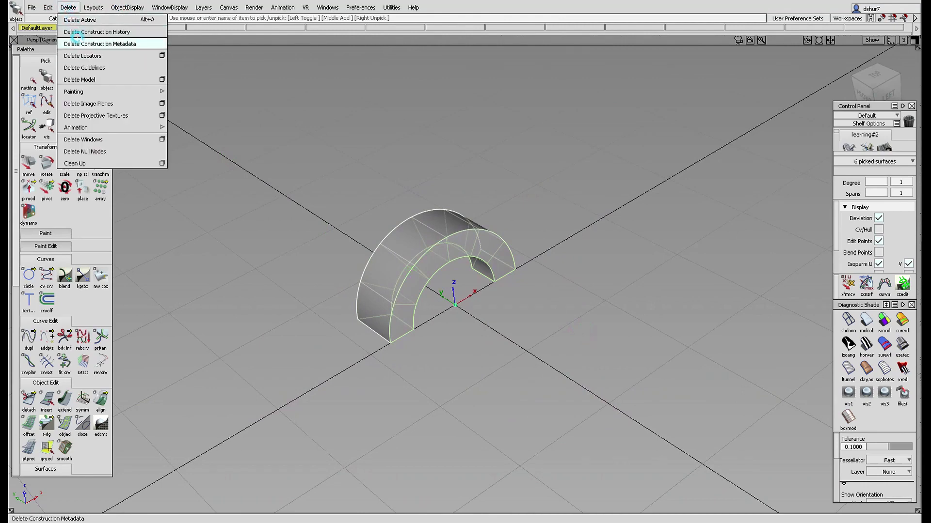
click(81, 32)
Start a Rapid Prototype export of the picked surfaces as binary STL, stitching them with a tolerance of 0.0100
click(412, 275)
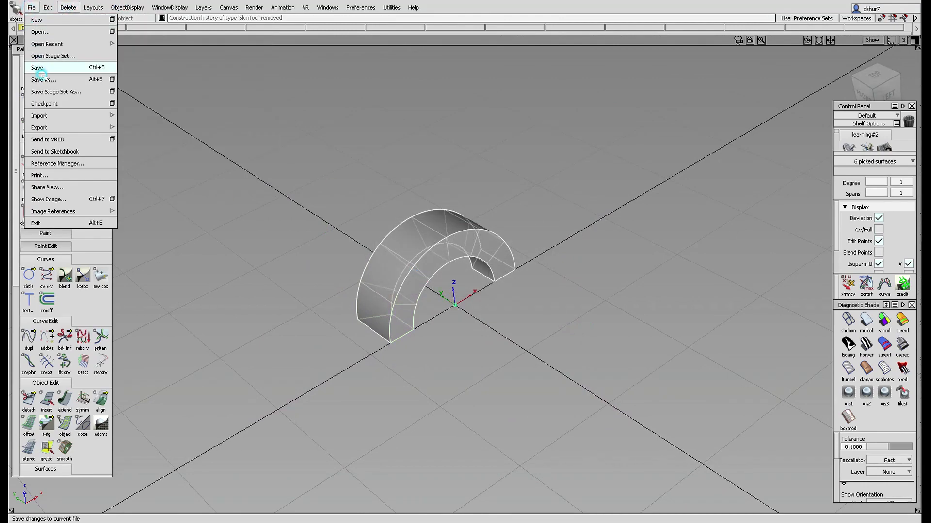
mouse_move(85, 127)
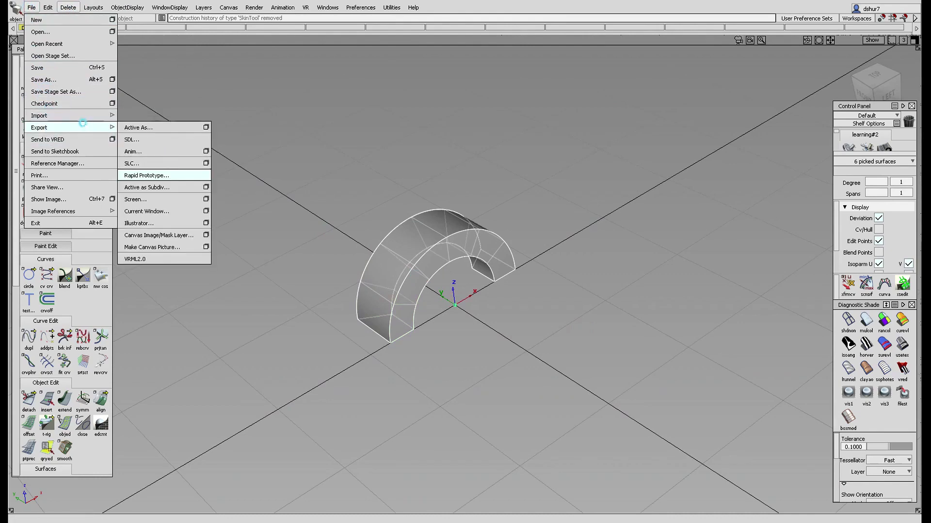
click(179, 173)
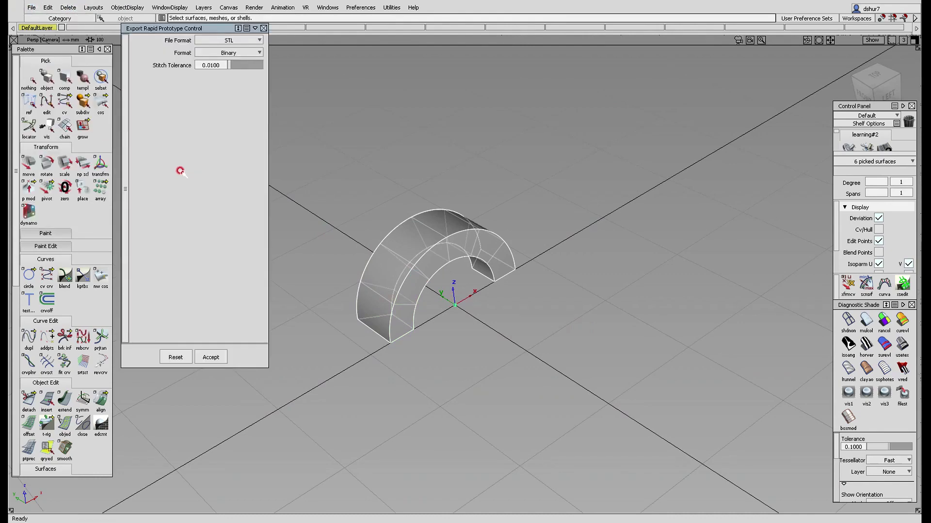
click(211, 358)
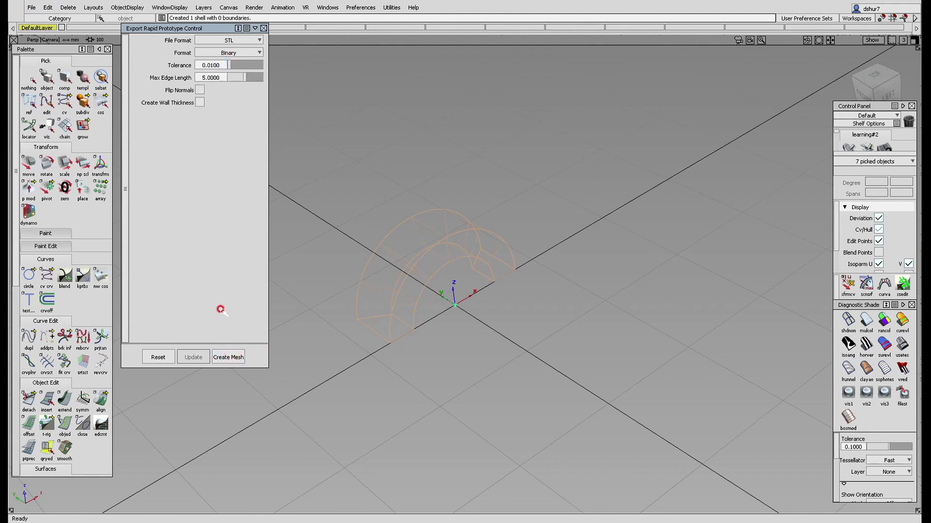
Create the arch mesh with tolerance 0.0100 and maximum edge length 5.0000, and export it as an STL file
click(228, 358)
alt+shift+right_drag(444, 307, 481, 224)
alt+shift+middle_drag(446, 237, 460, 251)
mouse_move(460, 251)
alt+shift+mouse_down()
mouse_move(509, 258)
mouse_move(478, 249)
mouse_move(465, 201)
mouse_move(534, 276)
alt+shift+mouse_up()
mouse_move(534, 276)
alt+shift+middle_down()
mouse_move(500, 261)
mouse_move(517, 272)
mouse_move(529, 264)
alt+shift+middle_up()
click(237, 357)
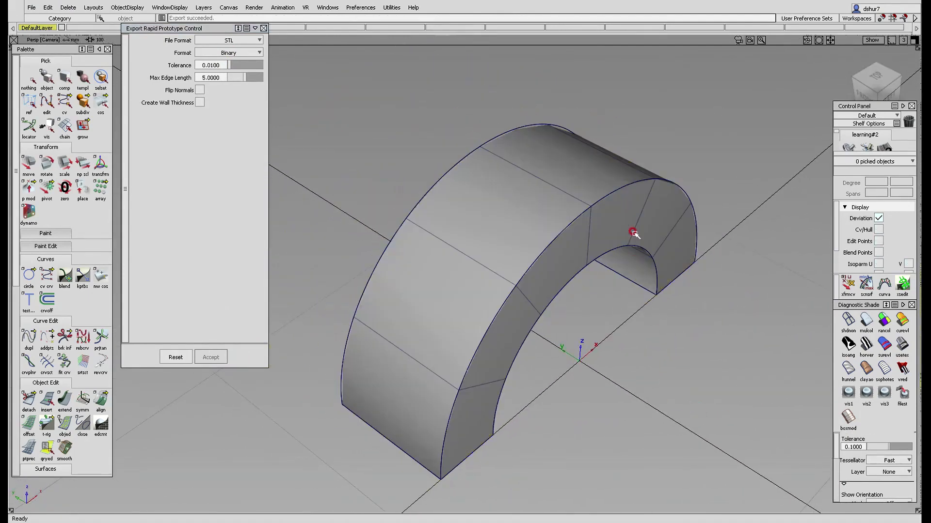
click(341, 148)
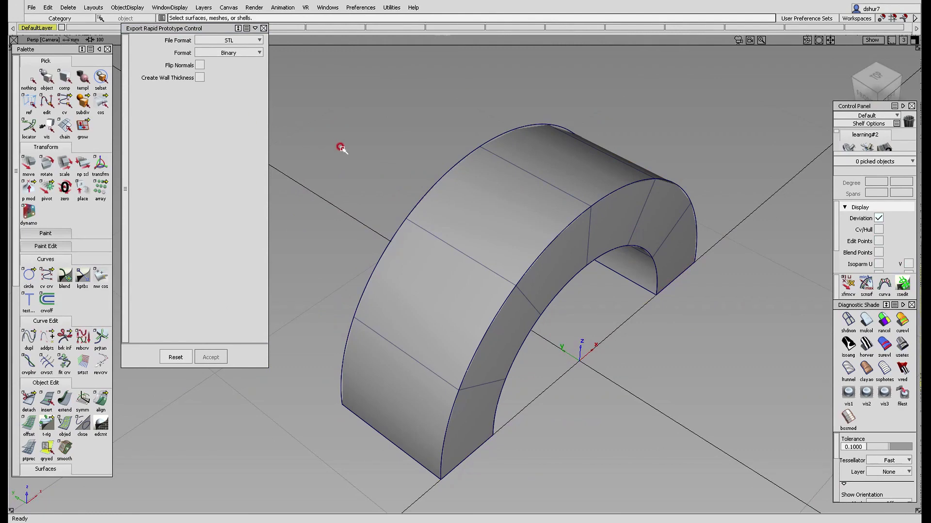
mouse_move(581, 202)
alt+shift+right_down()
mouse_move(552, 251)
mouse_move(561, 253)
alt+shift+right_up()
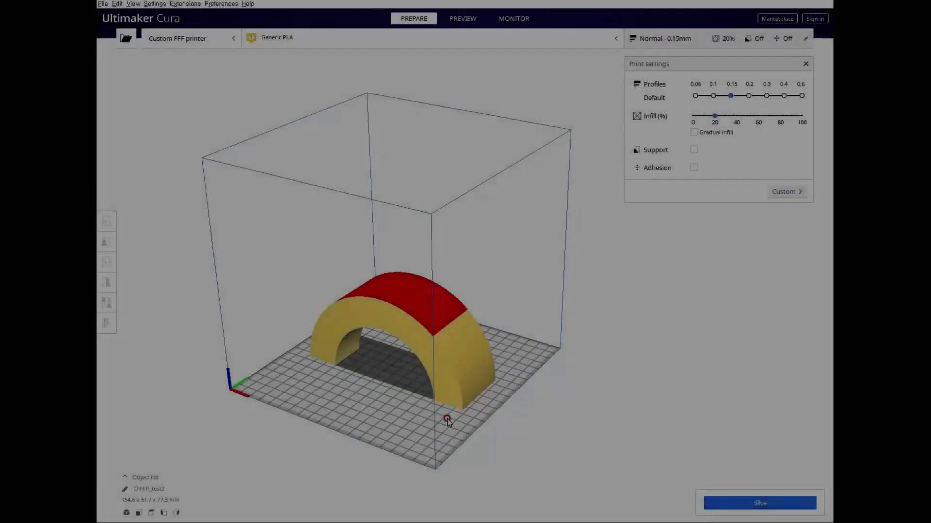
In Ultimaker Cura, enable support and adhesion for the CFFFP_test2 arch and slice it
mouse_move(446, 420)
right_down()
mouse_move(457, 401)
mouse_move(499, 401)
mouse_move(422, 403)
mouse_move(419, 353)
mouse_move(427, 406)
mouse_move(586, 405)
mouse_move(458, 418)
mouse_move(405, 404)
right_up()
click(418, 350)
scroll(499, 412, up, 5)
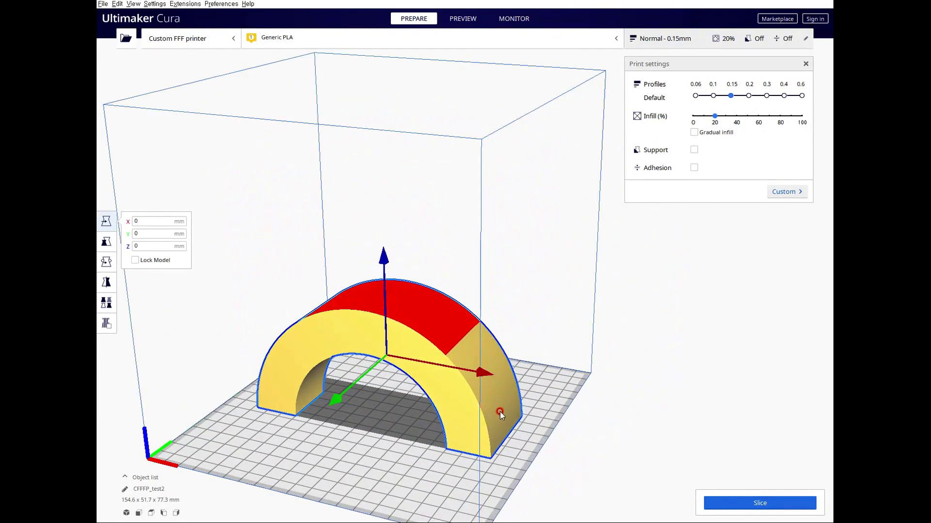
middle_drag(493, 401, 498, 313)
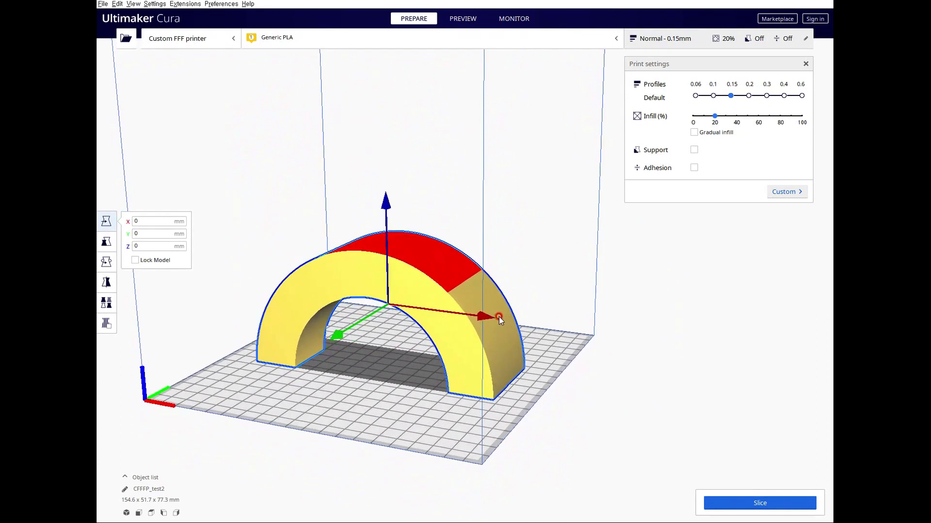
click(695, 151)
click(695, 169)
click(720, 499)
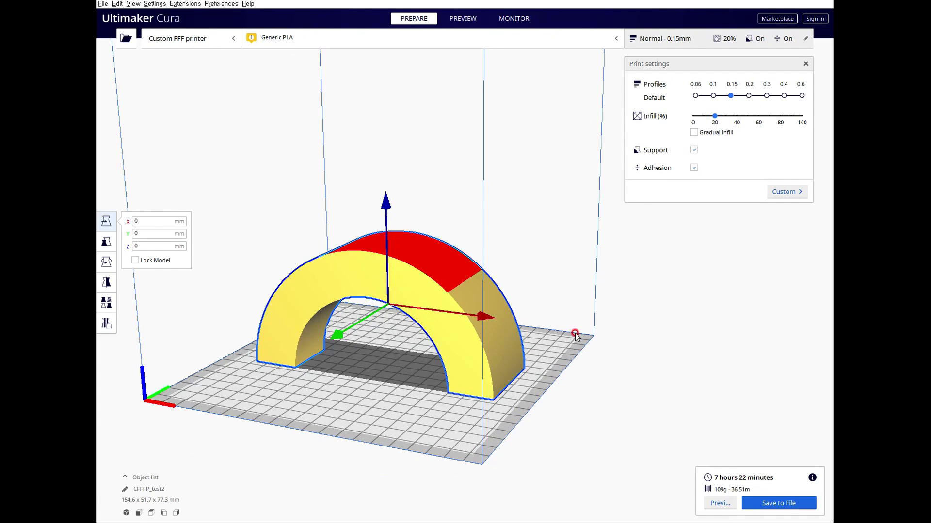
Open the layer preview of the sliced arch and examine the supports under it and the brim around its base
click(458, 18)
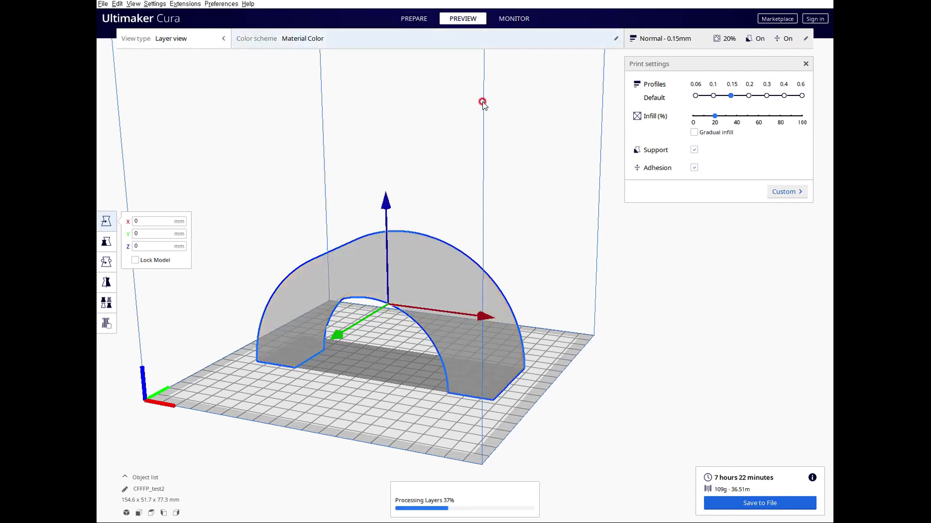
click(205, 376)
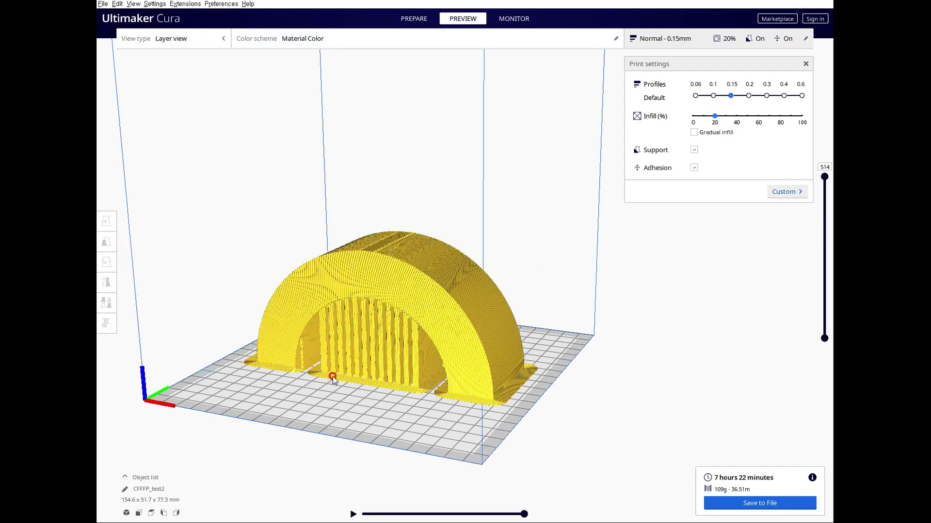
scroll(365, 415, up, 5)
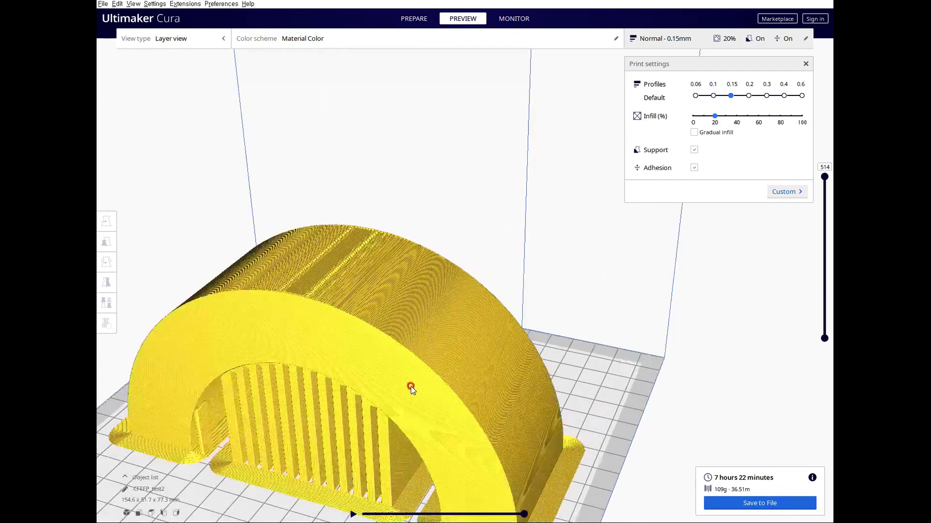
right_drag(414, 373, 825, 415)
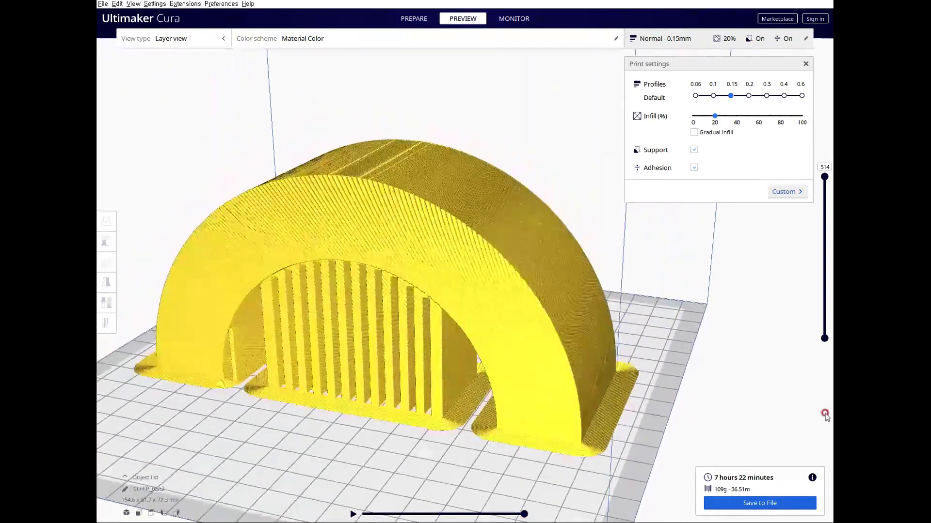
Lower the preview to layer 419 to examine the infill inside the arch, and restore it to layer 514
click(824, 166)
drag(825, 178, 824, 207)
right_drag(696, 253, 669, 308)
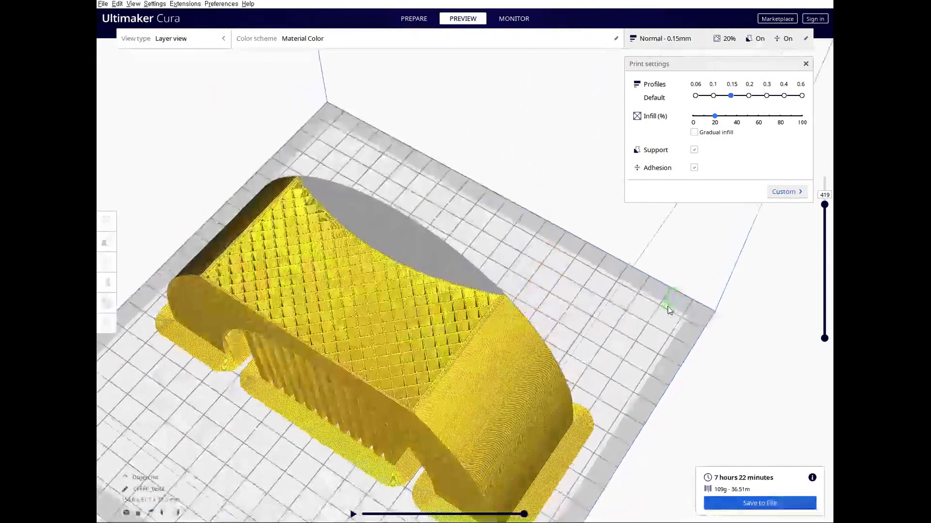
right_drag(586, 312, 722, 247)
drag(825, 208, 825, 177)
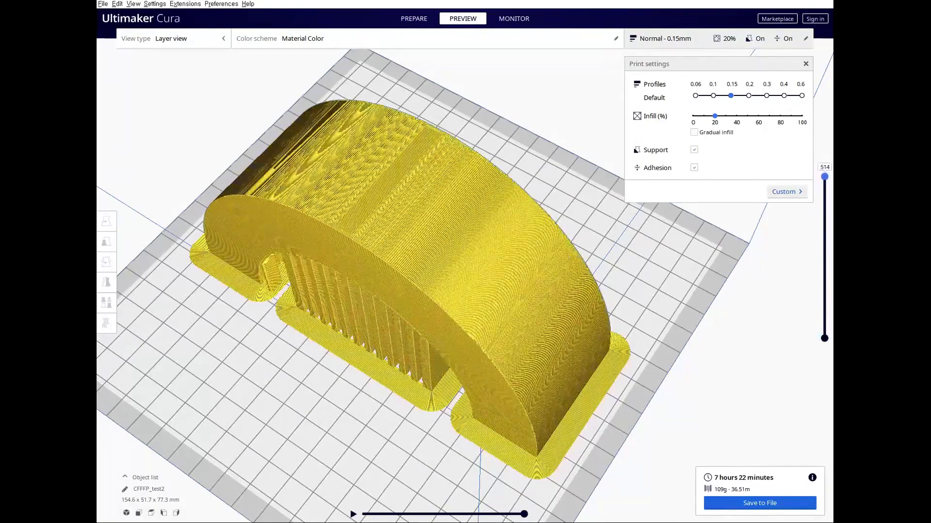
right_drag(661, 319, 690, 266)
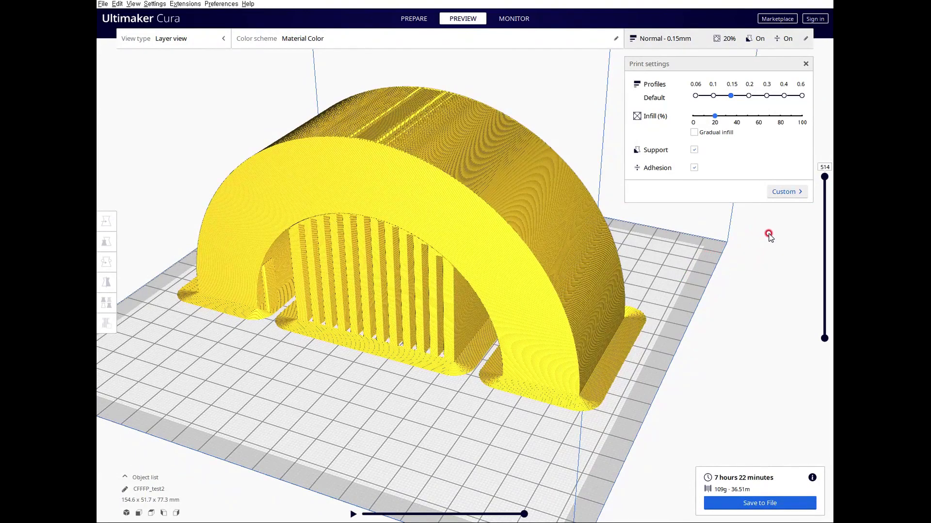
Switch to custom print settings and set the Quality layer height to 0.2 mm
click(784, 192)
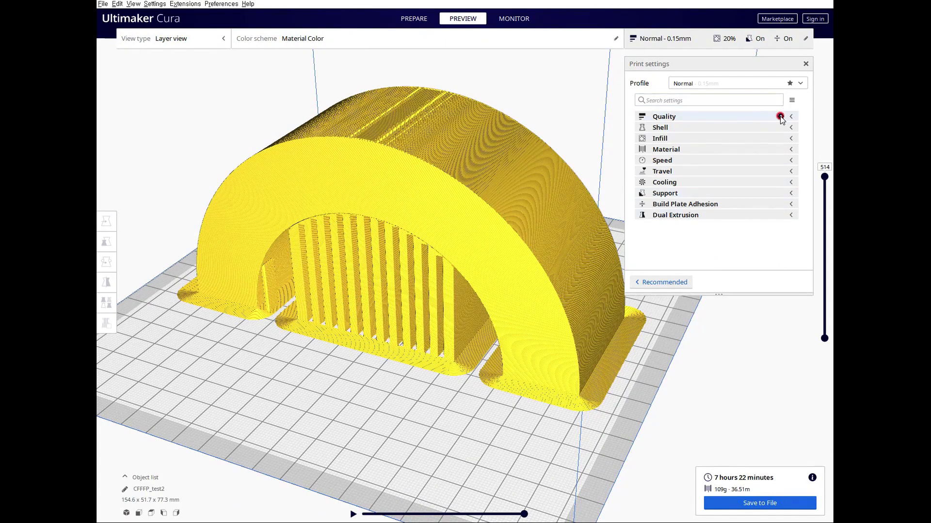
click(791, 117)
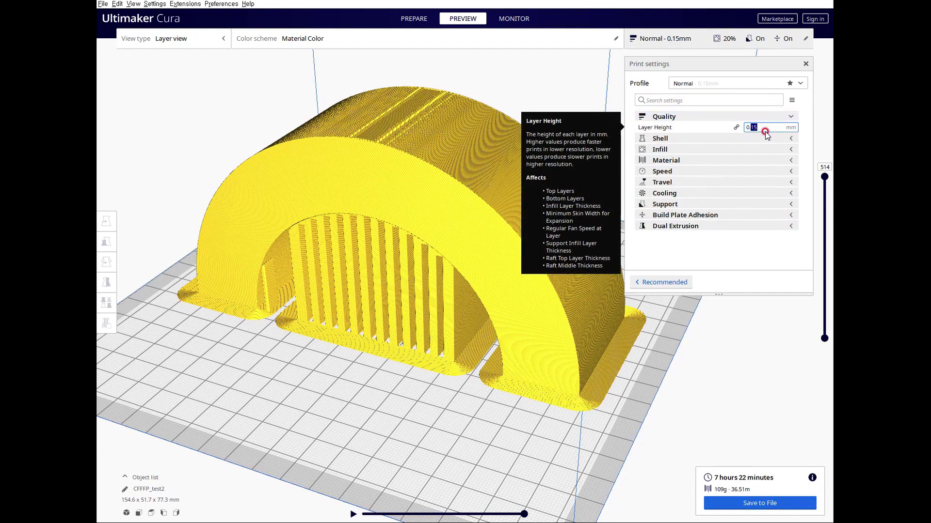
text(2)
click(742, 254)
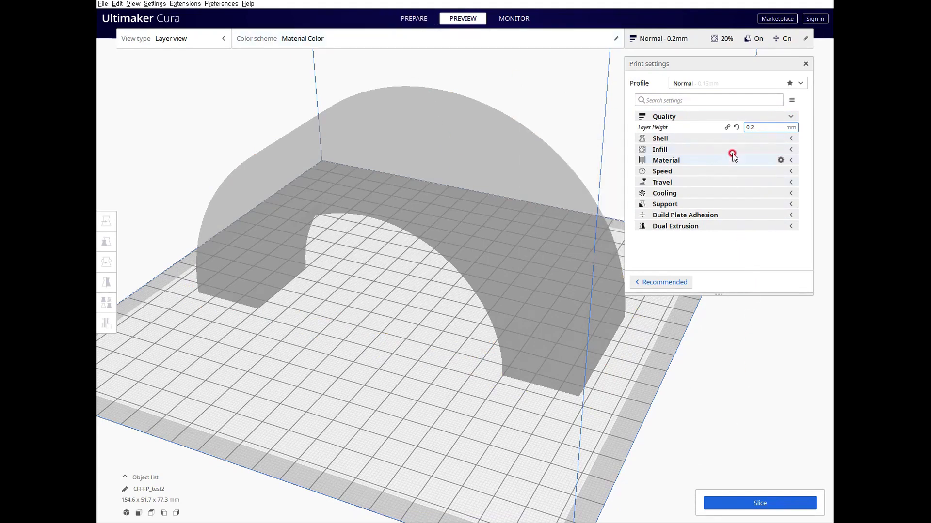
Expand the Shell settings, enlarge the print settings area and set the wall thickness to 2 mm
click(790, 139)
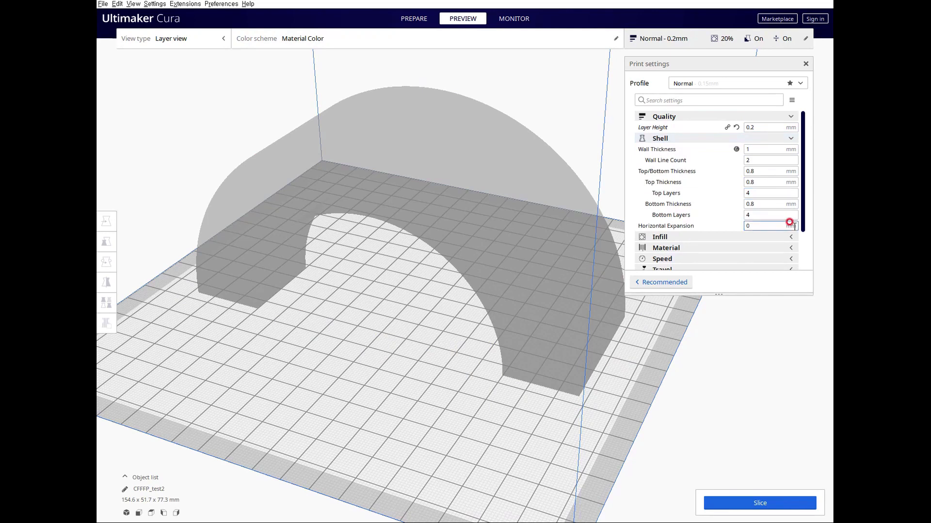
drag(760, 293, 769, 487)
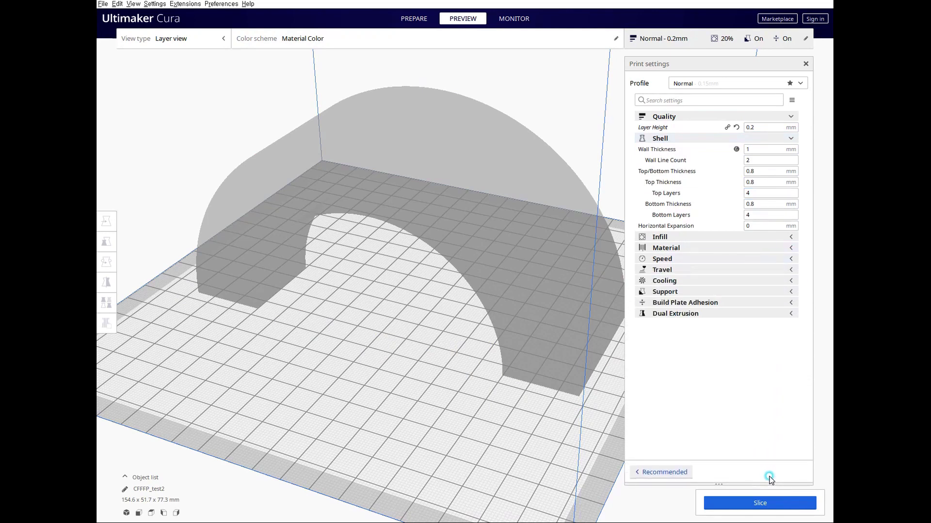
drag(762, 149, 733, 153)
text(2)
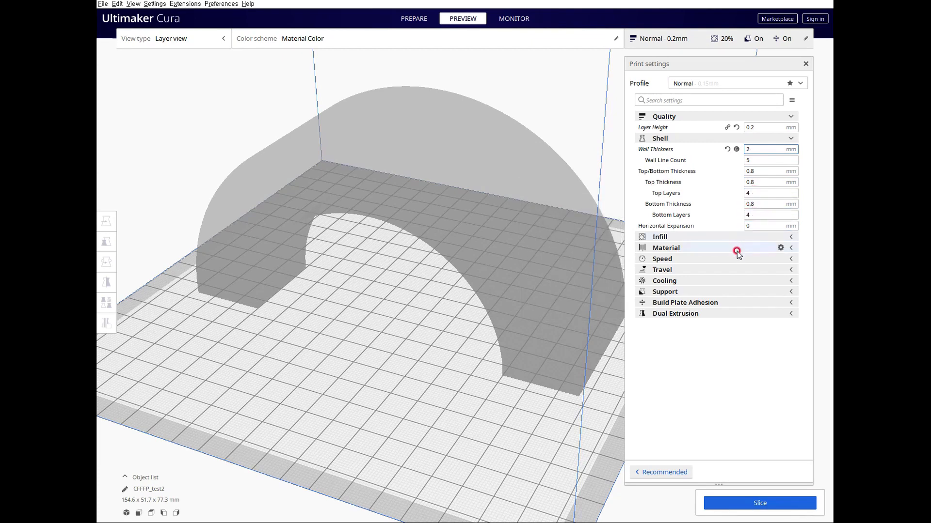
Expand the Infill settings, set the infill density to 30% and slice the arch again
click(793, 238)
mouse_move(763, 262)
double_click(766, 251)
text(3)
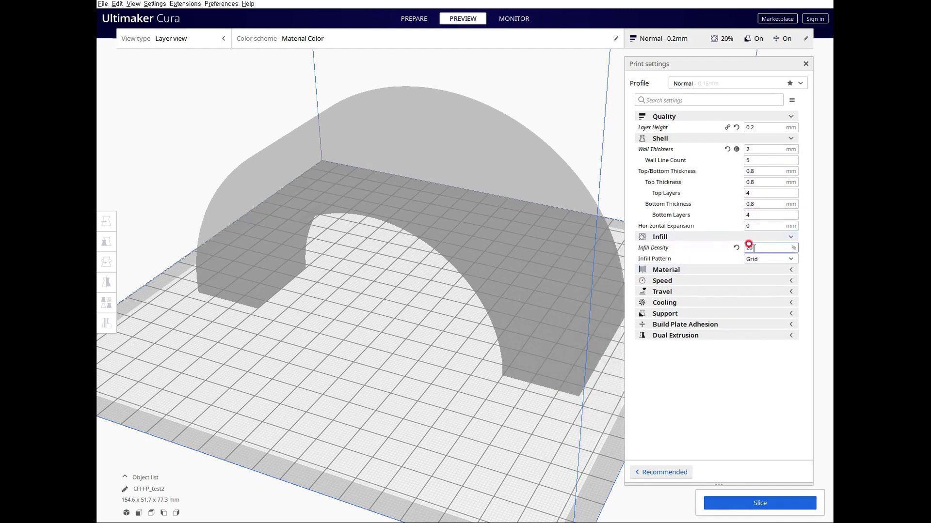
text(0)
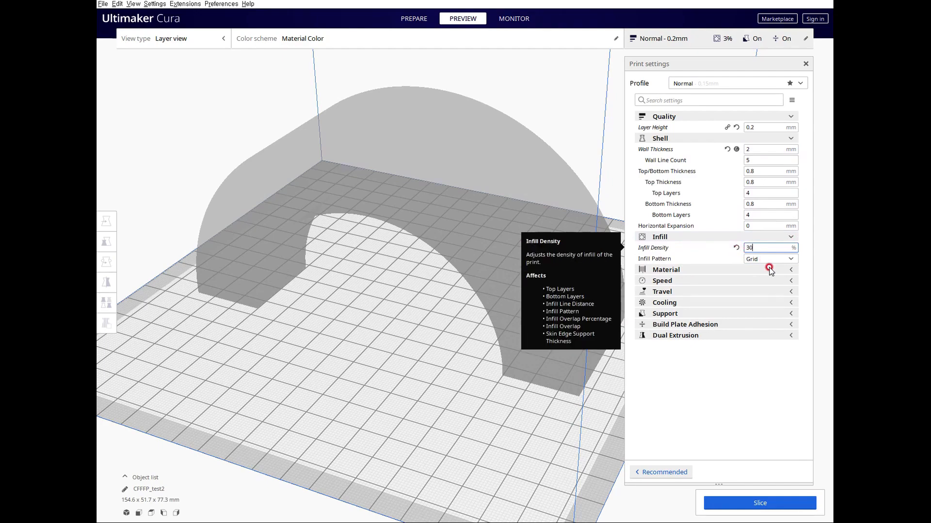
click(758, 504)
Lower the layer preview to layer 363 to examine the infill near the top of the arch
right_drag(426, 315, 421, 344)
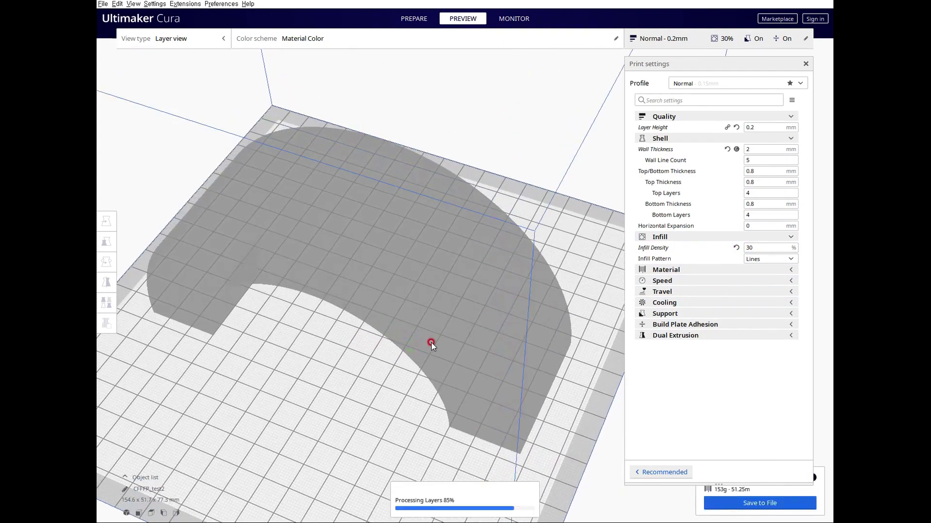
click(769, 222)
click(812, 179)
mouse_move(825, 178)
mouse_down()
mouse_move(826, 224)
mouse_move(831, 177)
mouse_move(825, 187)
mouse_up()
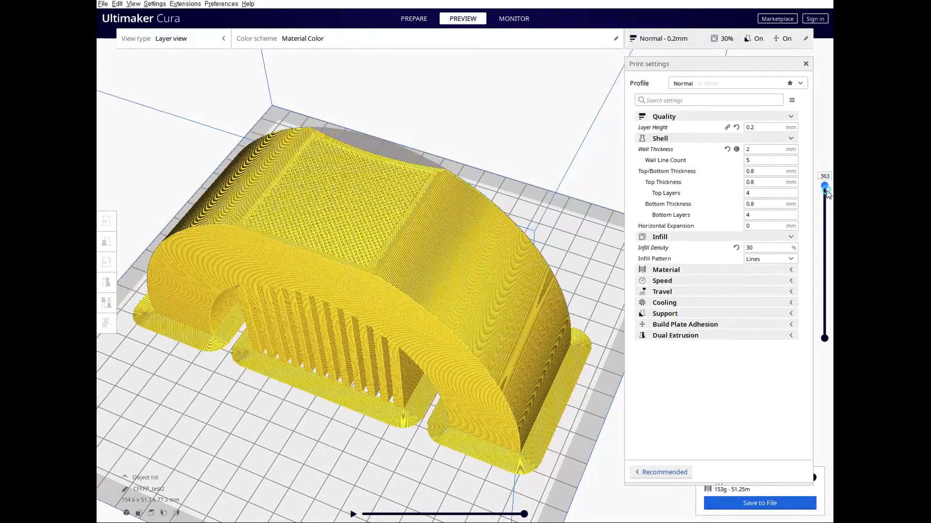
Set the infill density to 10%, slice the arch and lower the preview to layer 163
click(747, 248)
text(10)
click(761, 501)
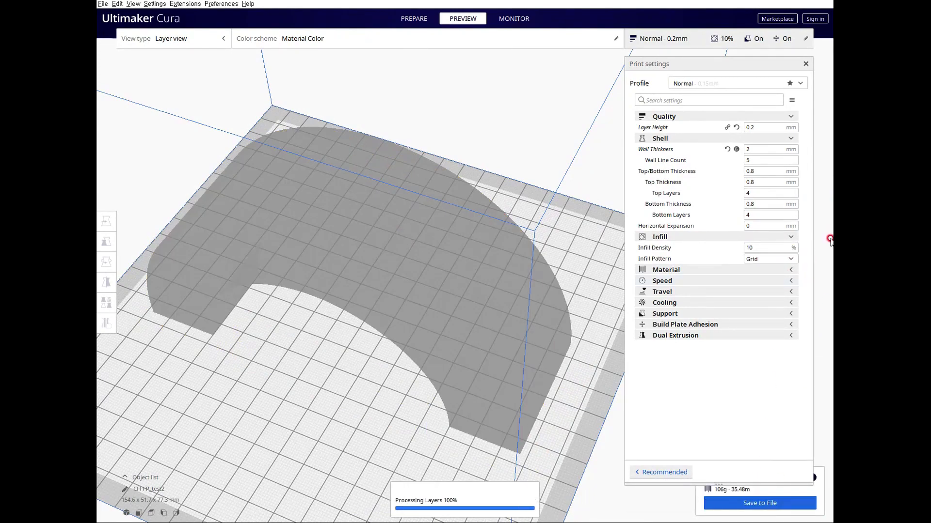
drag(826, 191, 829, 266)
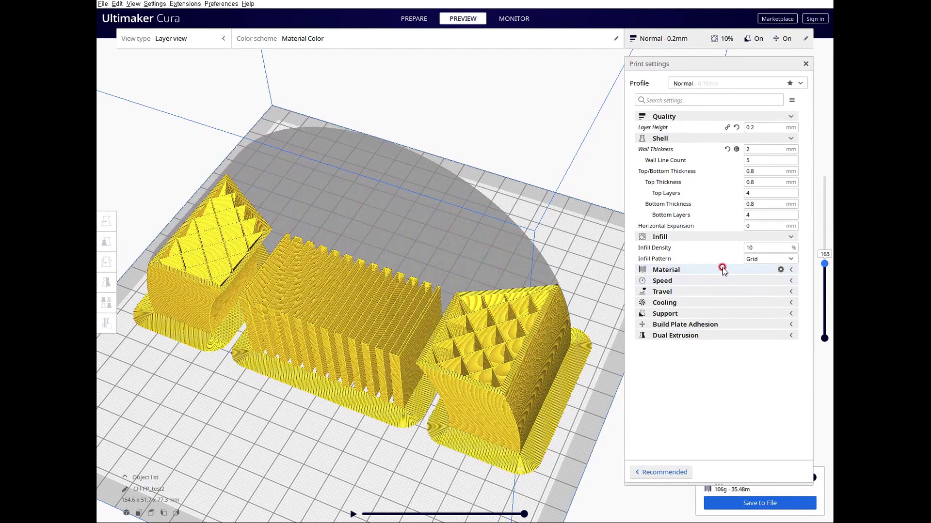
Change the infill pattern to Cubic, slice again and raise the preview to layer 273 to inspect the infill
click(791, 259)
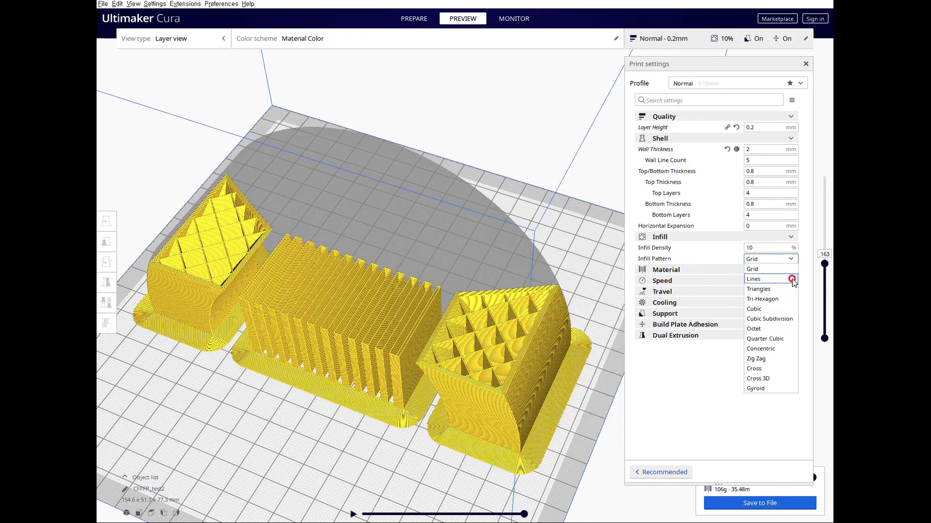
click(777, 308)
click(776, 502)
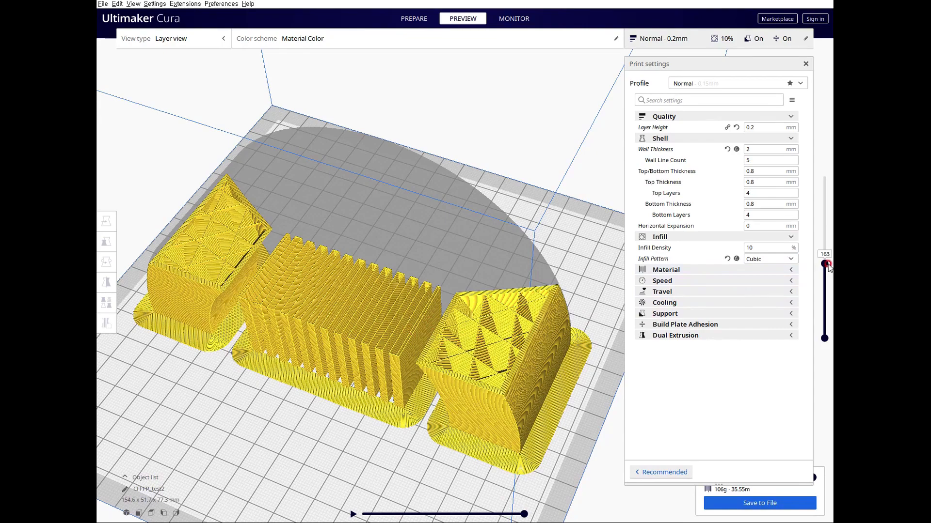
drag(823, 263, 824, 221)
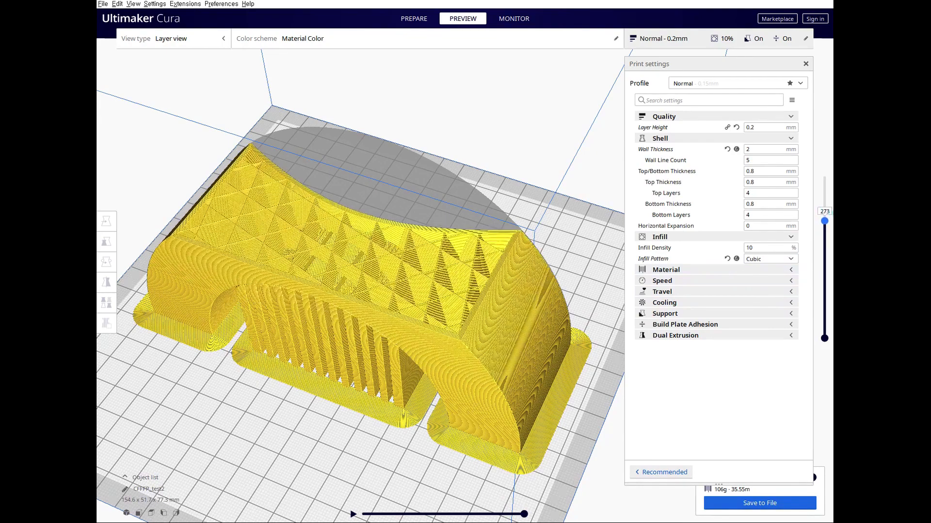
right_drag(551, 397, 531, 419)
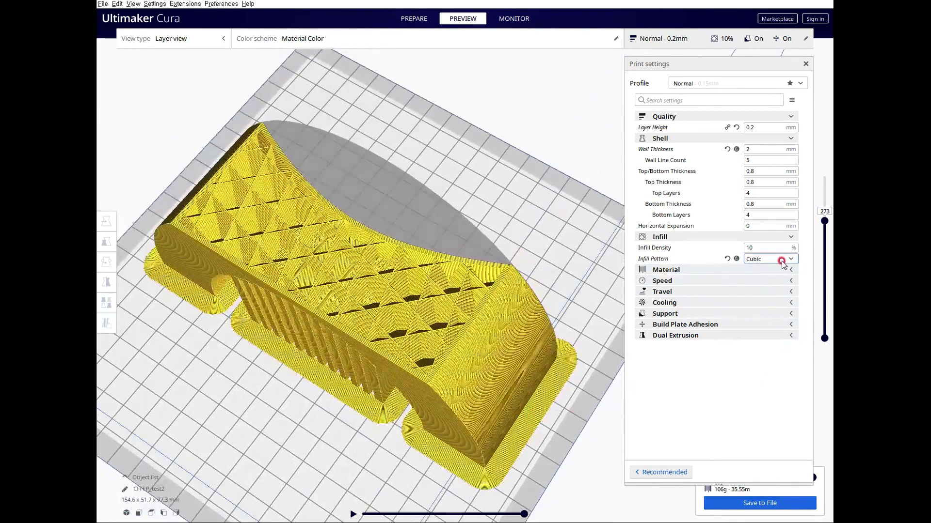
Switch the infill pattern to Octet and re-slice the arch
click(781, 259)
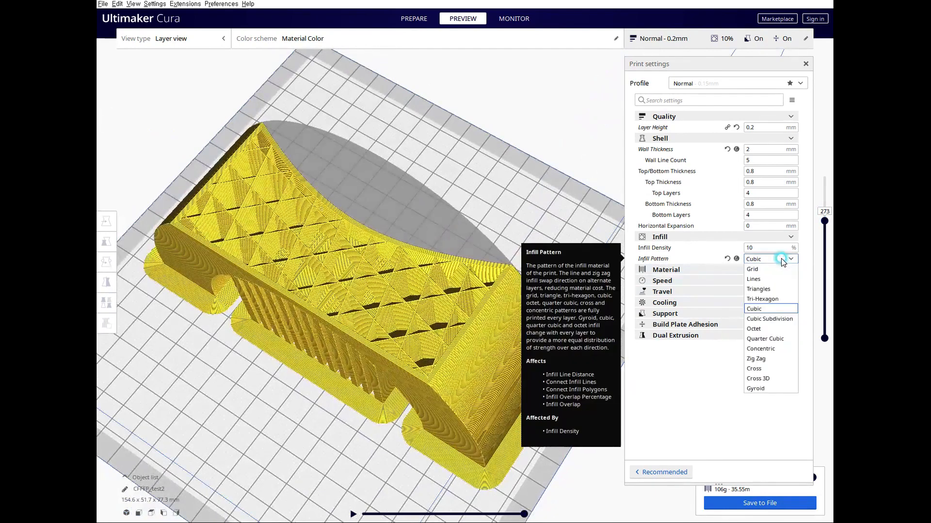
click(778, 328)
click(760, 503)
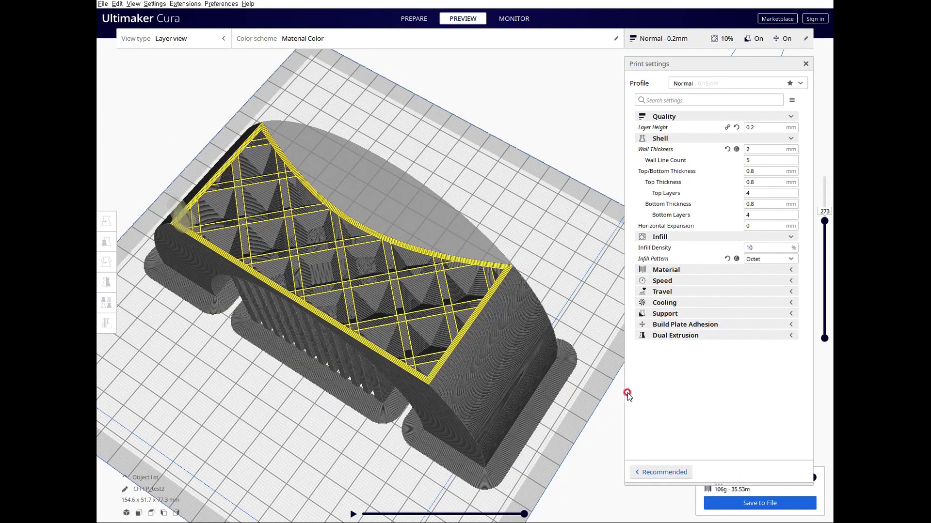
Switch the infill pattern to Concentric, re-slice and examine the nested infill lines inside the arch
click(772, 256)
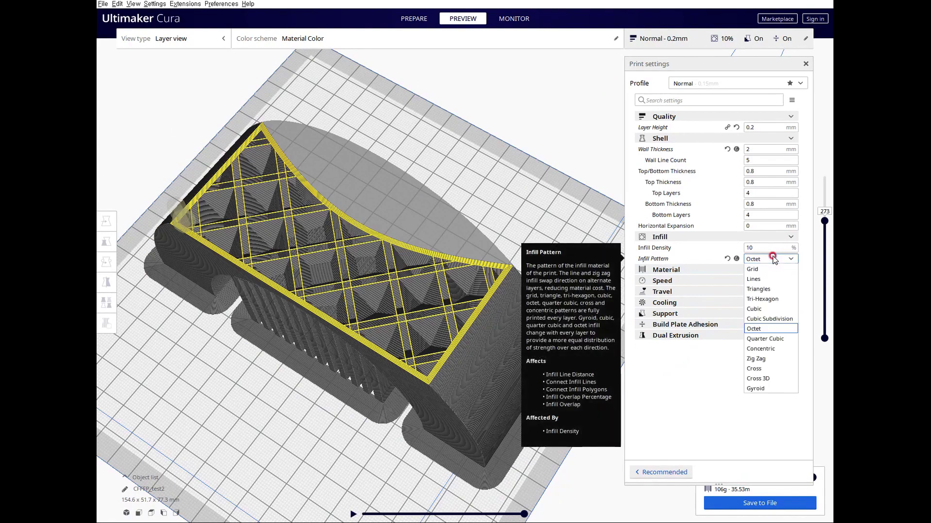
click(775, 349)
click(770, 500)
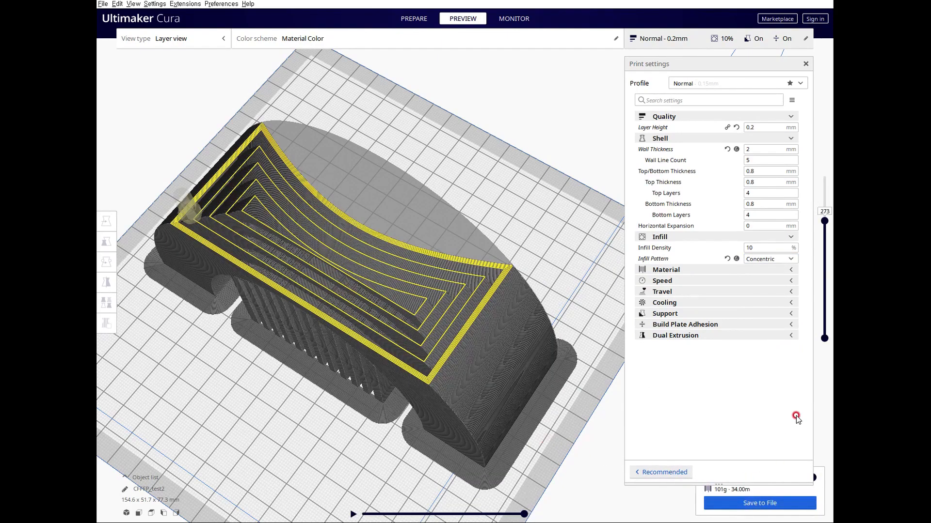
mouse_move(589, 415)
right_down()
mouse_move(552, 391)
mouse_move(482, 441)
mouse_move(485, 465)
mouse_move(305, 434)
mouse_move(276, 401)
mouse_move(473, 303)
mouse_move(337, 383)
mouse_move(461, 383)
right_up()
Switch the infill pattern to Zig Zag, re-slice and inspect the cut layer from above
click(763, 259)
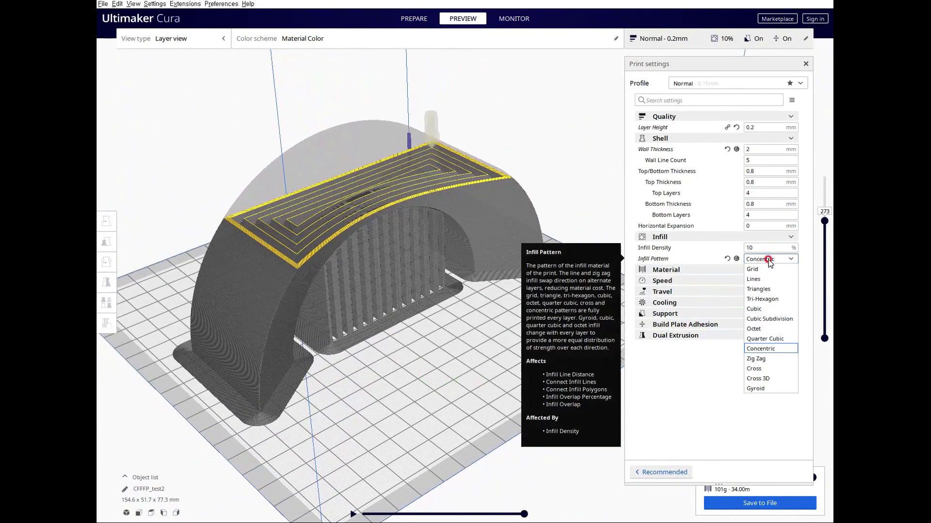
click(778, 359)
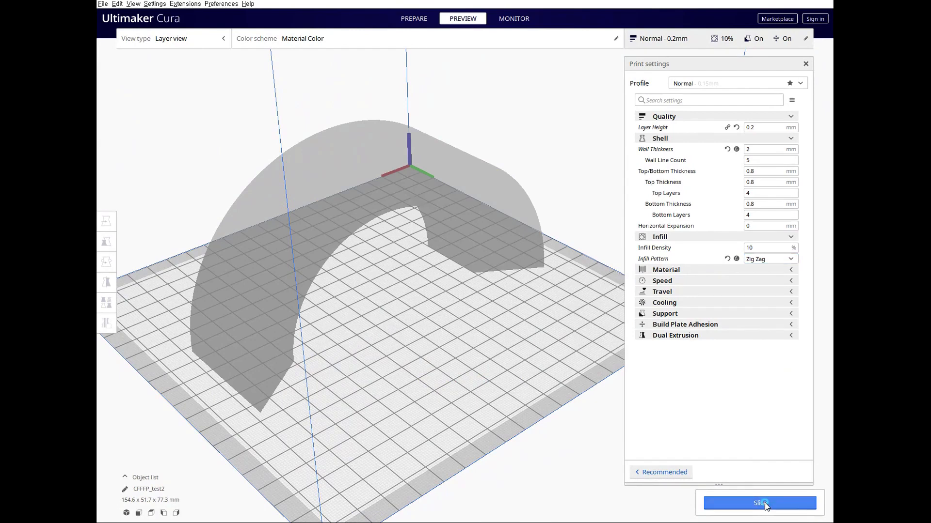
click(764, 504)
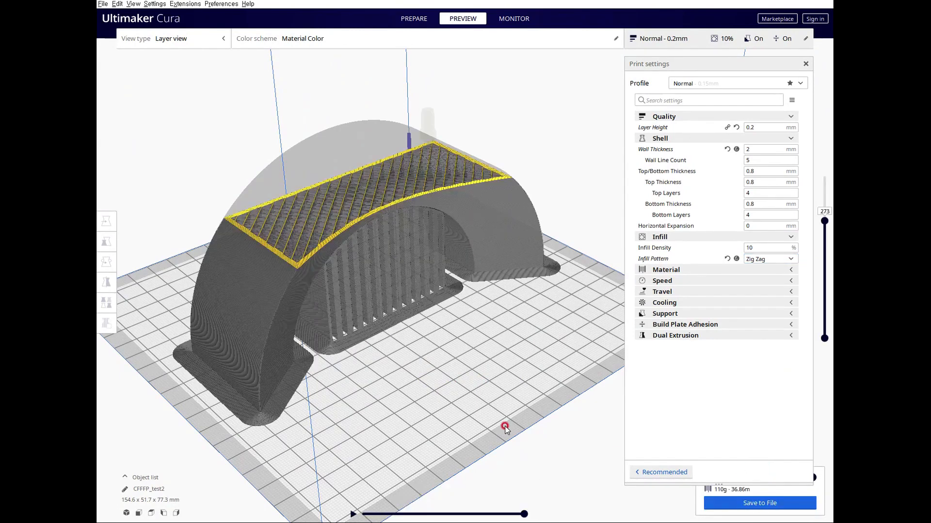
right_drag(474, 365, 459, 333)
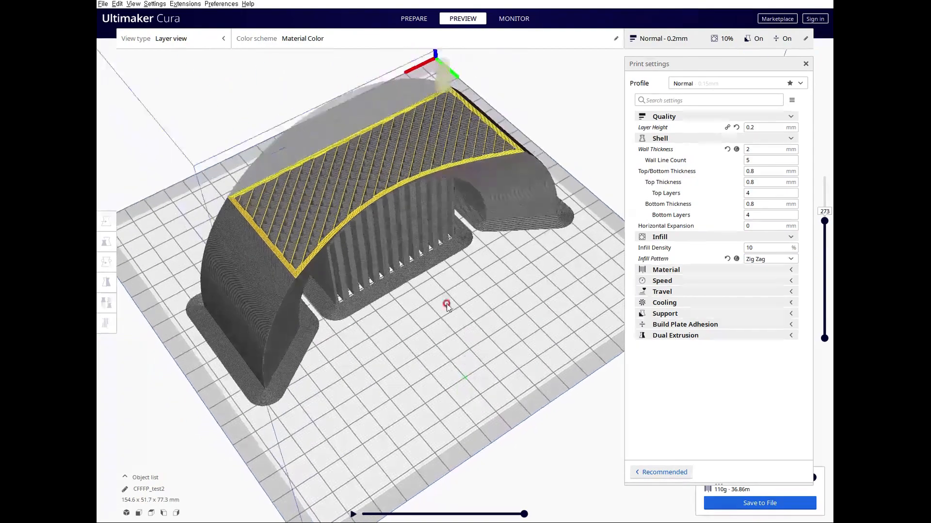
right_drag(442, 294, 486, 339)
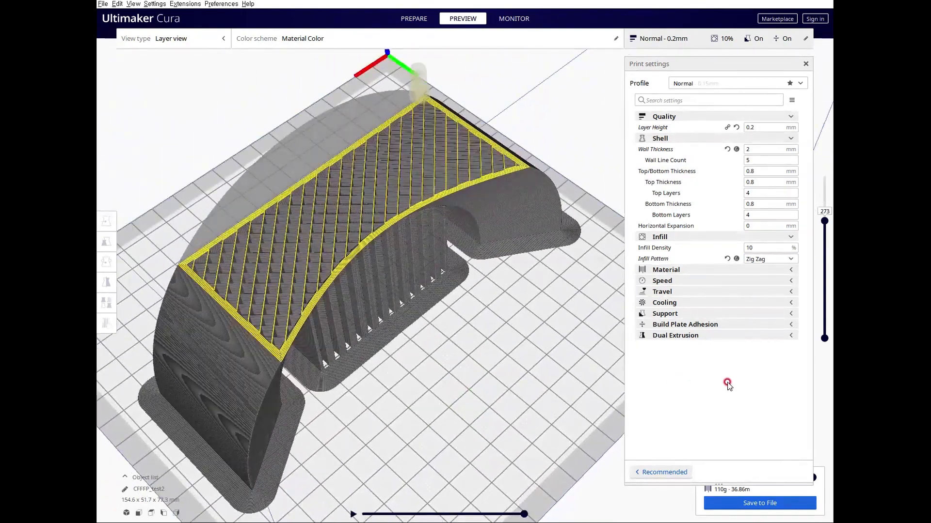
Switch the infill pattern to Cross, re-slice and inspect the infill inside the arch
click(761, 259)
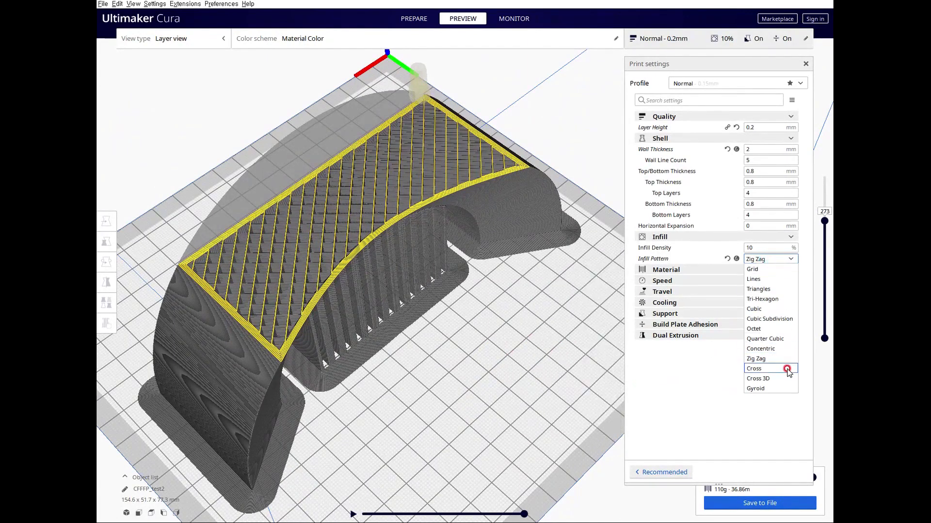
click(756, 368)
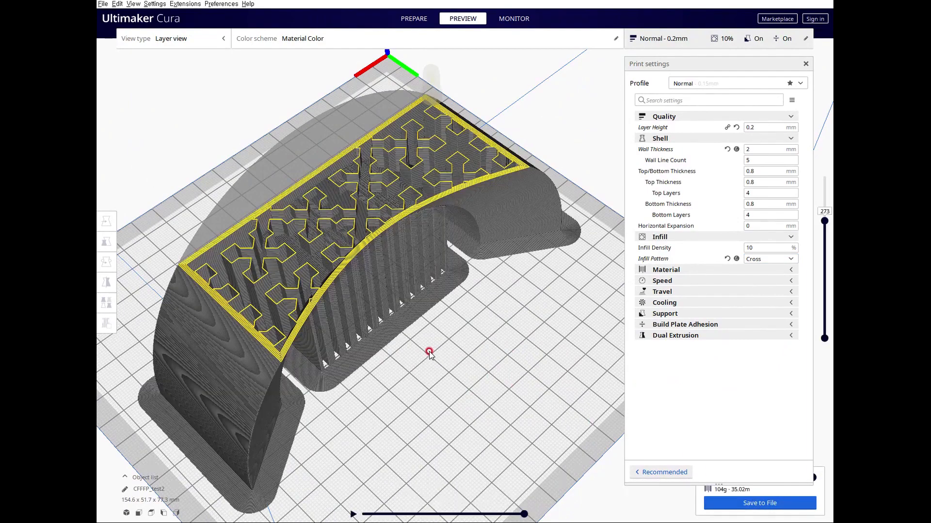
mouse_move(455, 354)
right_down()
mouse_move(459, 378)
mouse_move(456, 369)
right_up()
Switch the infill pattern to Gyroid, re-slice and look closely at the wavy infill
click(756, 259)
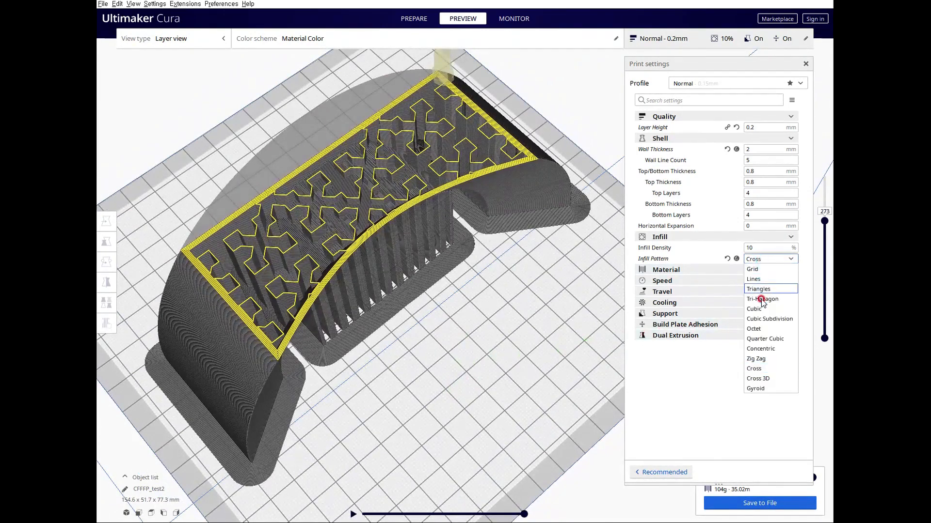
click(760, 391)
click(785, 503)
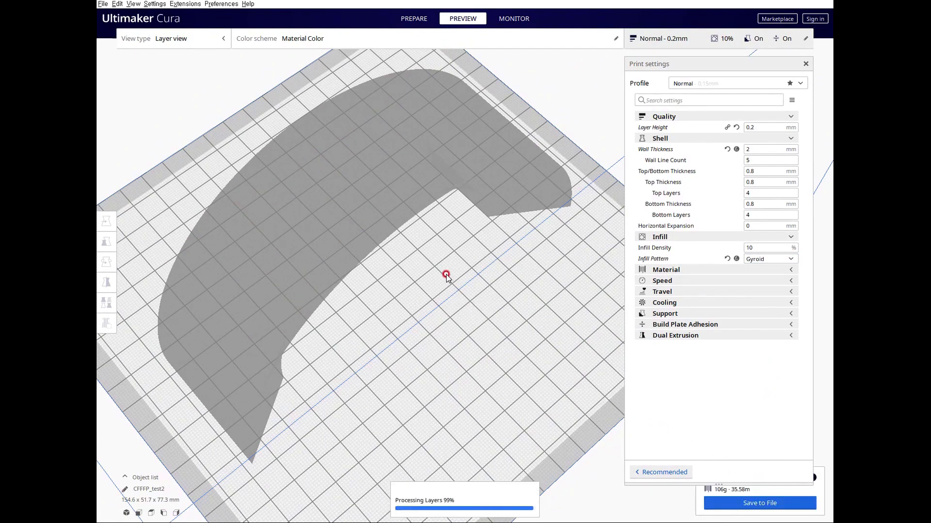
scroll(438, 290, up, 4)
scroll(436, 307, down, 4)
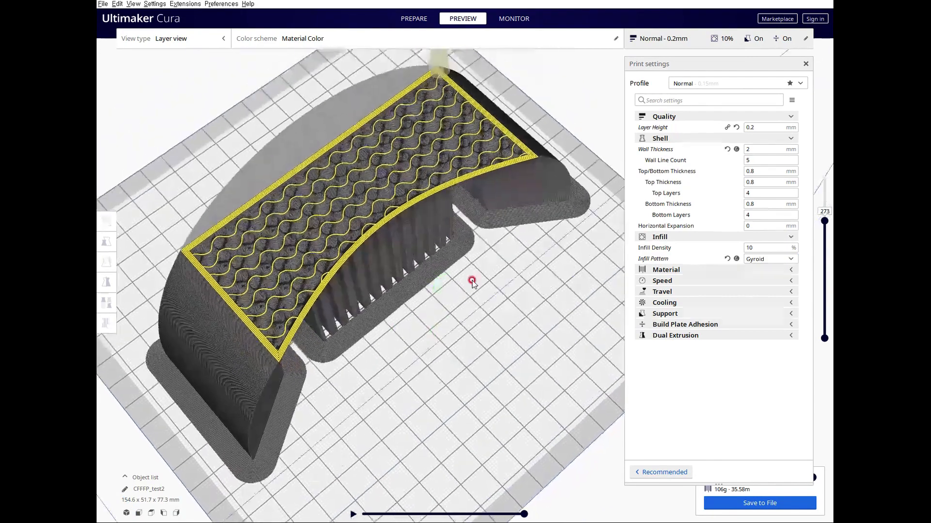
Set the infill pattern to Triangles and slice the arch
click(775, 259)
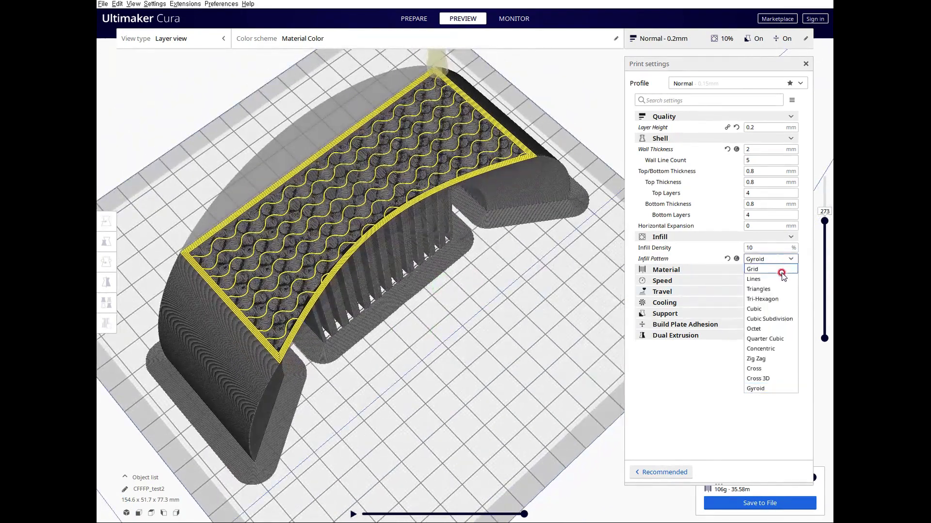
click(781, 290)
click(798, 502)
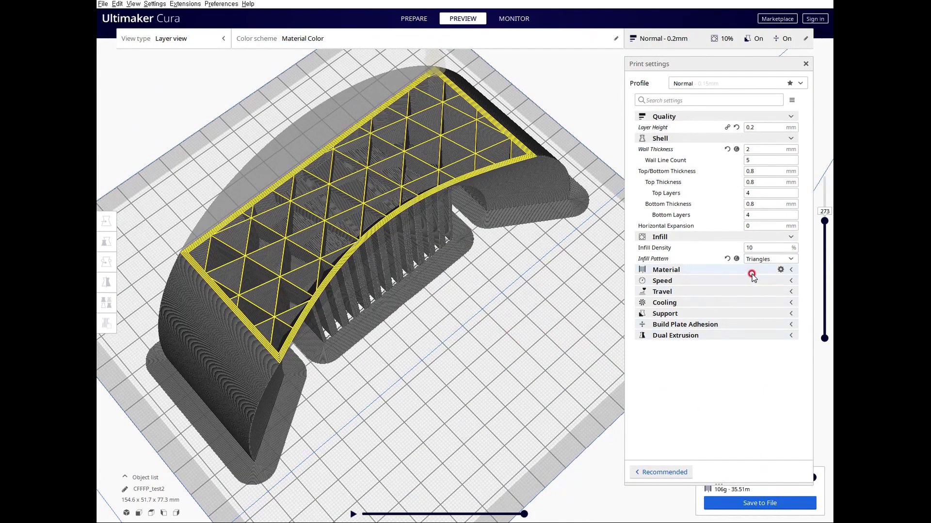
Expand the Material settings, set the build plate temperature to 50 °C and slice the arch again
click(789, 273)
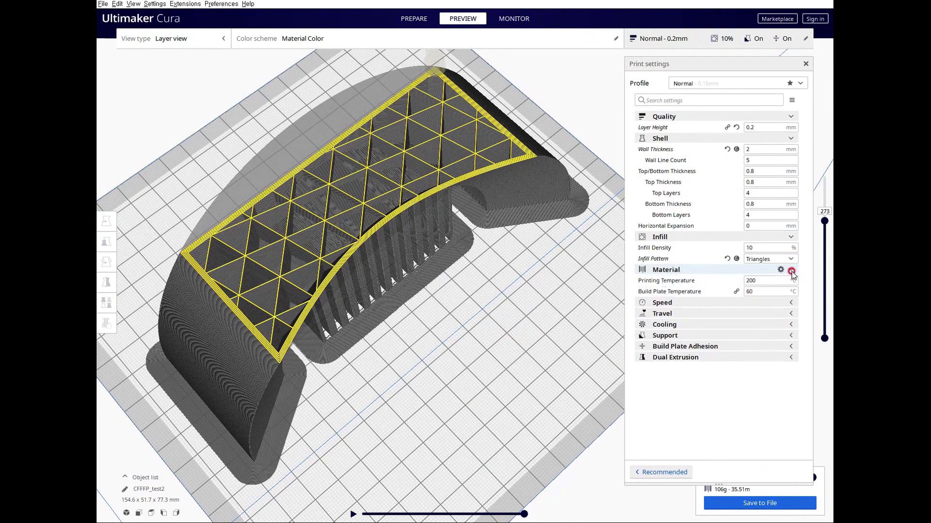
click(745, 284)
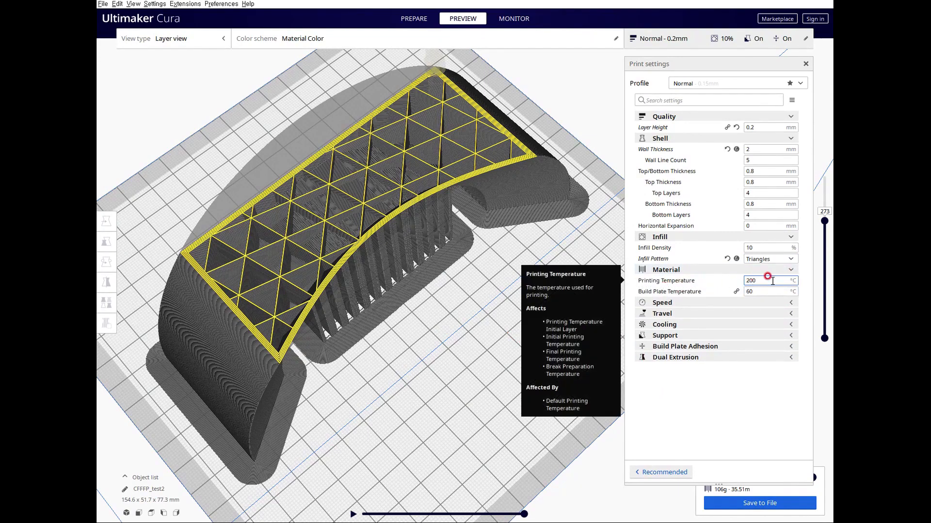
click(749, 291)
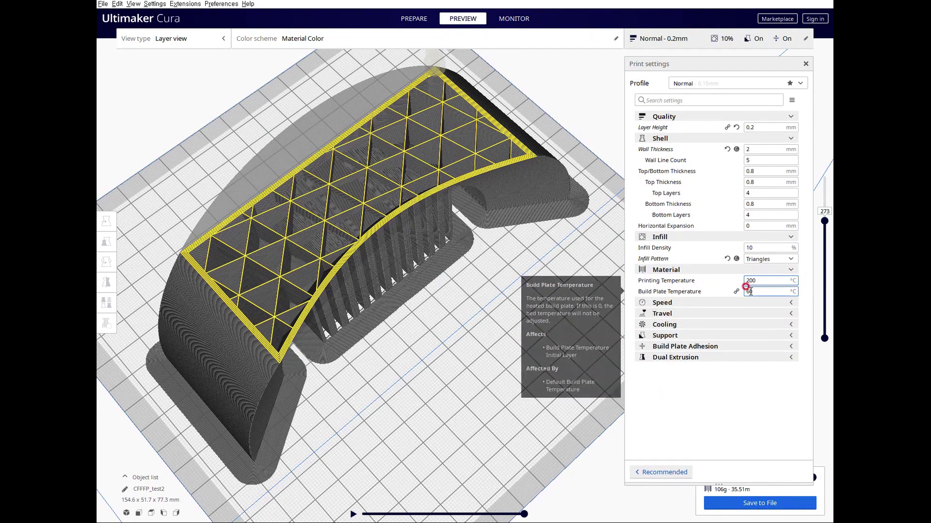
text(5)
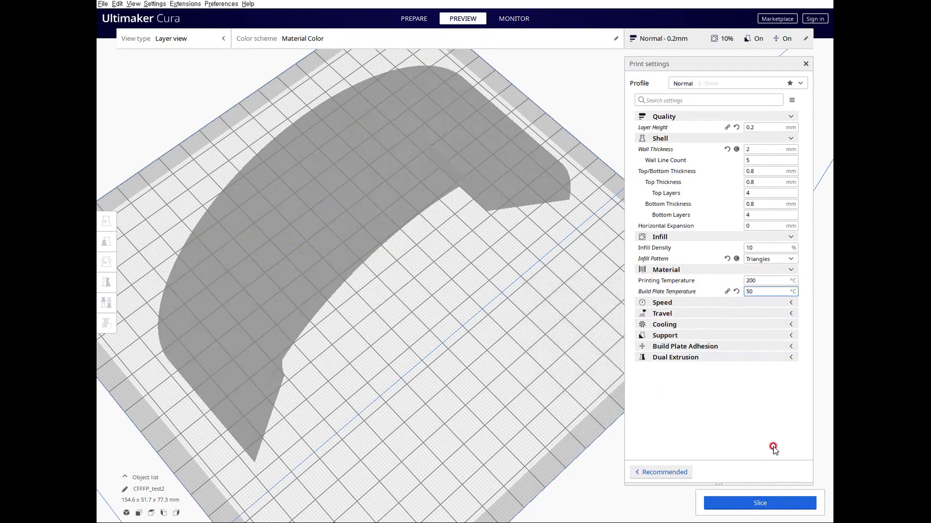
click(772, 503)
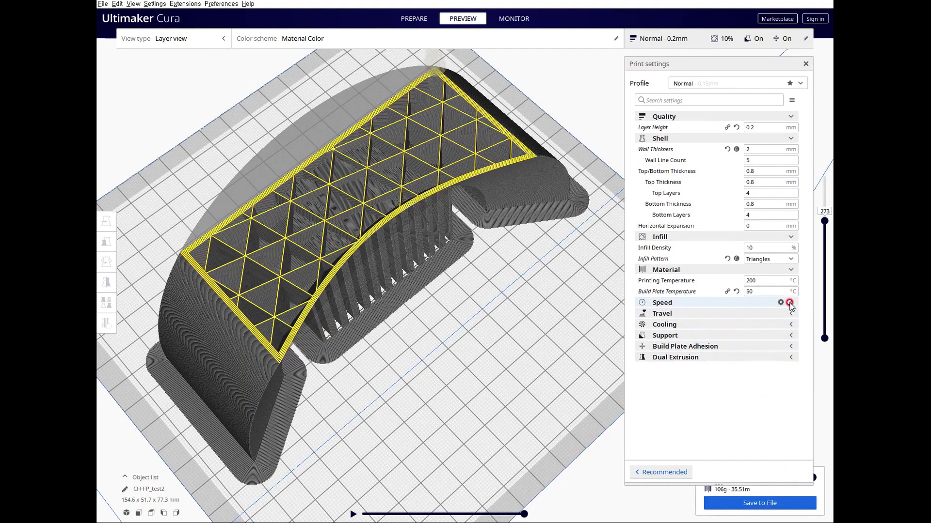
Expand the Speed, Travel, Cooling and Support settings and review the retraction, Z hop, fan speed and support options
click(789, 303)
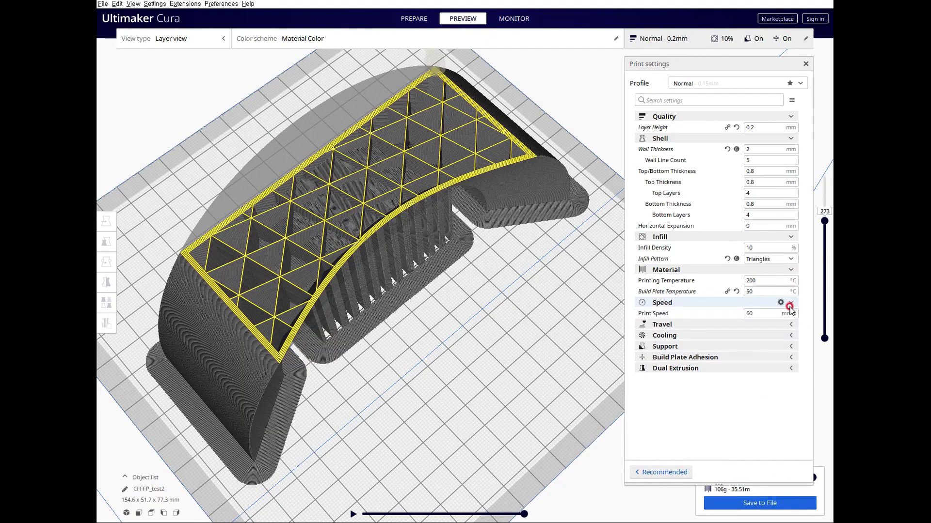
click(743, 313)
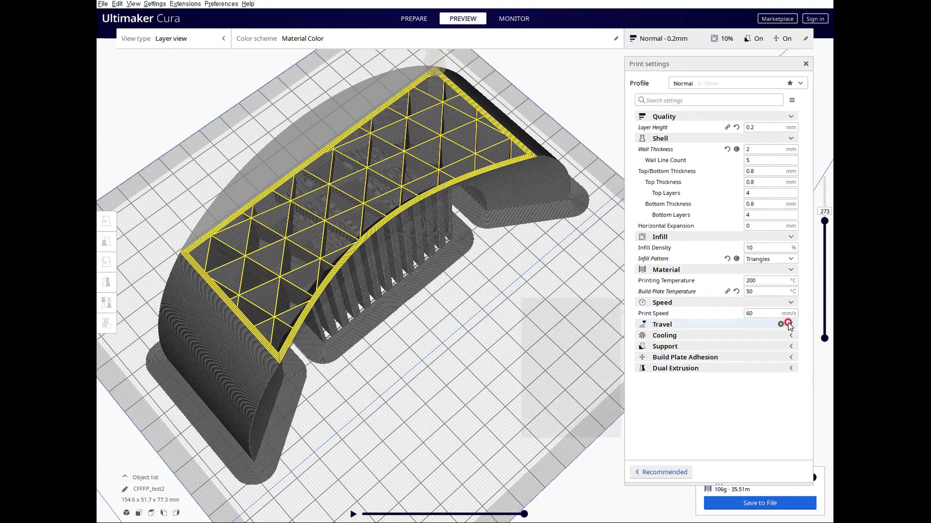
click(791, 325)
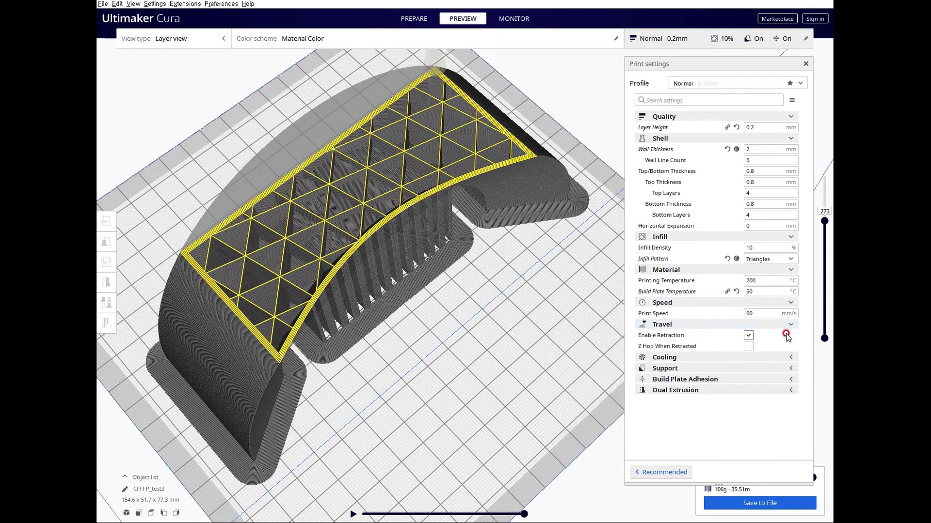
click(741, 343)
click(748, 335)
click(748, 336)
click(790, 359)
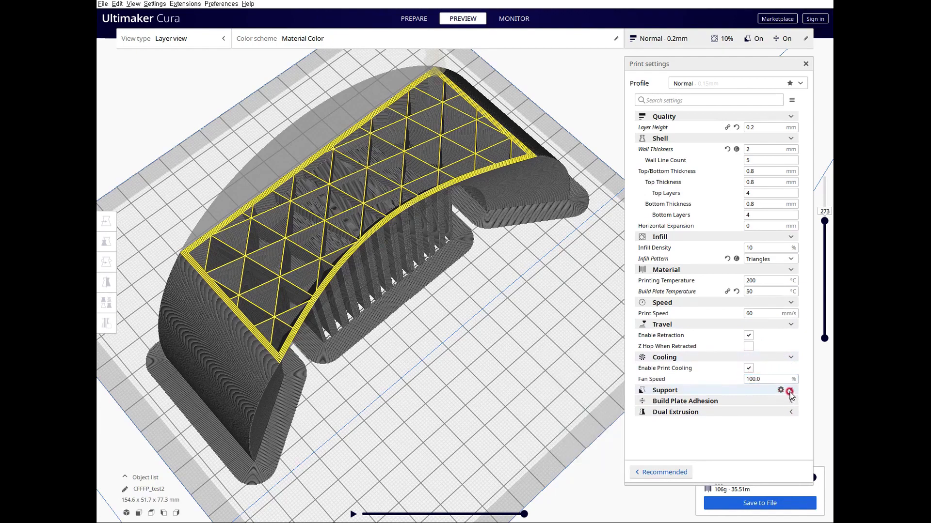
click(789, 392)
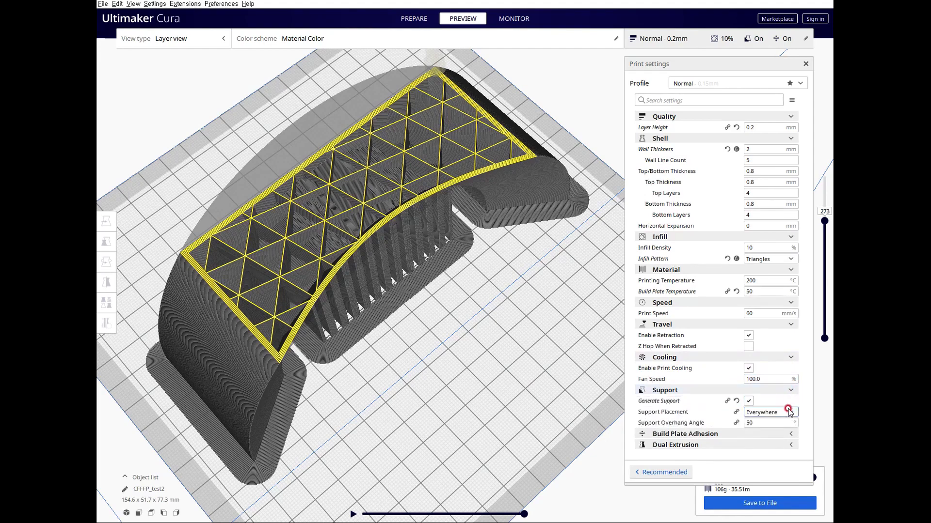
Lower the layer preview to layer 263, set the support overhang angle to 60° and slice the arch
right_drag(557, 400, 523, 353)
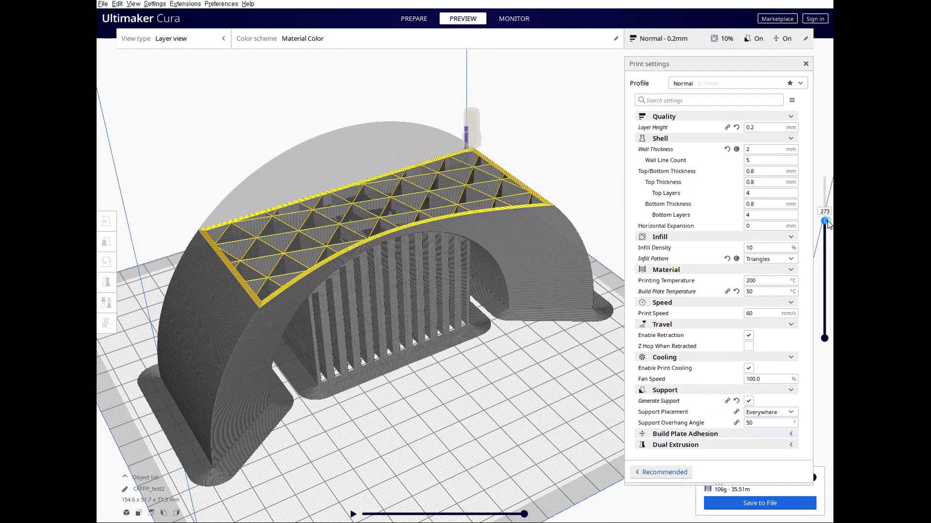
mouse_move(828, 224)
mouse_down()
mouse_move(829, 244)
mouse_move(830, 232)
mouse_up()
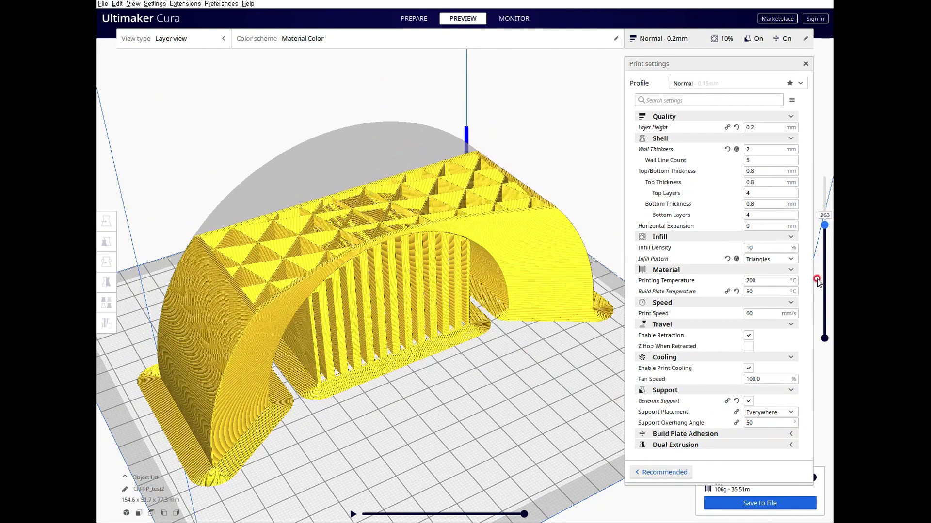
click(749, 423)
drag(750, 424, 734, 425)
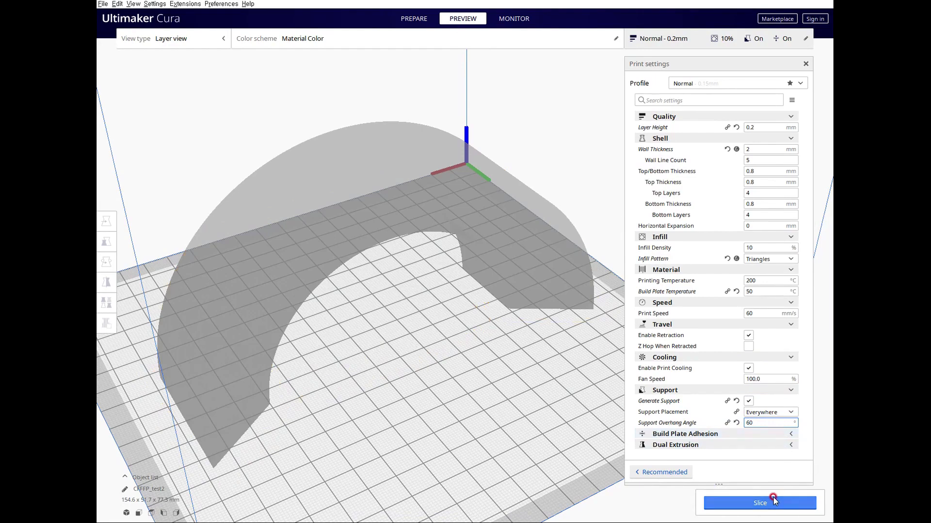
click(770, 503)
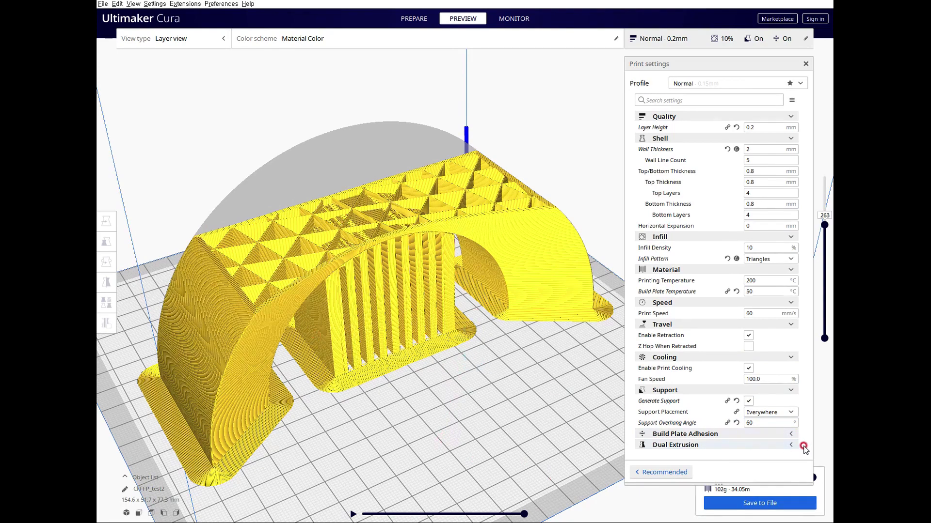
Raise the support overhang angle to 70° and slice the arch again
drag(748, 421, 718, 422)
text(7)
click(775, 504)
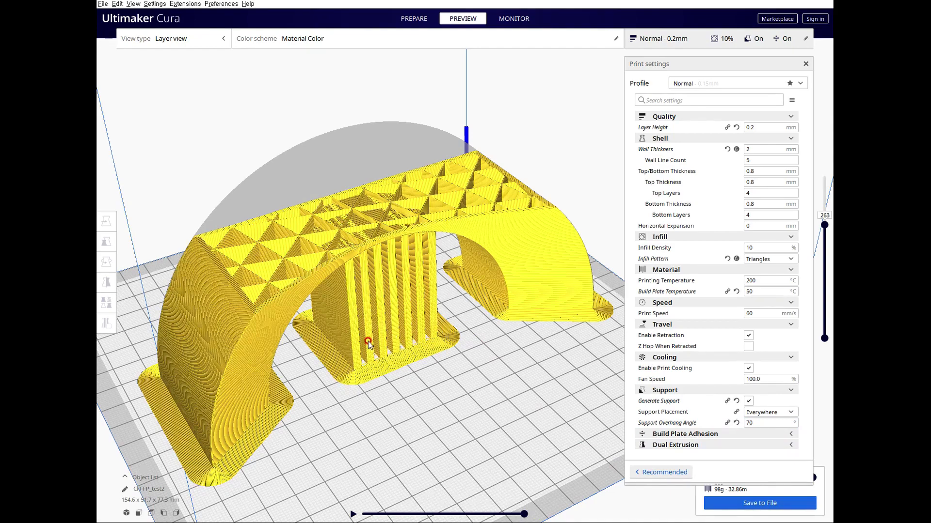
Set the support overhang angle to 80°, re-slice and check the support placement options
drag(750, 422, 725, 421)
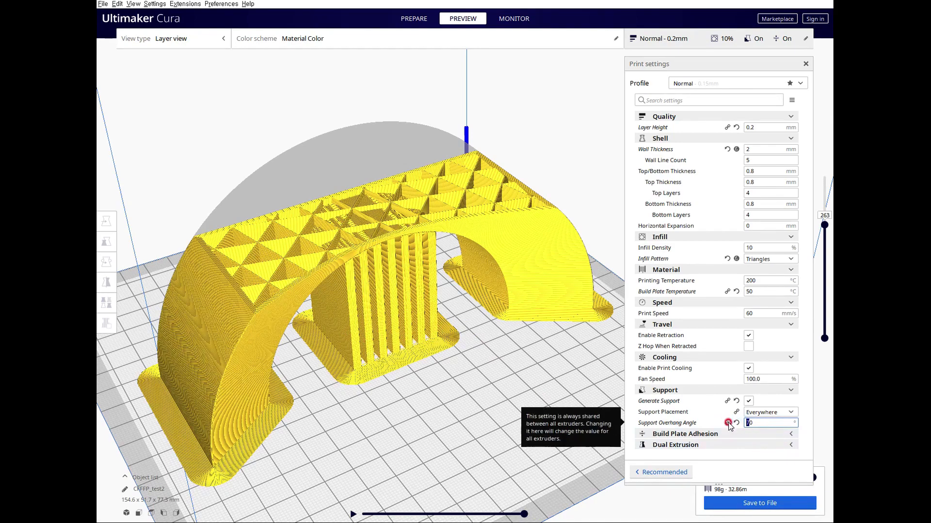
text(8)
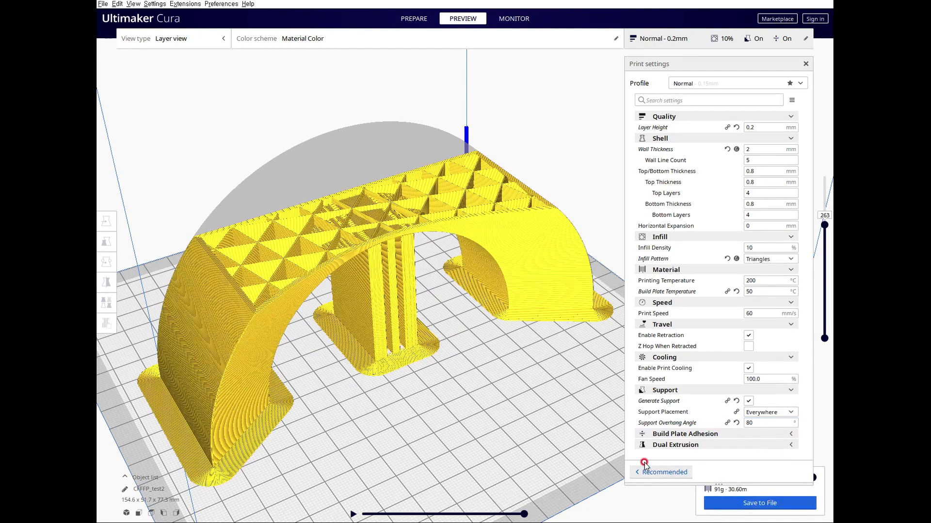
click(792, 412)
click(794, 412)
Expand the Build Plate Adhesion settings, set the adhesion type to Skirt and slice the arch
click(792, 435)
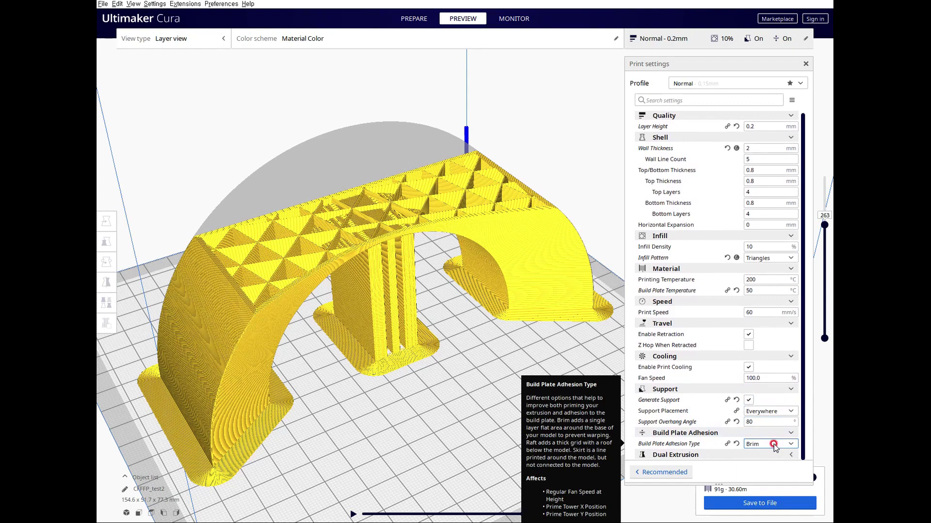
click(790, 445)
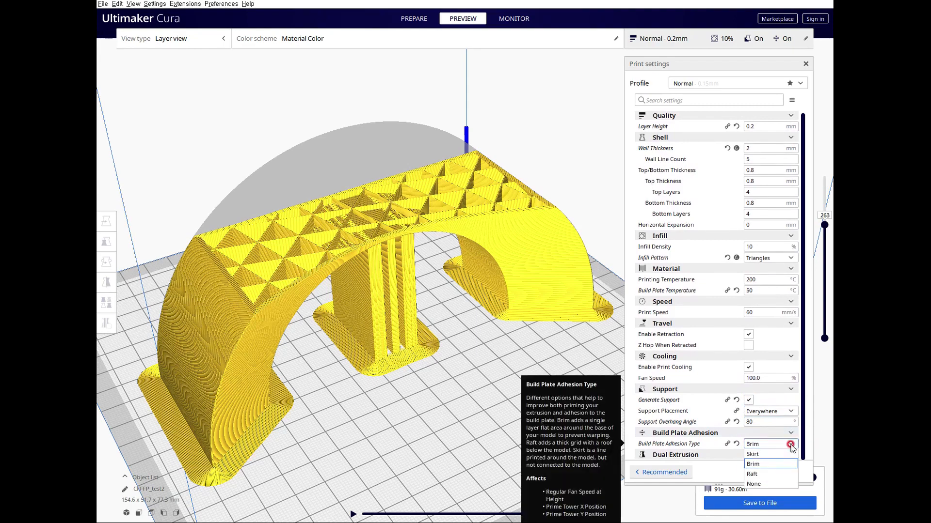
click(768, 455)
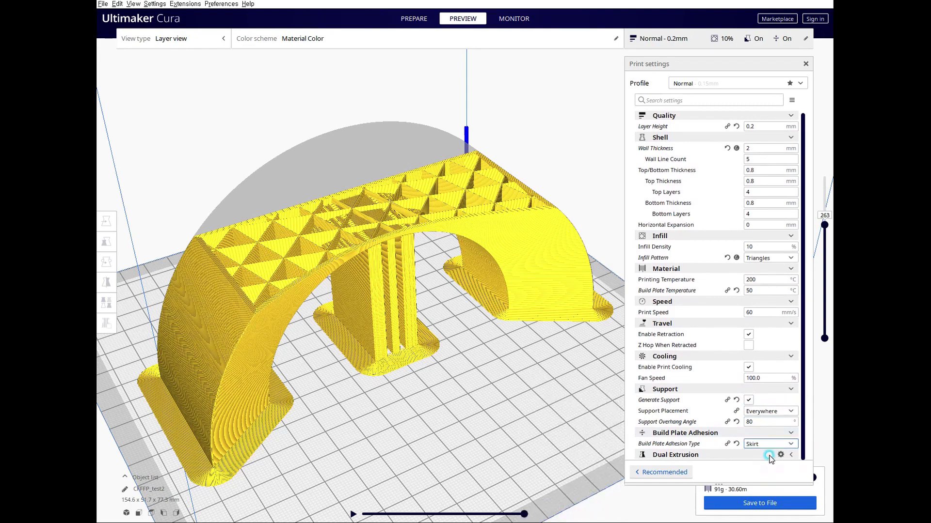
click(778, 503)
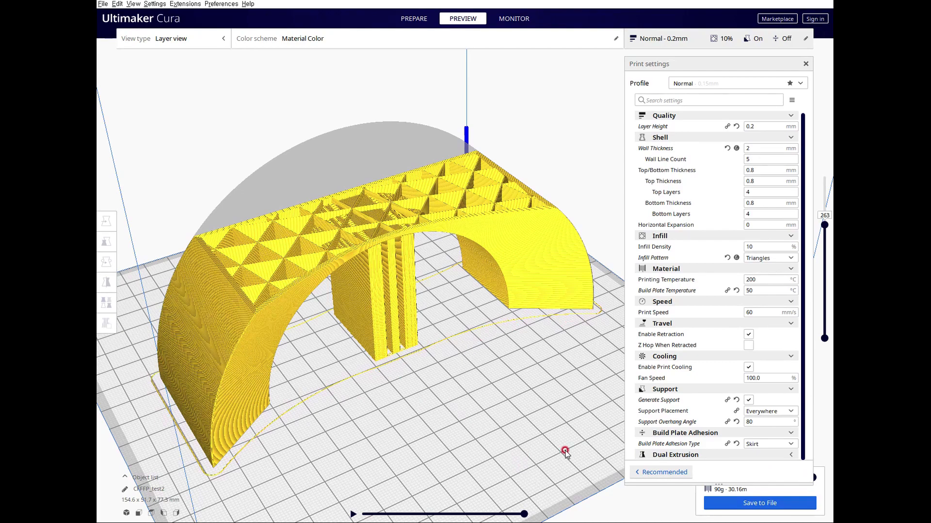
Switch the build plate adhesion type back to Brim and slice the arch again
click(792, 445)
click(786, 467)
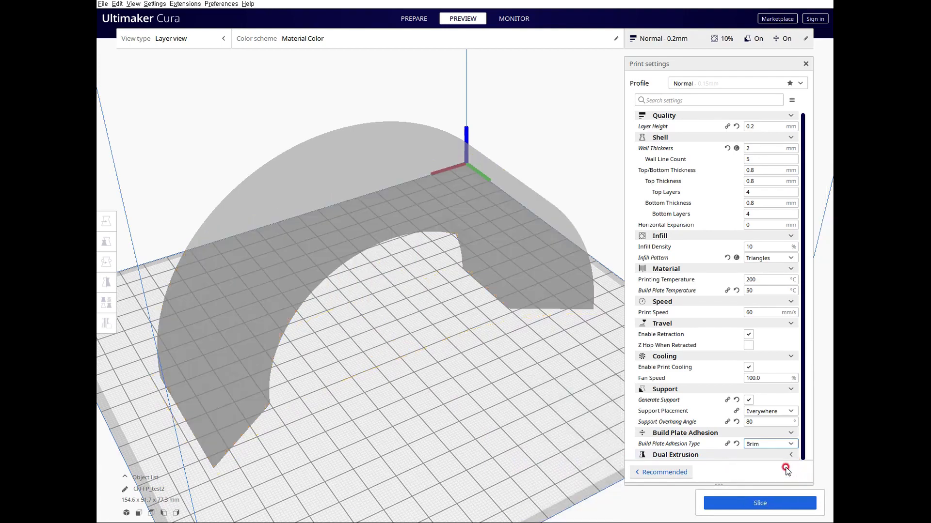
click(763, 503)
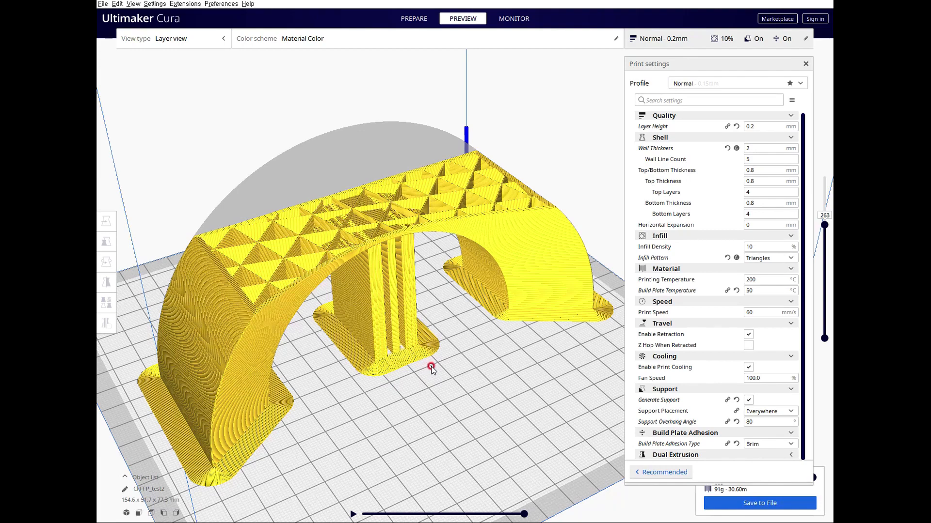
Change the build plate adhesion type to Raft, slice the arch and inspect the raft beneath the model and support
click(764, 443)
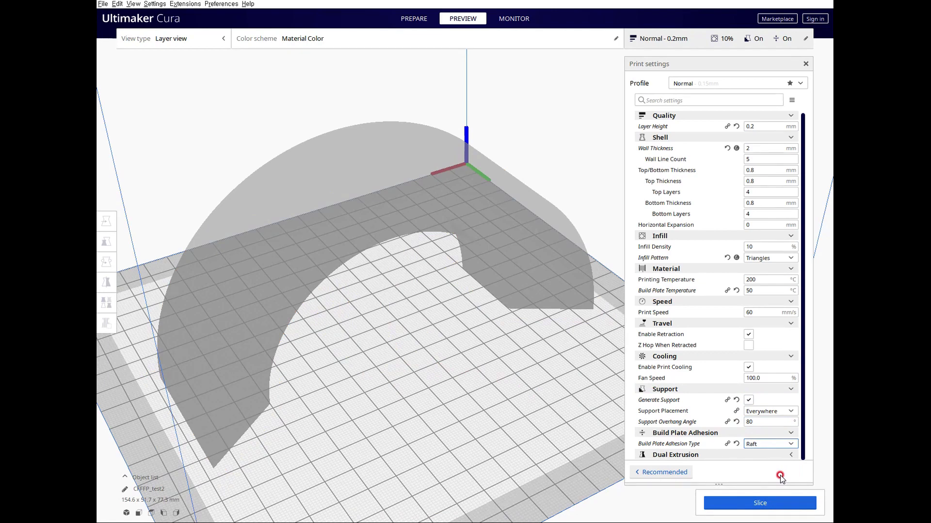
click(775, 503)
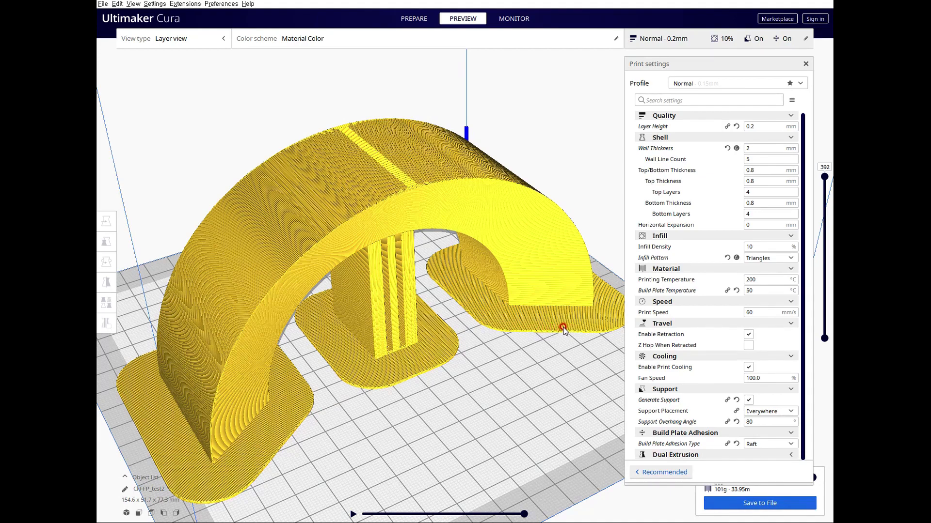
right_drag(494, 376, 485, 359)
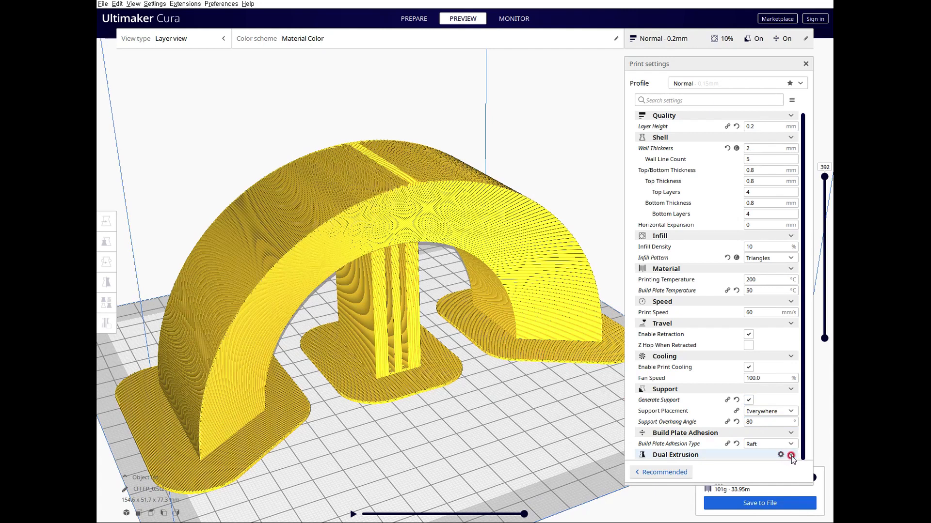
scroll(746, 375, up, 2)
scroll(749, 380, down, 2)
right_drag(382, 397, 454, 121)
Return to the Prepare stage and examine the solid arch and its overhang area from several angles
click(413, 18)
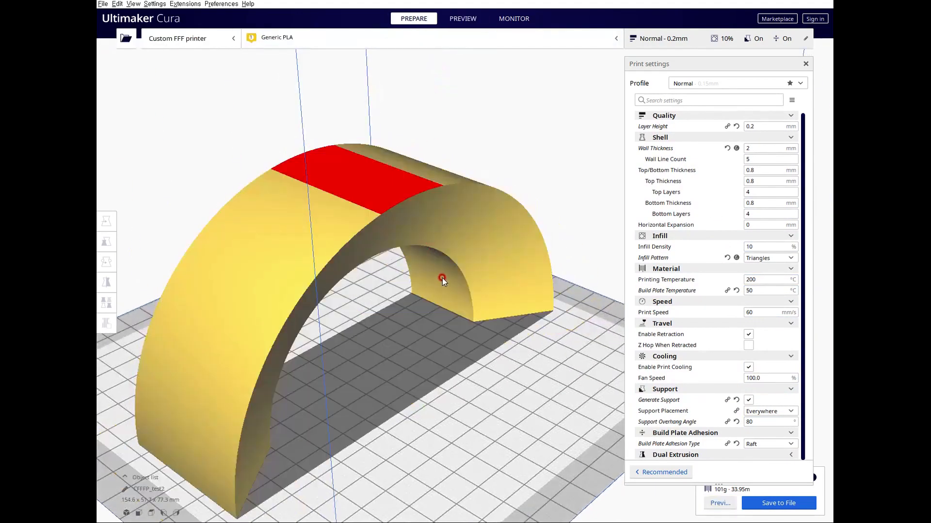
scroll(442, 277, down, 2)
right_drag(439, 278, 356, 288)
right_drag(313, 318, 340, 338)
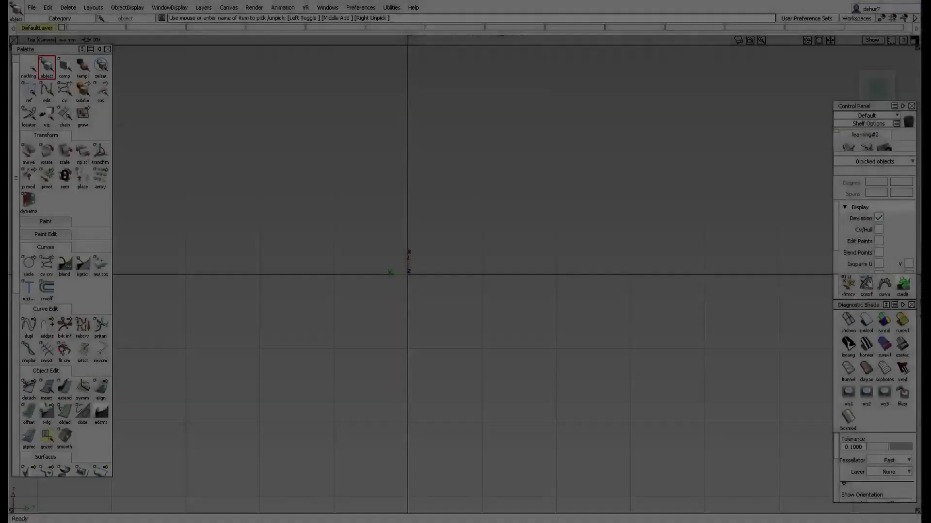
Switch to Alias, create a primitive cylinder at the origin and show it in the front view
scroll(65, 345, down, 3)
click(30, 325)
drag(29, 324, 77, 328)
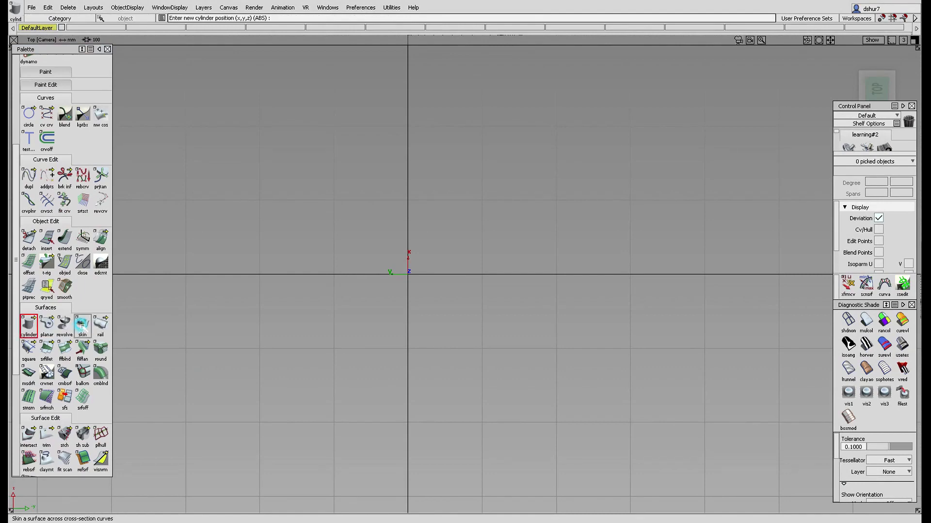
click(374, 285)
alt+shift+drag(529, 372, 515, 104)
click(869, 88)
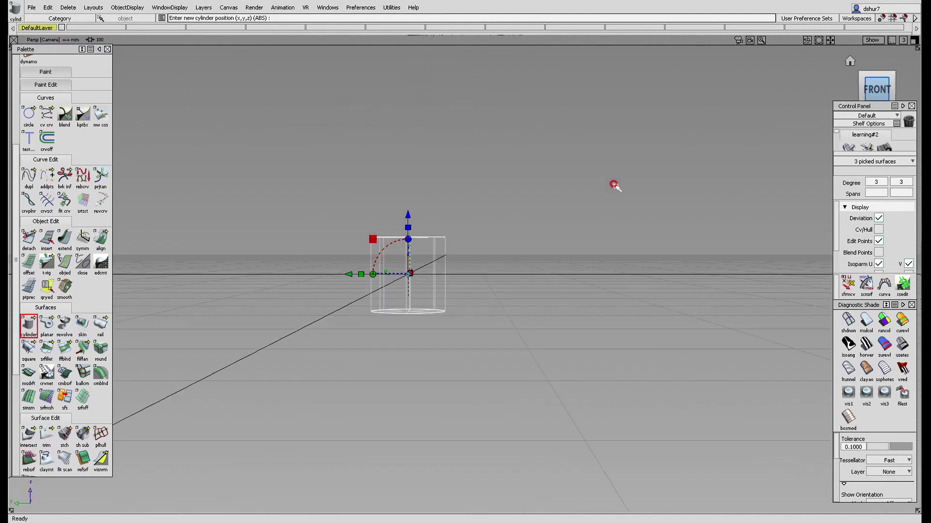
alt+shift+right_drag(471, 243, 455, 239)
alt+shift+middle_drag(426, 237, 473, 242)
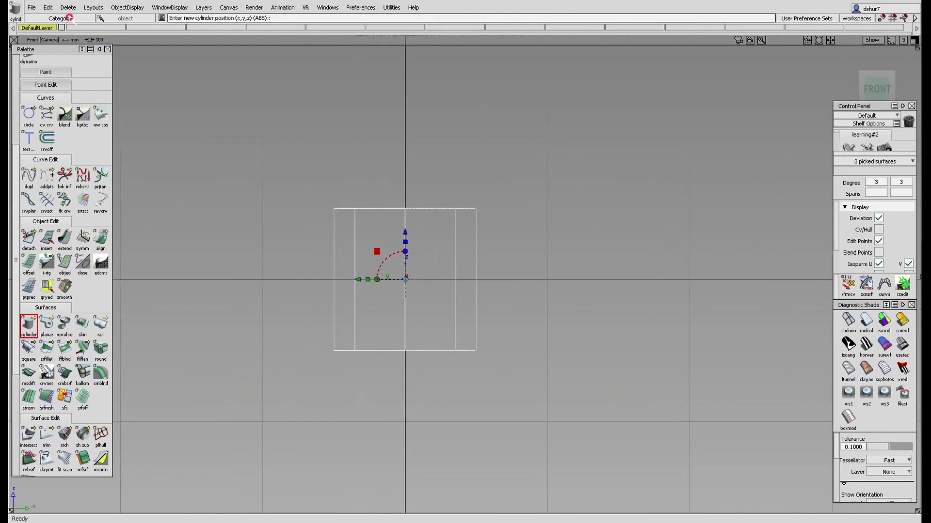
Copy the cylinder and paste a duplicate in the same place
click(48, 7)
click(56, 65)
click(48, 7)
click(72, 79)
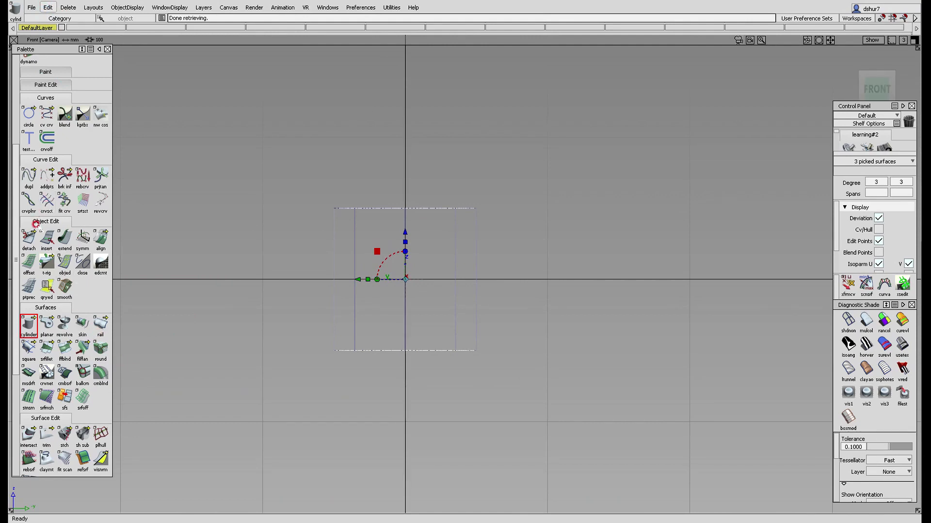
Move the duplicate cylinder straight up so its base rests on the original's top face
scroll(29, 177, up, 5)
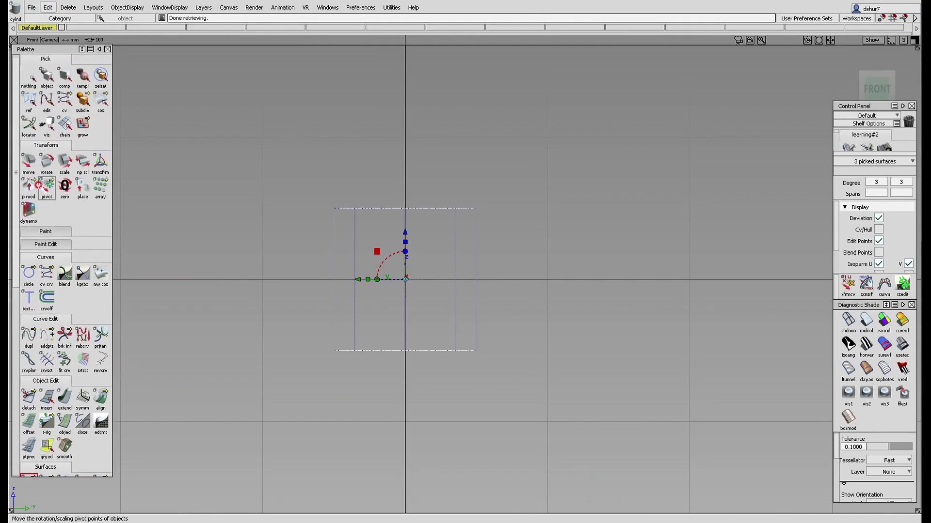
click(29, 164)
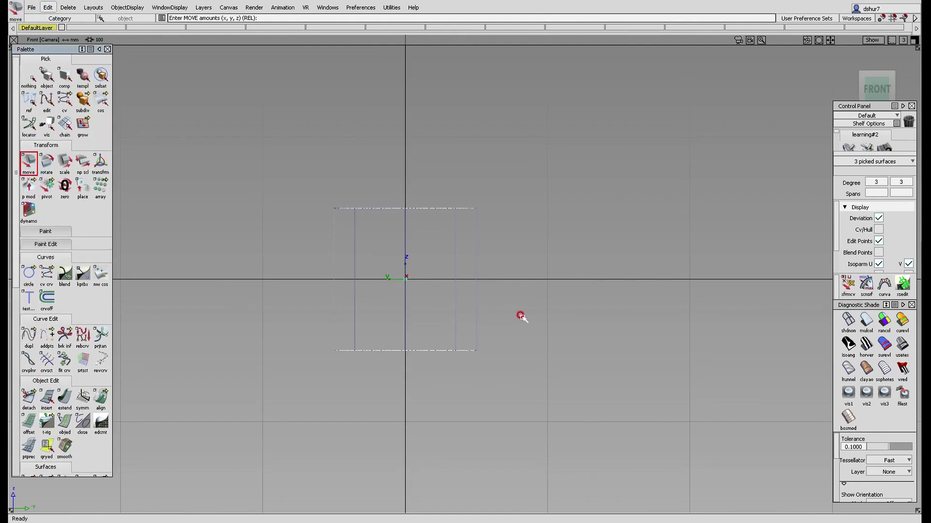
alt+right_drag(517, 298, 504, 126)
alt+shift+drag(533, 241, 461, 308)
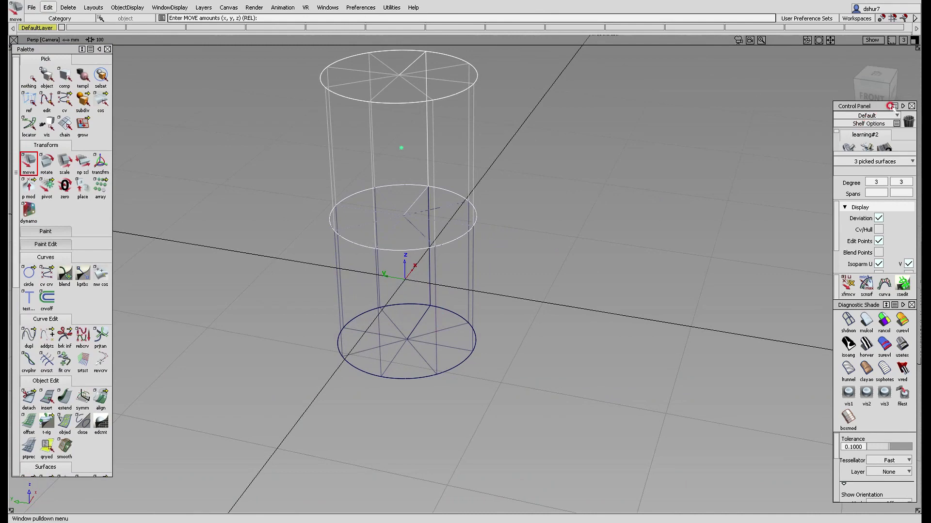
Shift the upper cylinder sideways in the front view so it partly overhangs the lower one, and apply Multi Color shading
click(877, 97)
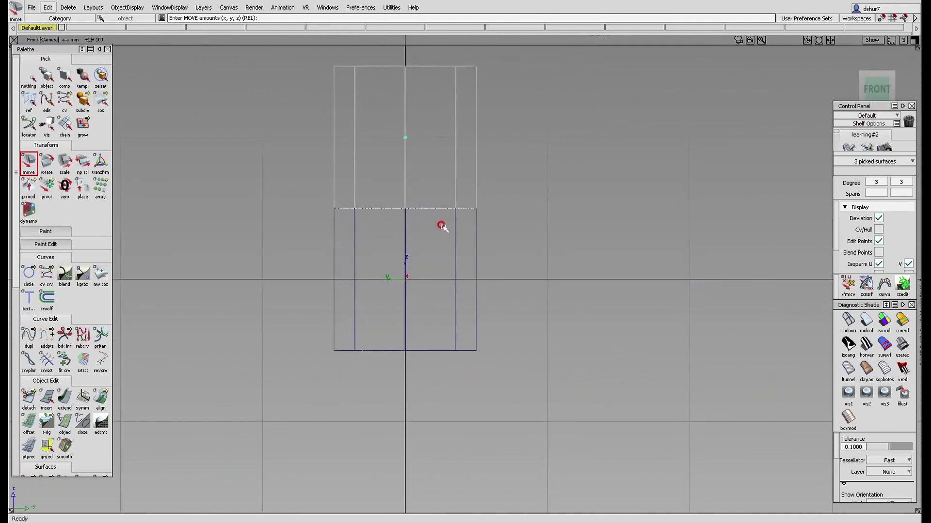
middle_drag(478, 243, 539, 249)
alt+shift+drag(585, 235, 497, 328)
click(572, 315)
mouse_move(577, 254)
alt+shift+right_down()
mouse_move(572, 342)
mouse_move(585, 265)
alt+shift+right_up()
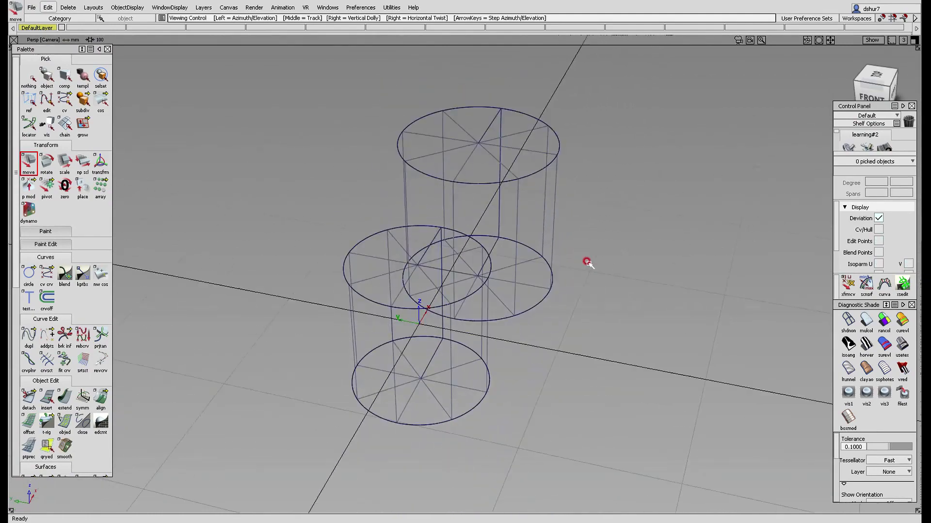
click(866, 343)
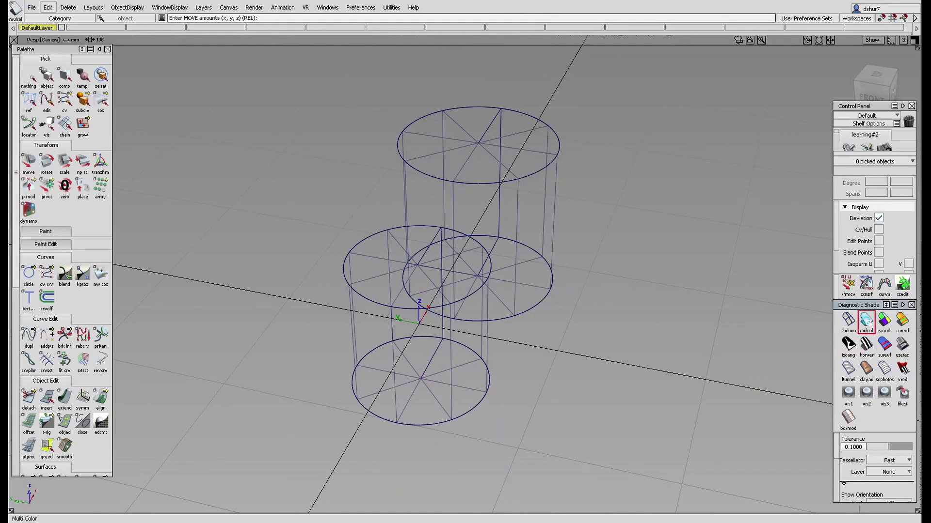
alt+shift+drag(592, 341, 702, 212)
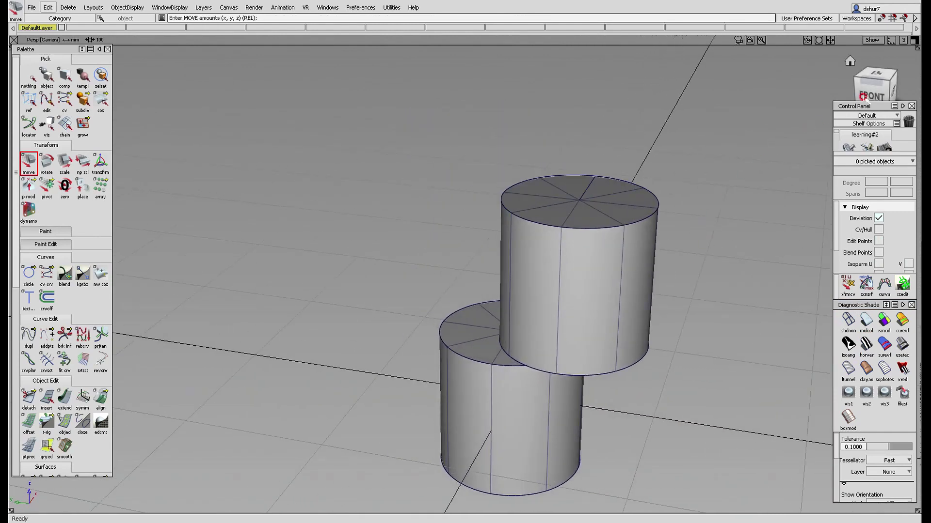
In the front view, copy the upper cylinder and paste a duplicate in the same place
click(870, 91)
ctrl+shift+drag(675, 139, 675, 175)
click(533, 244)
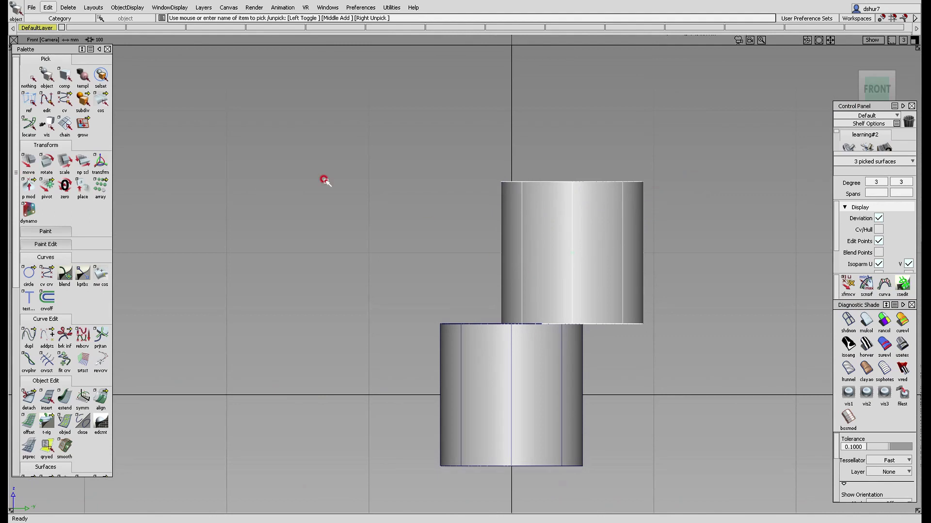
click(47, 7)
click(53, 65)
click(48, 8)
click(54, 77)
Move the duplicate up onto the upper cylinder's top face, shift it sideways above the lowest cylinder, and apply Multi Color shading
click(29, 162)
right_drag(381, 160, 451, 96)
middle_drag(455, 165, 396, 175)
mouse_move(372, 185)
ctrl+shift+mouse_down()
mouse_move(372, 167)
mouse_move(371, 178)
mouse_move(439, 227)
ctrl+shift+mouse_up()
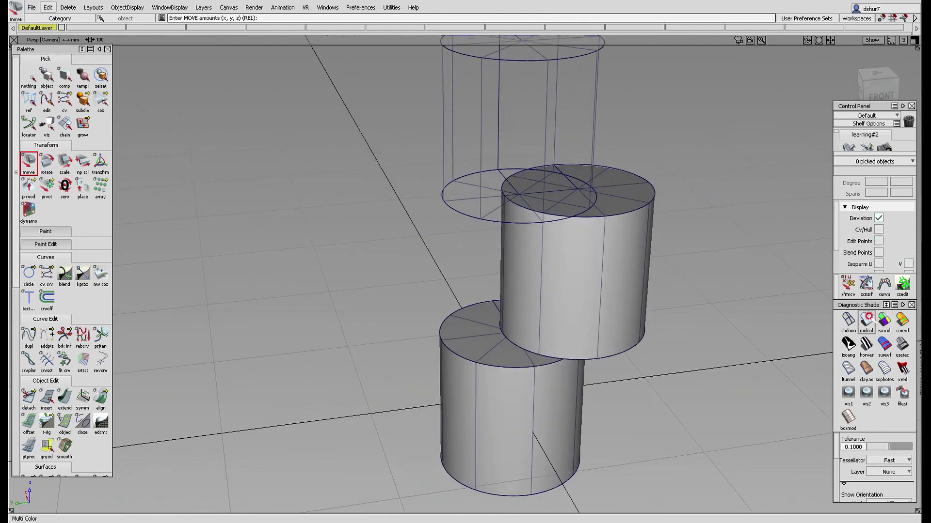
click(867, 321)
alt+shift+right_drag(686, 202, 673, 220)
alt+shift+middle_drag(636, 221, 601, 232)
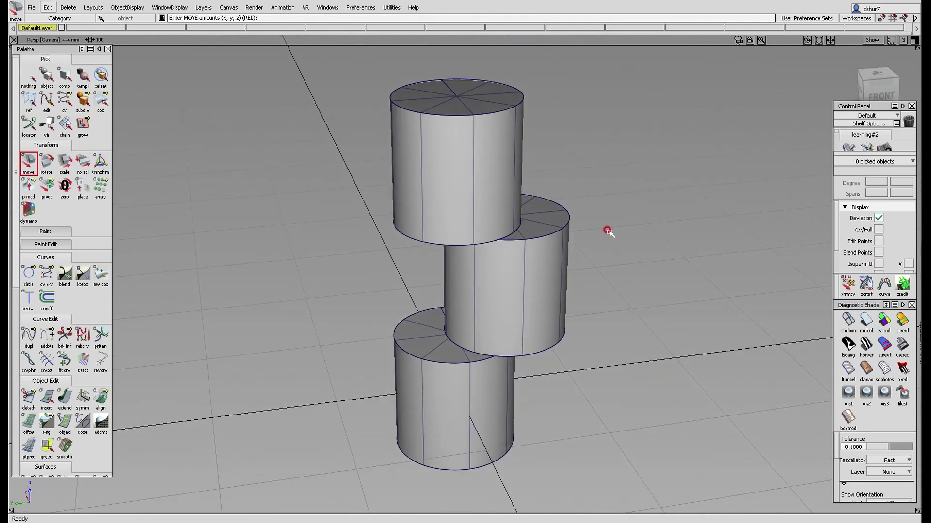
alt+shift+drag(609, 229, 610, 259)
Select all three cylinders and stitch them into shells for rapid prototype export in binary STL format with 0.0100 stitch tolerance
drag(618, 488, 270, 73)
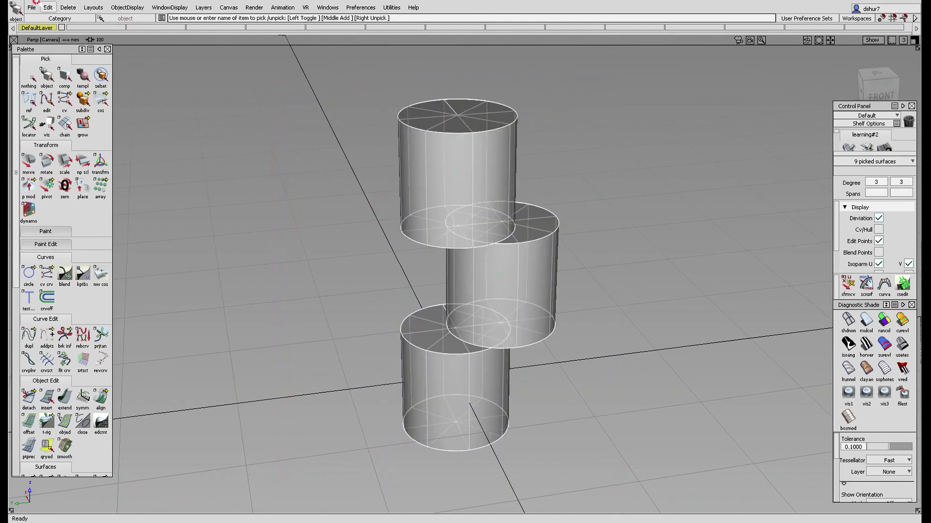
click(31, 8)
click(58, 126)
click(151, 175)
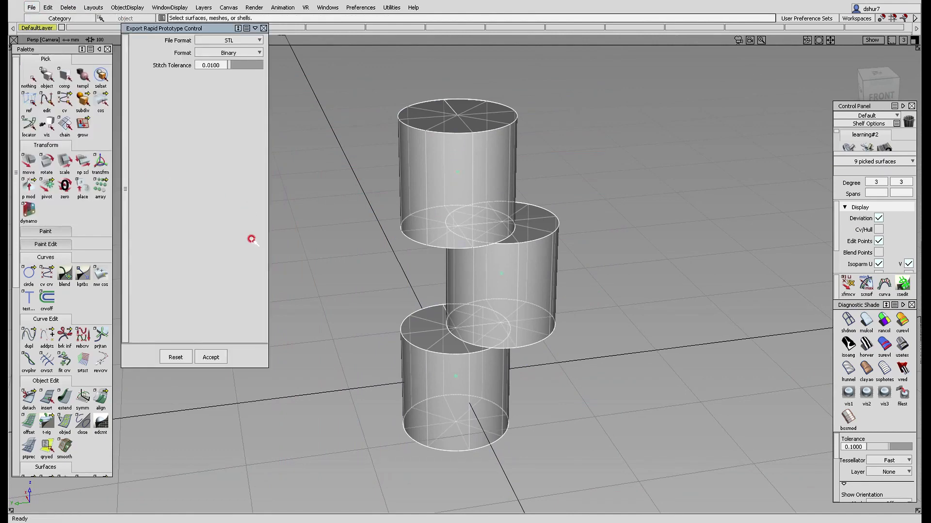
click(217, 357)
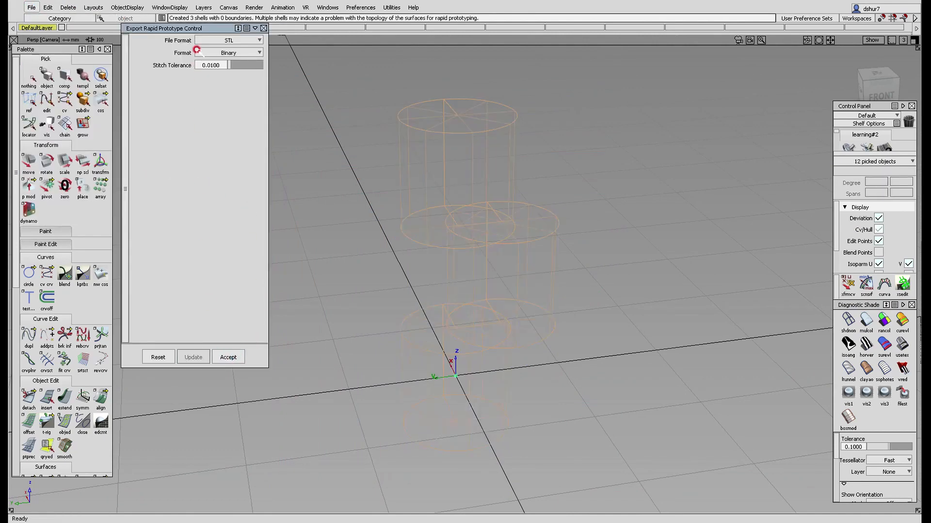
Accept the shells, create their meshes with 0.0100 tolerance and 5.0000 max edge length, and export them as STL
drag(193, 26, 194, 70)
click(226, 400)
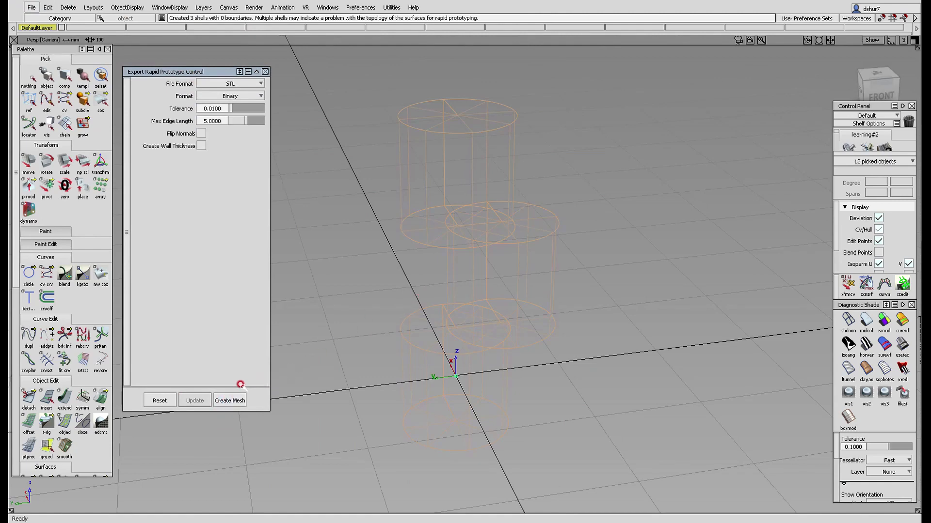
click(228, 398)
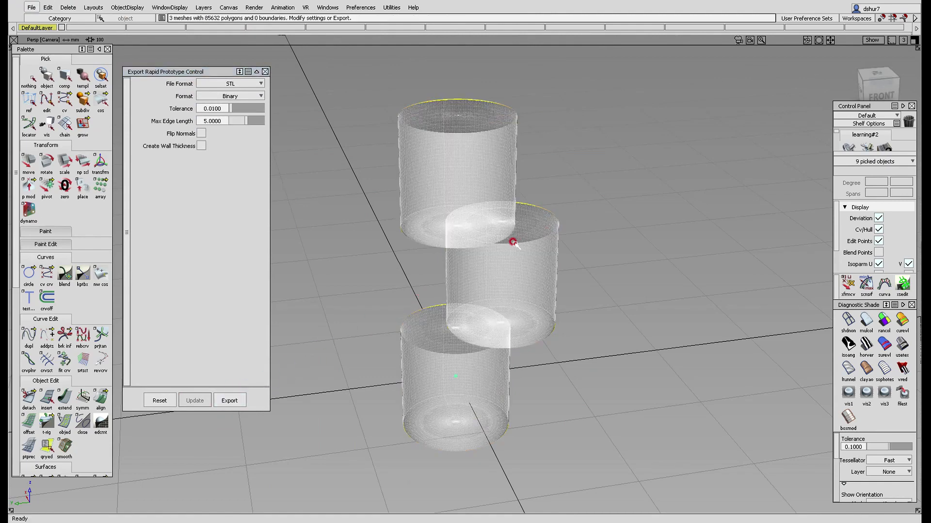
alt+shift+drag(520, 229, 545, 252)
alt+shift+right_drag(545, 252, 528, 264)
alt+shift+middle_drag(528, 264, 517, 272)
click(232, 402)
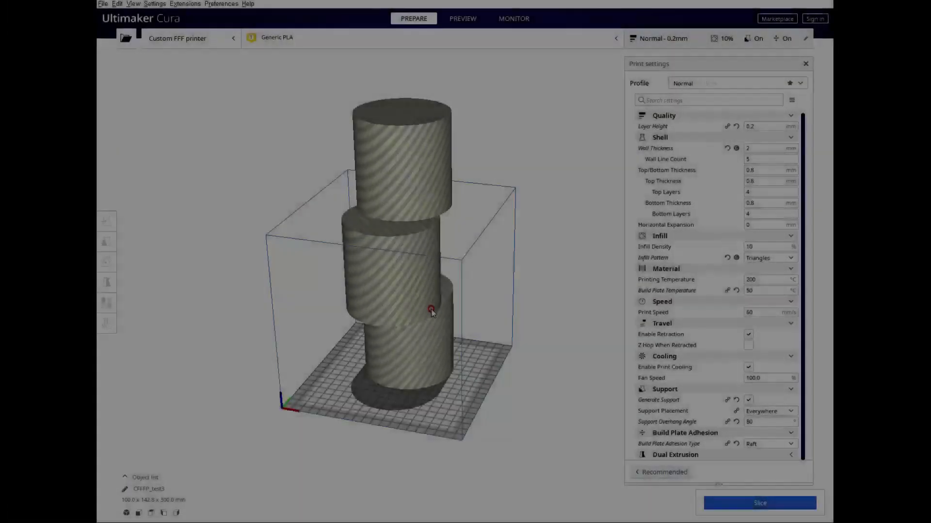
In Cura, scale the stacked cylinders uniformly to about 42.37% so they fit inside the build volume
click(419, 292)
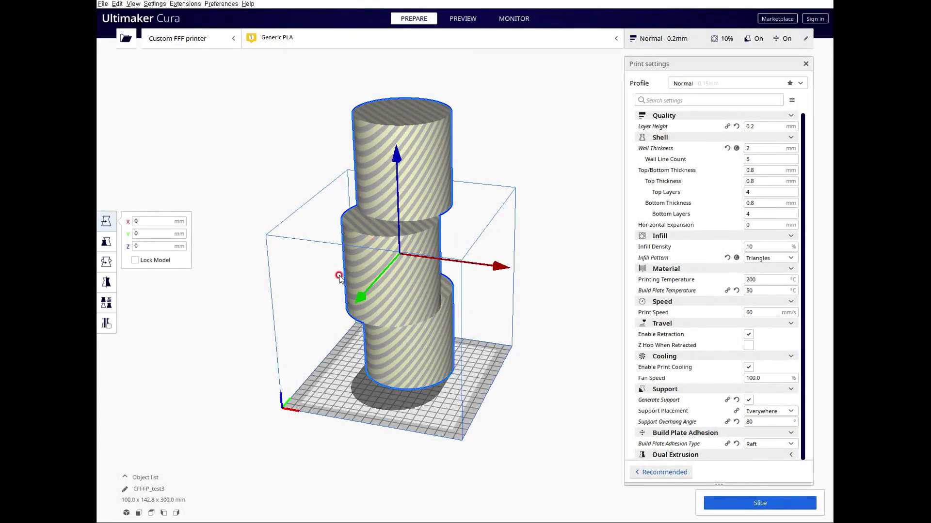
click(106, 241)
drag(397, 164, 399, 172)
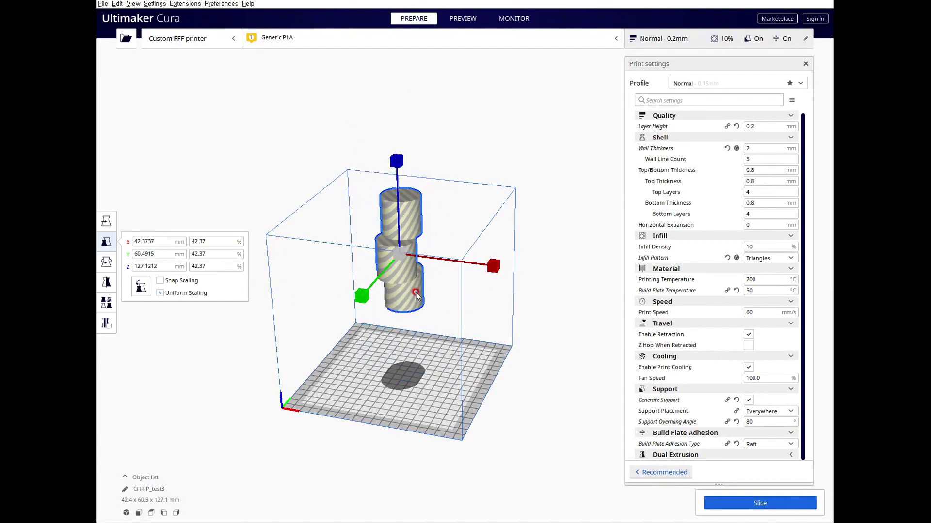
scroll(415, 292, up, 4)
mouse_move(408, 293)
right_down()
mouse_move(395, 287)
mouse_move(410, 281)
mouse_move(394, 285)
right_up()
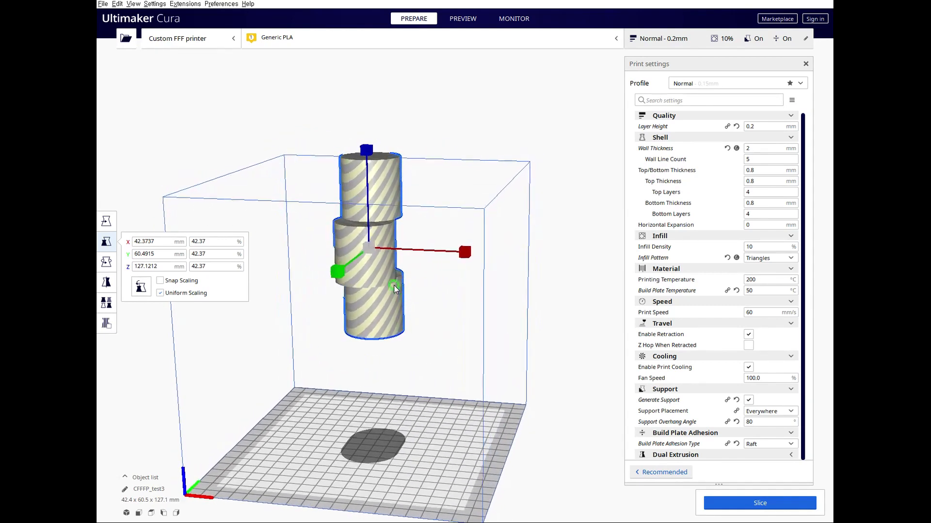
right_click(392, 264)
click(402, 271)
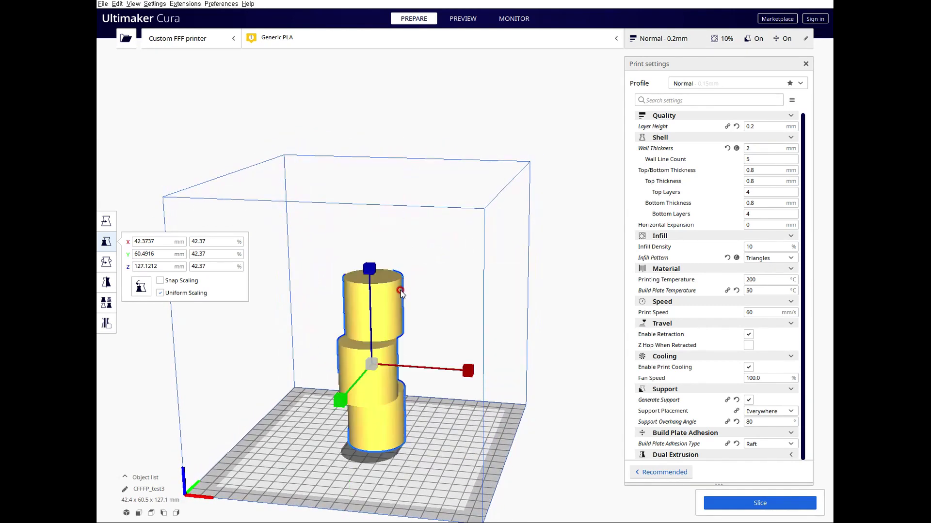
click(106, 221)
click(147, 178)
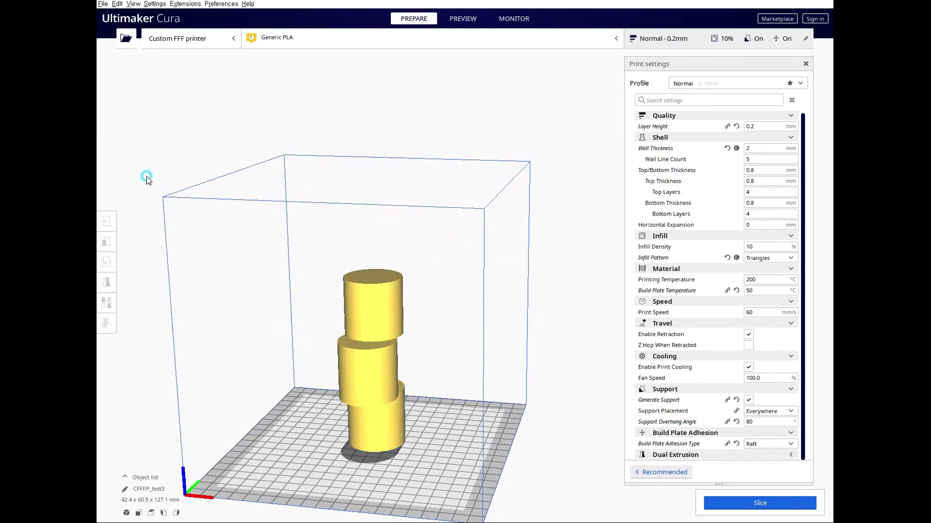
Rotate the stacked cylinders about their vertical axis on the build plate with snap rotation, then deselect them
right_drag(461, 382, 380, 395)
click(367, 373)
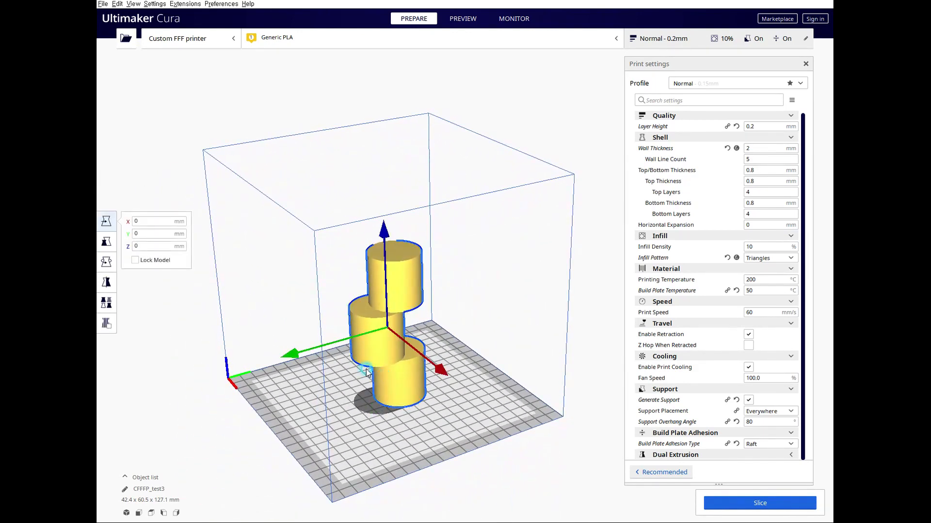
click(106, 261)
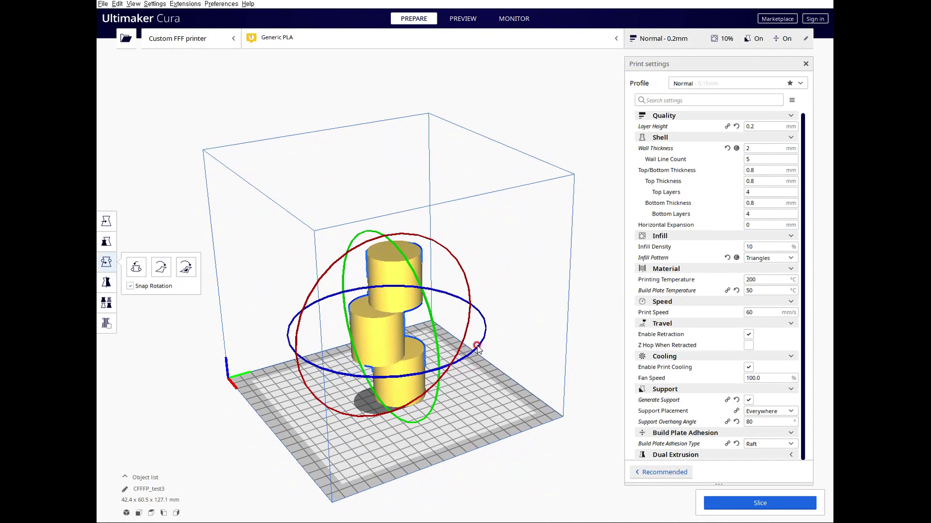
drag(477, 346, 460, 357)
drag(419, 371, 291, 368)
right_drag(288, 395, 232, 335)
click(182, 368)
right_drag(381, 405, 453, 342)
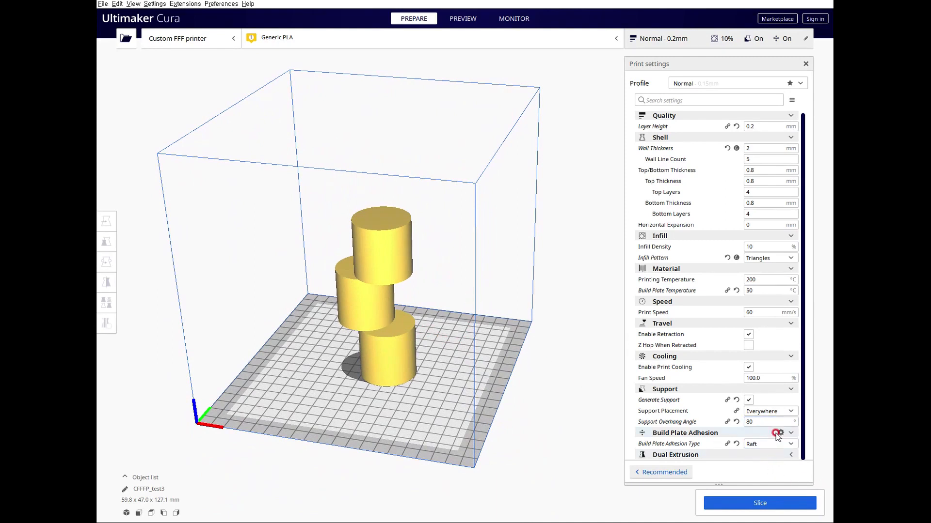
Slice the model and examine its supports and raft in the layer preview
click(760, 503)
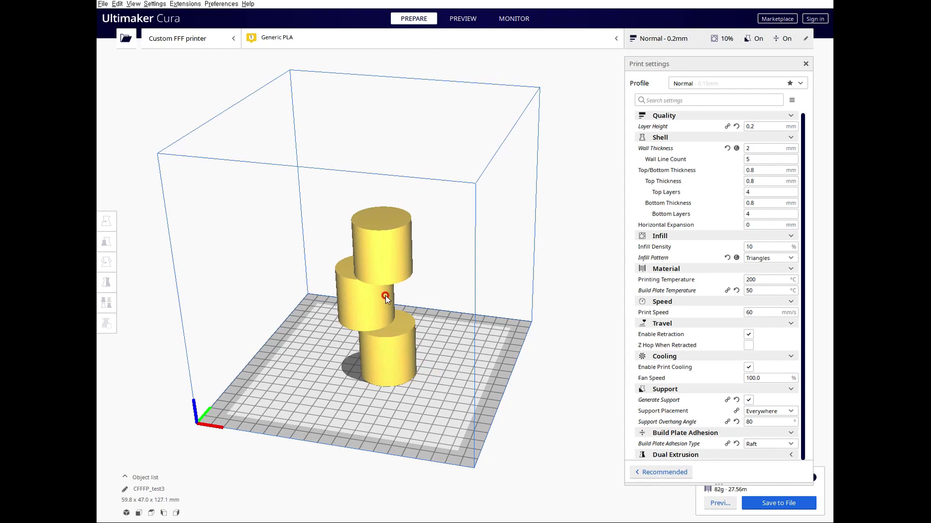
click(462, 20)
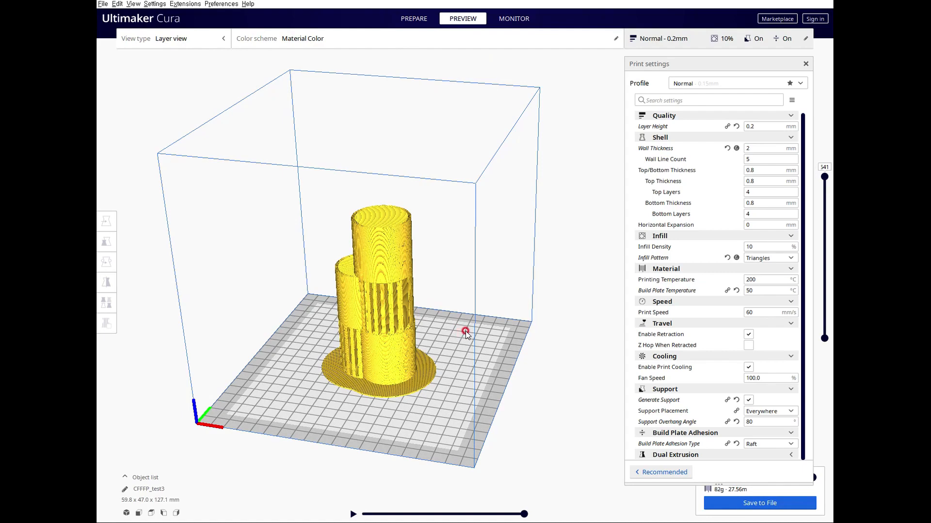
scroll(468, 332, up, 3)
right_drag(409, 333, 464, 322)
middle_drag(382, 349, 446, 266)
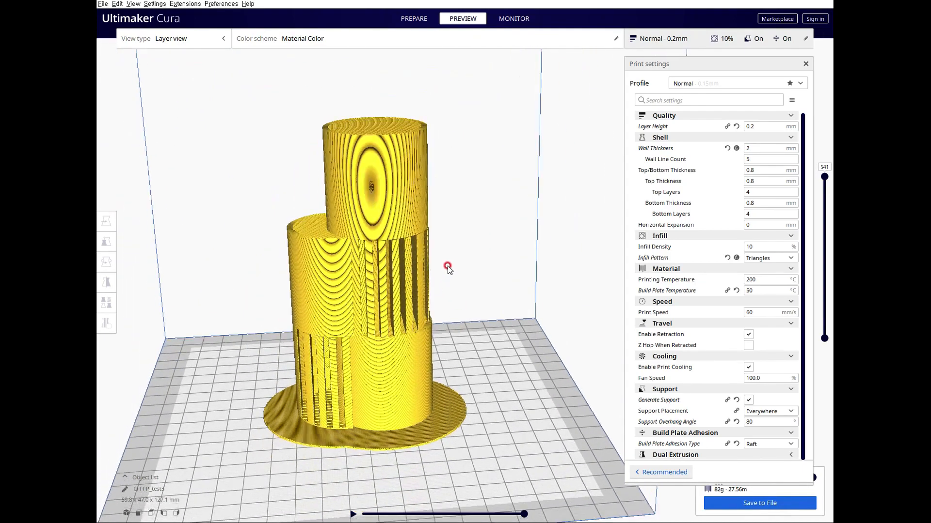
scroll(432, 316, up, 3)
scroll(435, 323, down, 3)
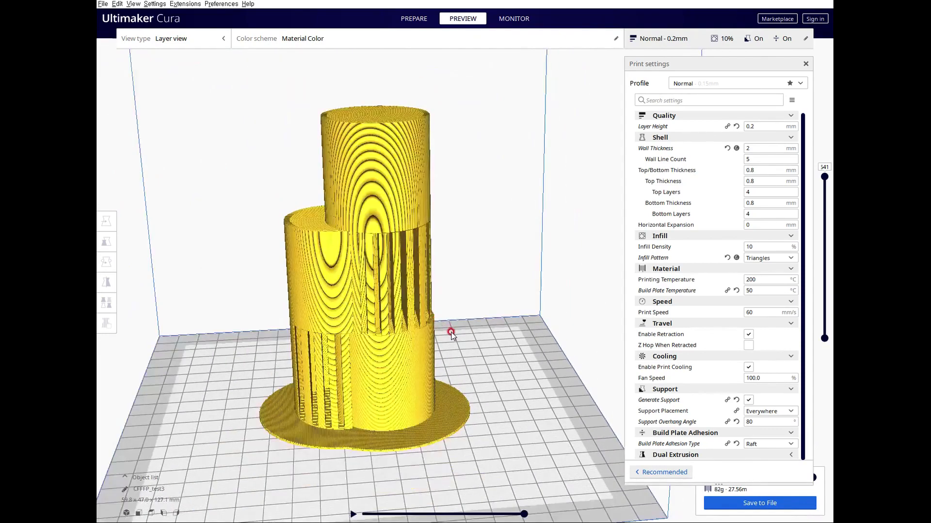
right_drag(468, 341, 586, 321)
Lower the layer preview to layer 370 to examine the triangular infill and supports, and restore the full-height preview
drag(825, 178, 823, 243)
scroll(429, 322, up, 2)
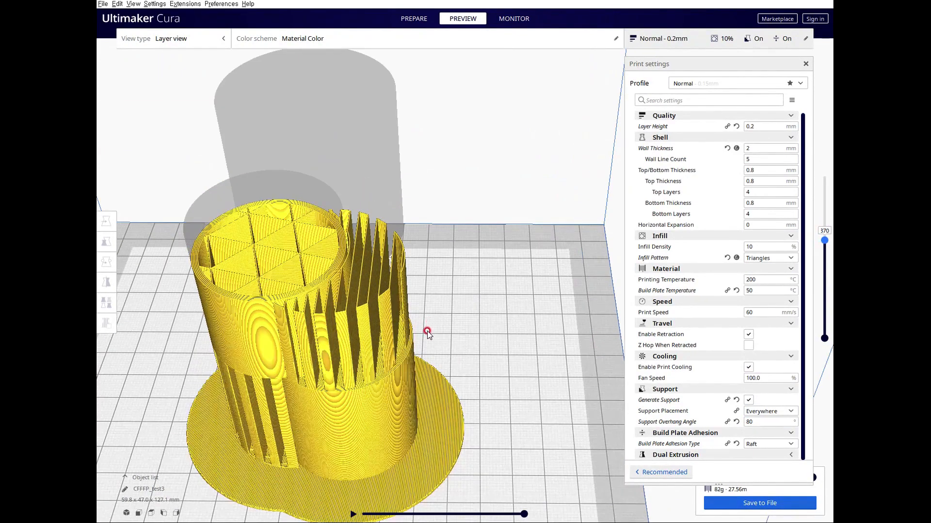
middle_drag(437, 333, 469, 317)
right_drag(467, 322, 465, 338)
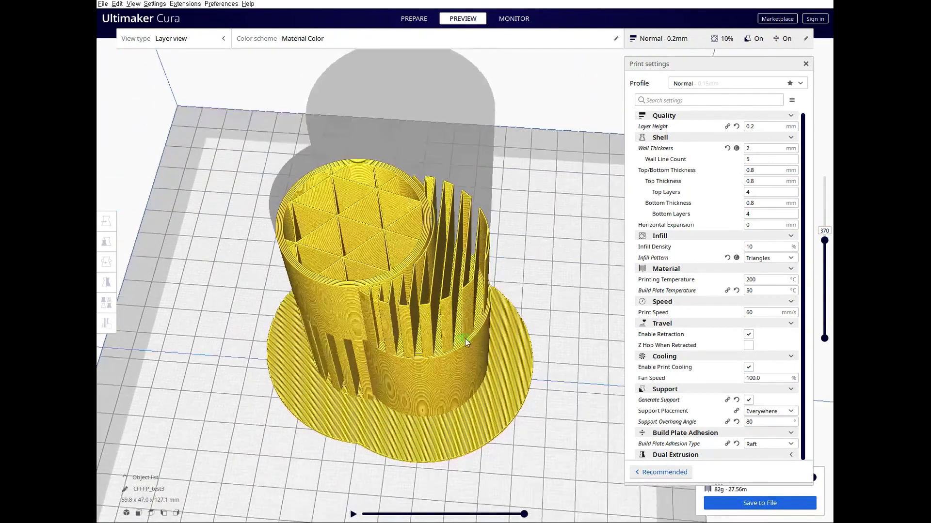
drag(822, 247, 825, 170)
right_drag(461, 346, 470, 334)
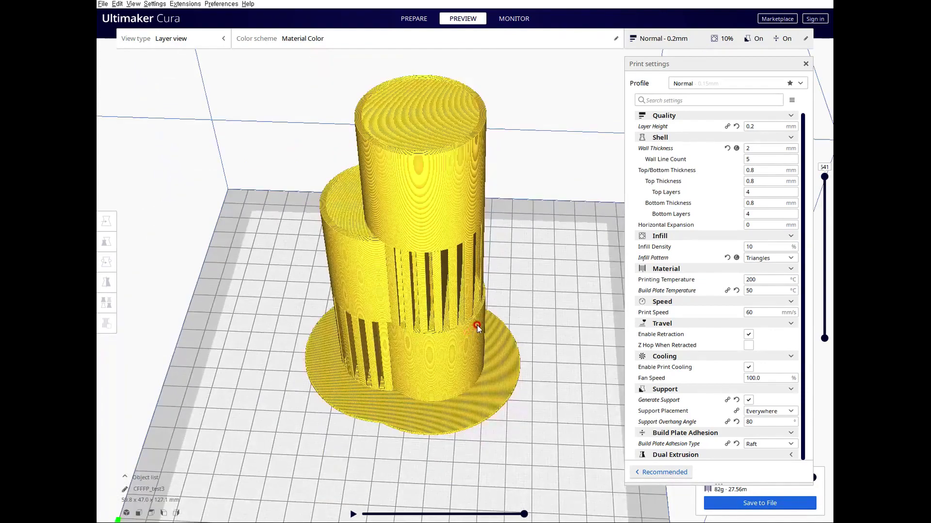
middle_drag(486, 318, 484, 331)
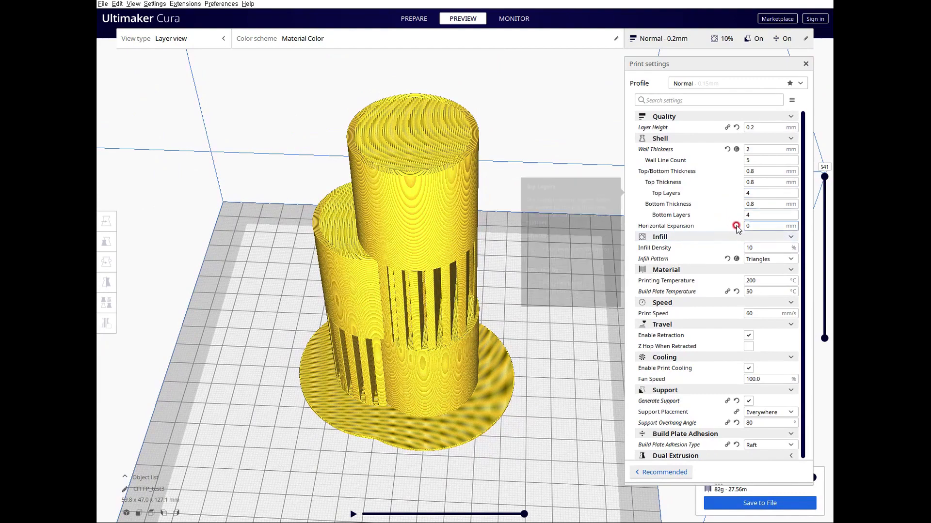
Set the layer height to 0.3 mm and slice the model again
drag(750, 126, 761, 134)
text(3)
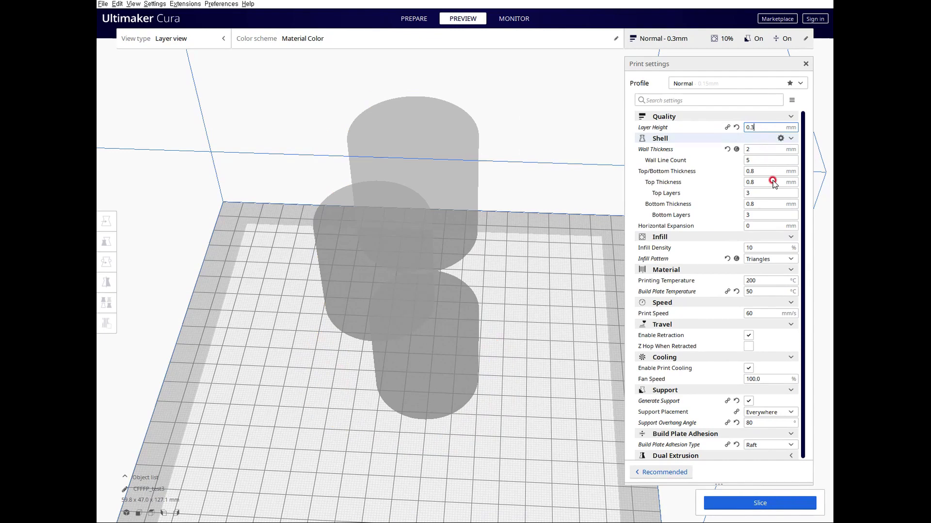
click(795, 507)
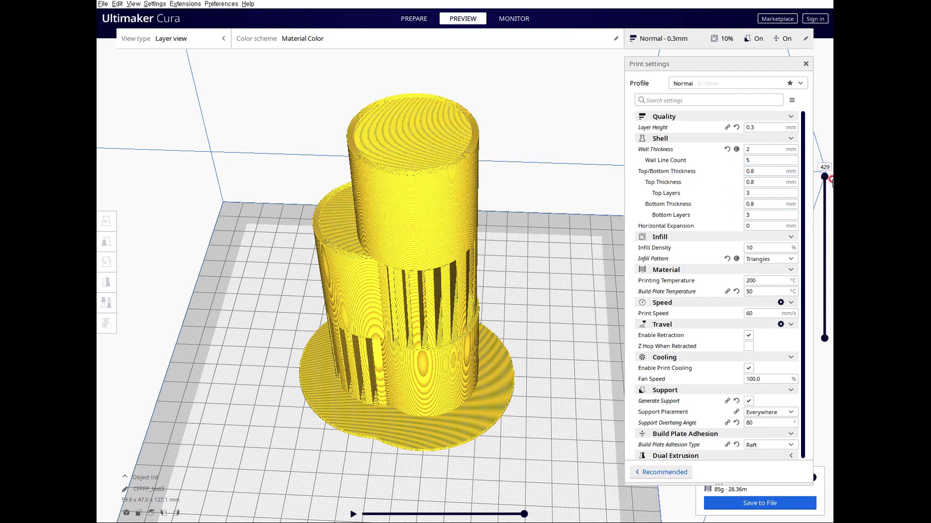
Lower the preview to layer 406 and examine the wall lines and infill of the top cylinder up close
drag(825, 181, 825, 185)
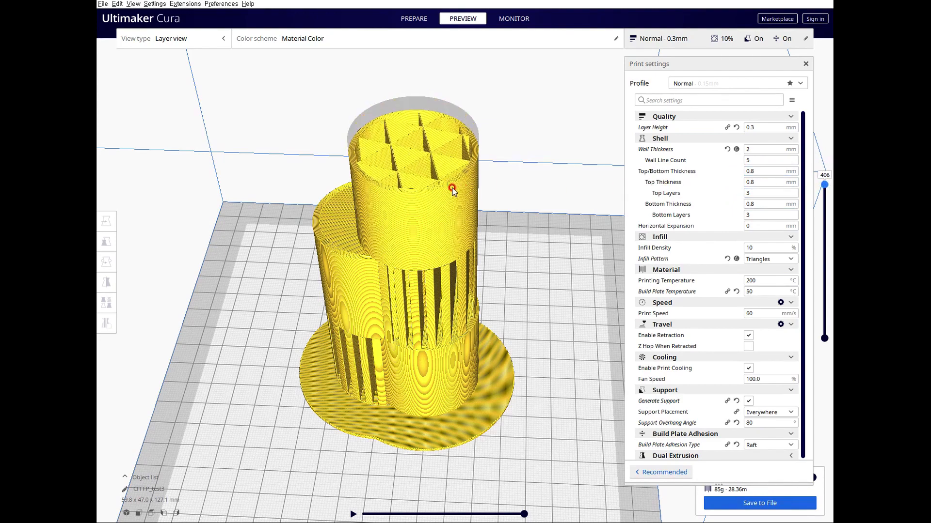
click(452, 211)
click(504, 179)
scroll(490, 189, up, 8)
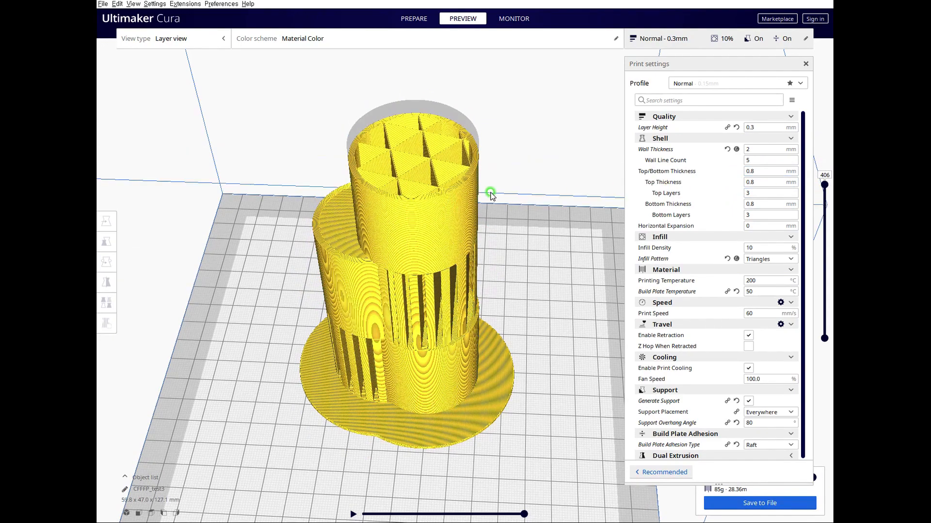
scroll(502, 167, up, 3)
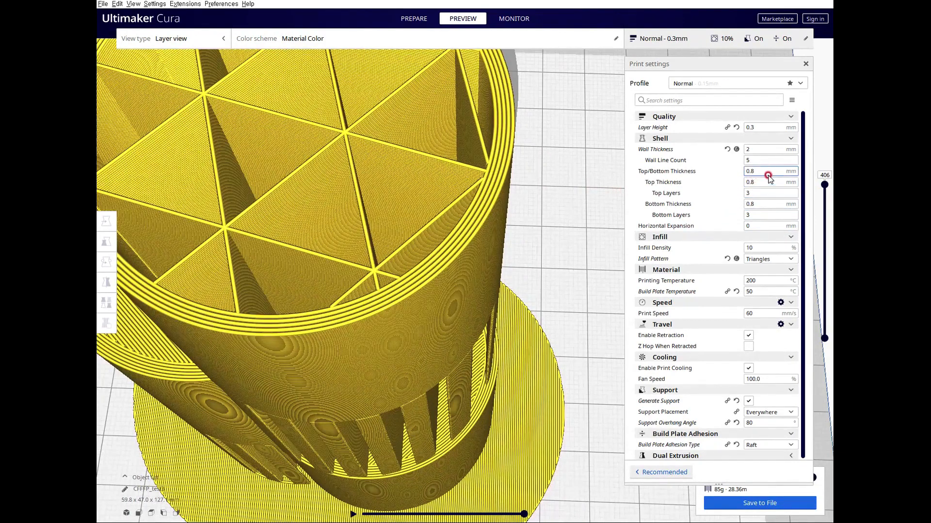
Set the wall line count to 2 and reslice, examining the walls and supports down to layer 244
click(704, 164)
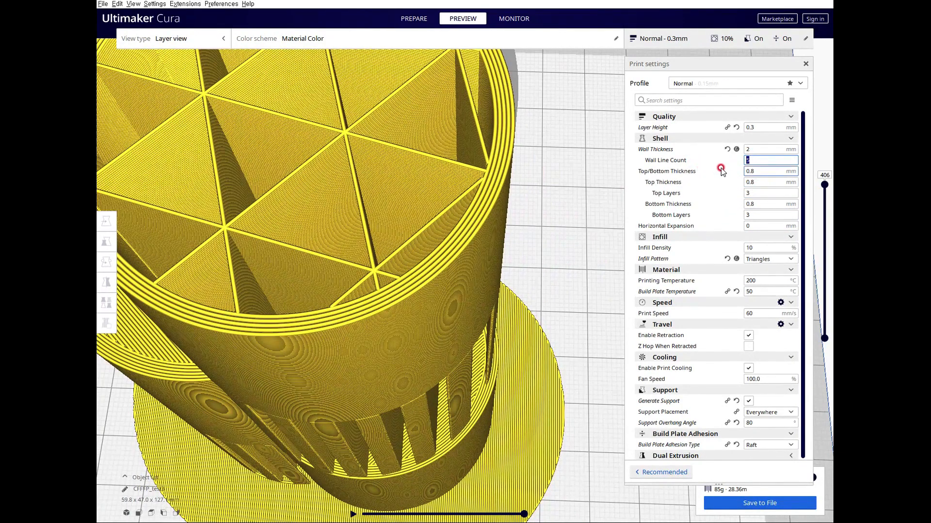
text(2)
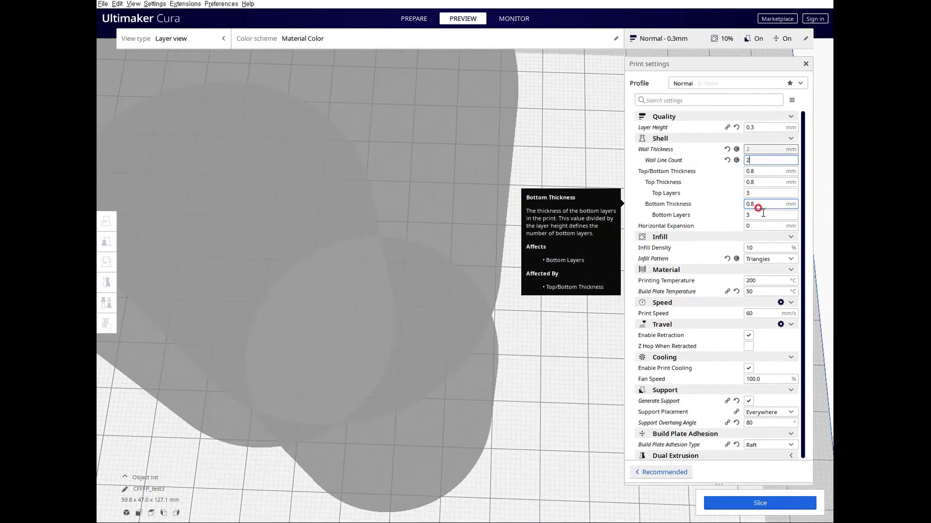
click(782, 503)
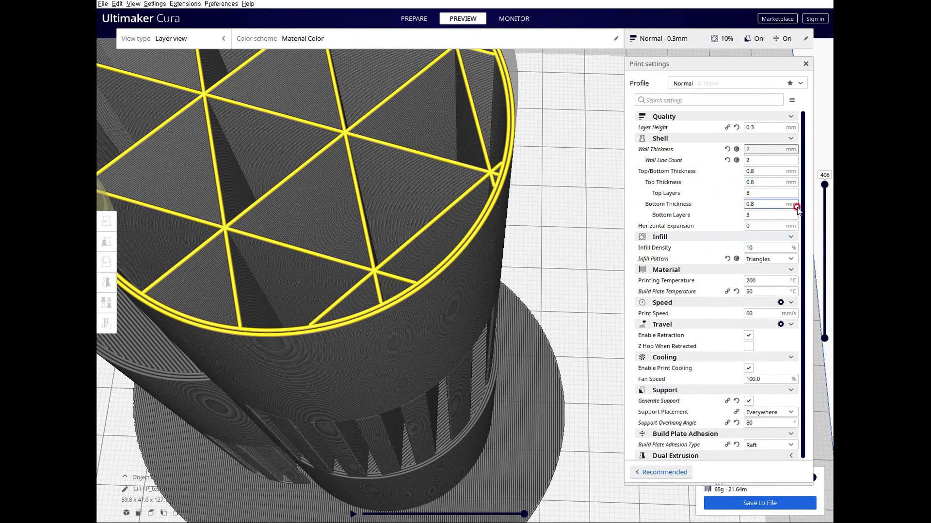
drag(822, 186, 824, 177)
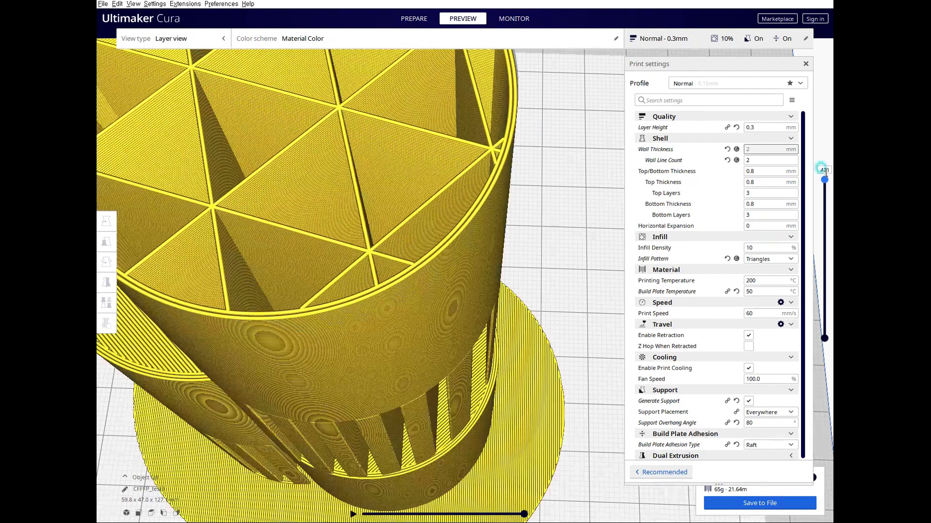
drag(831, 168, 829, 242)
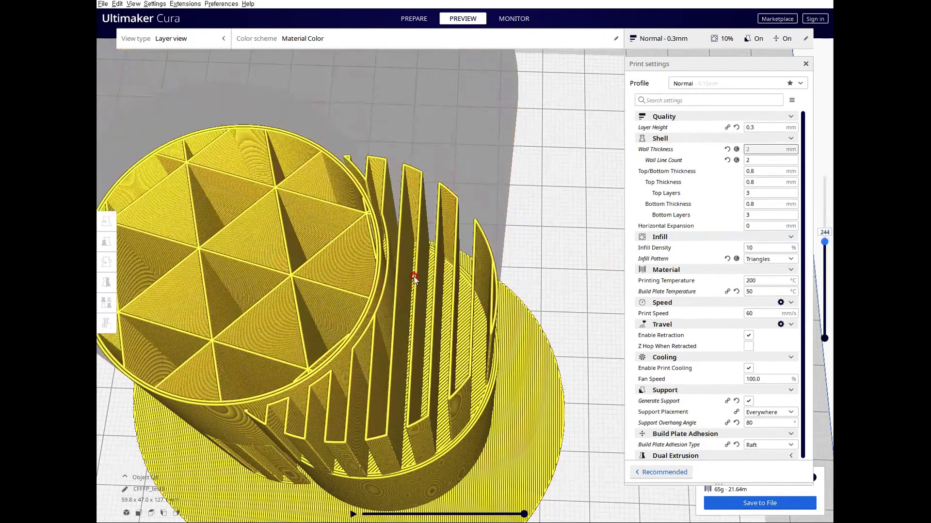
Set the support placement to Touching Buildplate and reslice, examining the supports with the layer preview raised to layer 314
right_drag(508, 315, 604, 303)
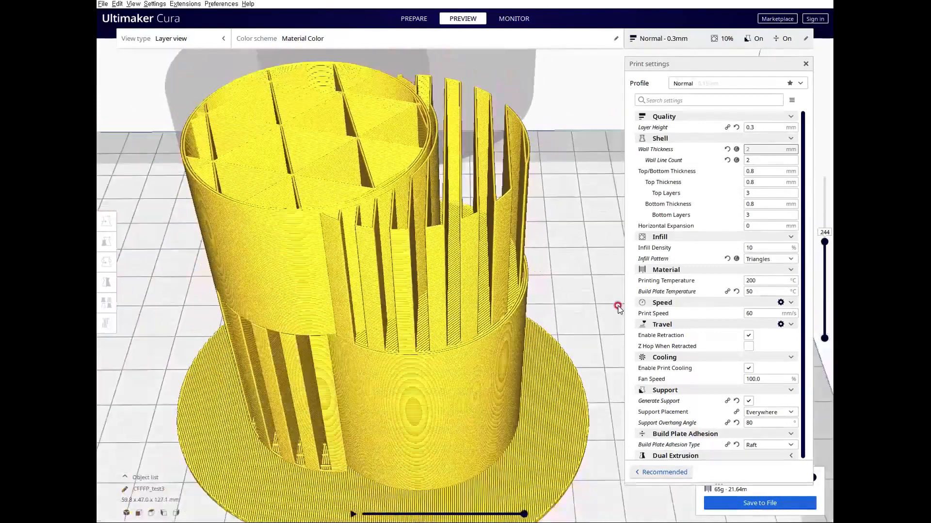
click(752, 290)
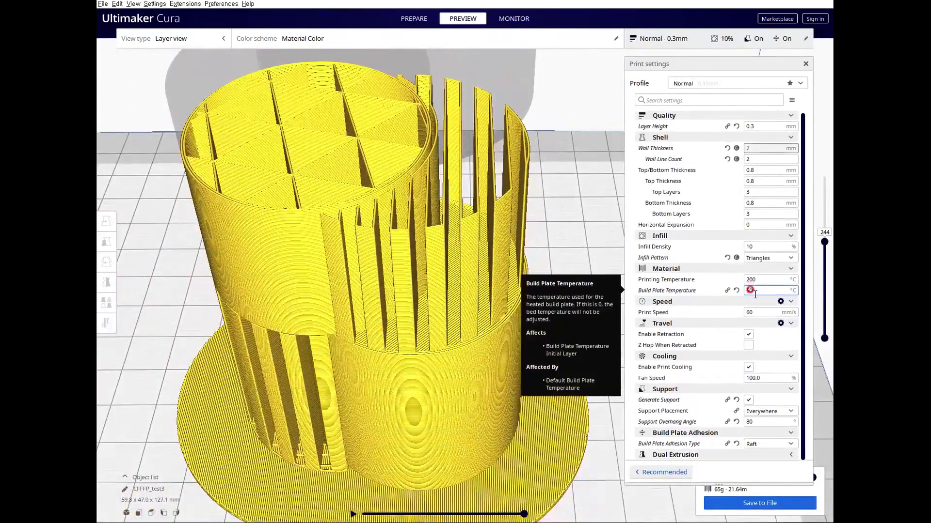
click(774, 412)
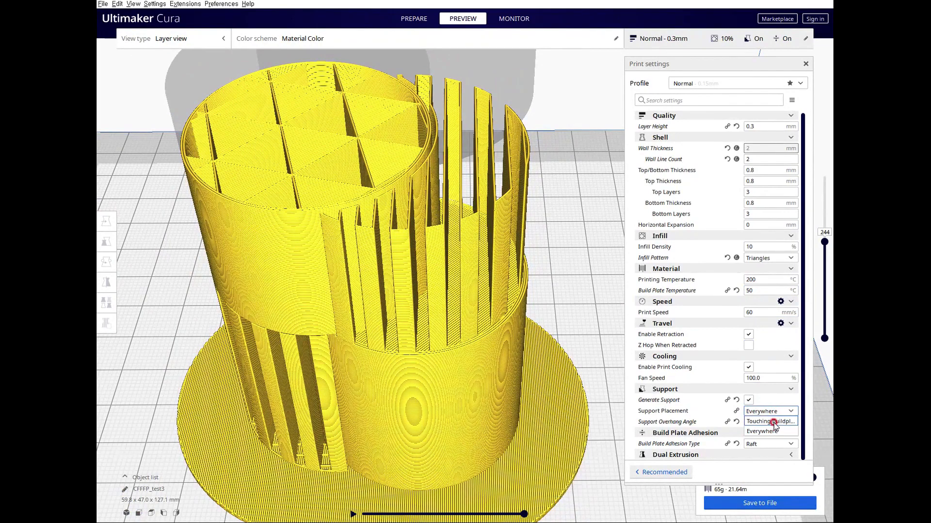
click(770, 421)
click(768, 503)
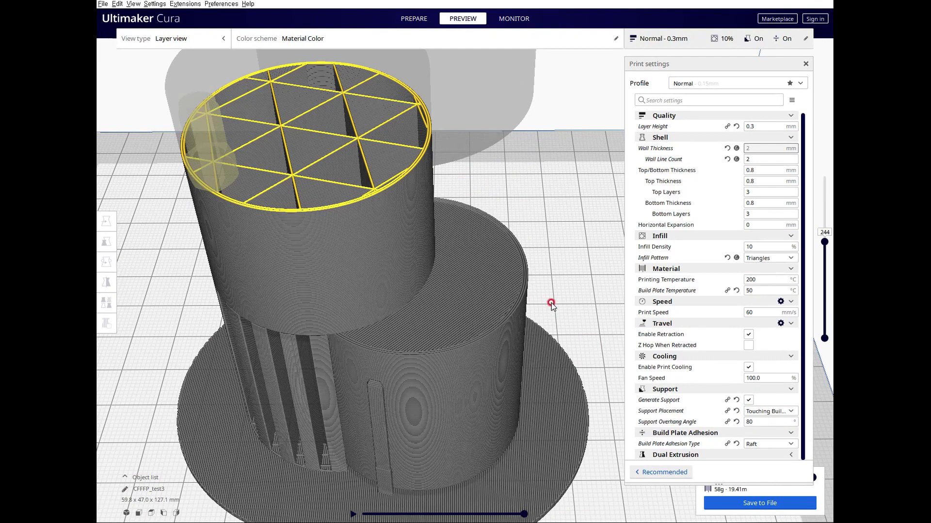
drag(828, 246, 830, 215)
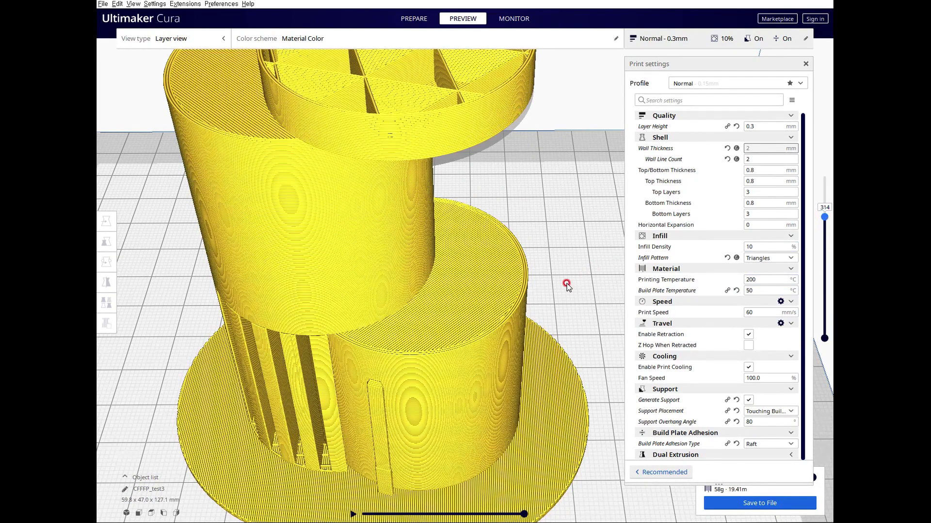
right_drag(550, 286, 503, 290)
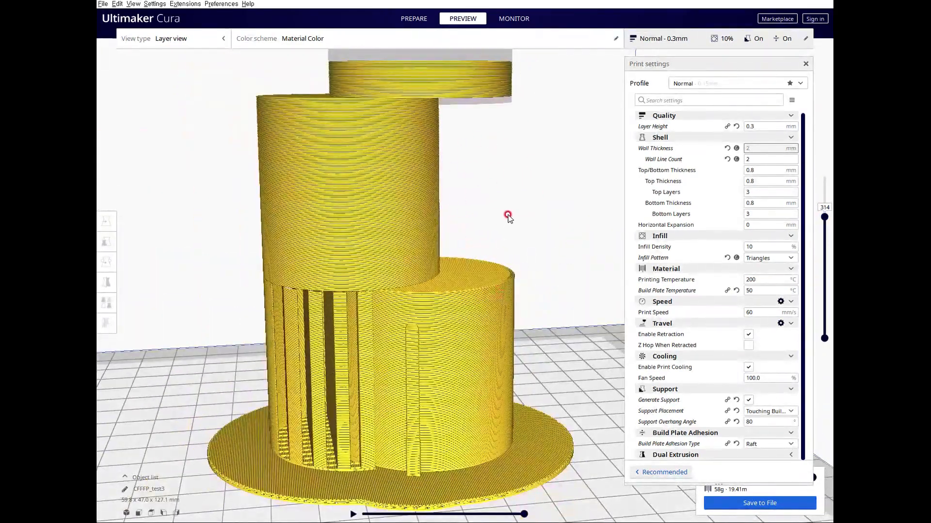
right_drag(500, 205, 470, 224)
Set the support placement to Everywhere and reslice, examining the infill and supports down to layer 94 before restoring the full-height preview
click(788, 407)
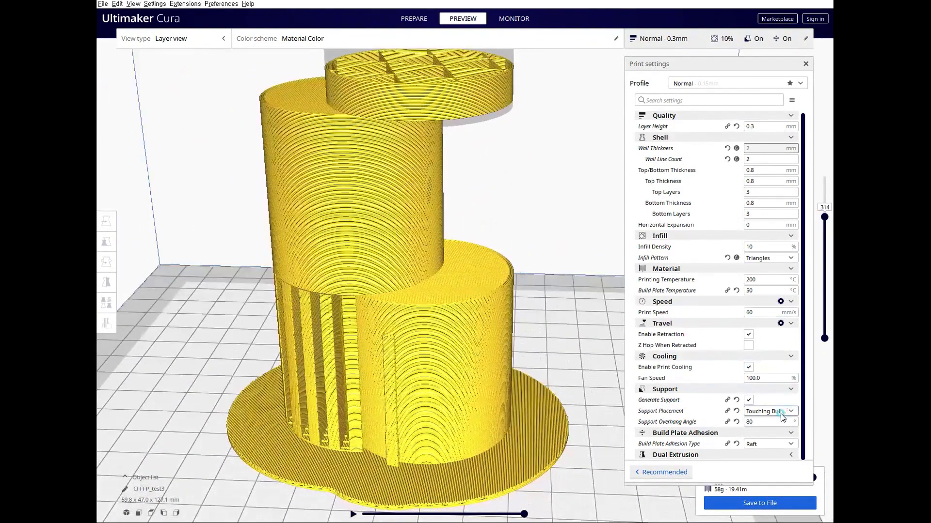
click(775, 422)
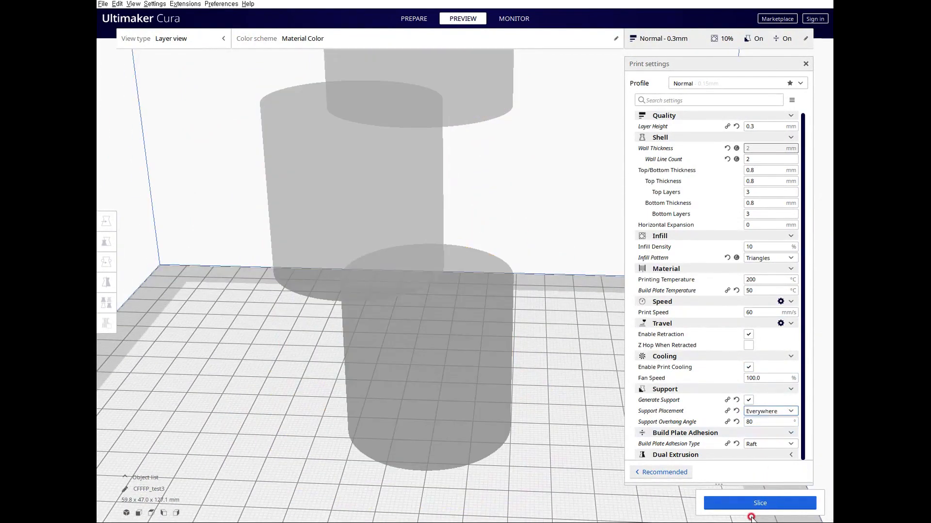
click(760, 504)
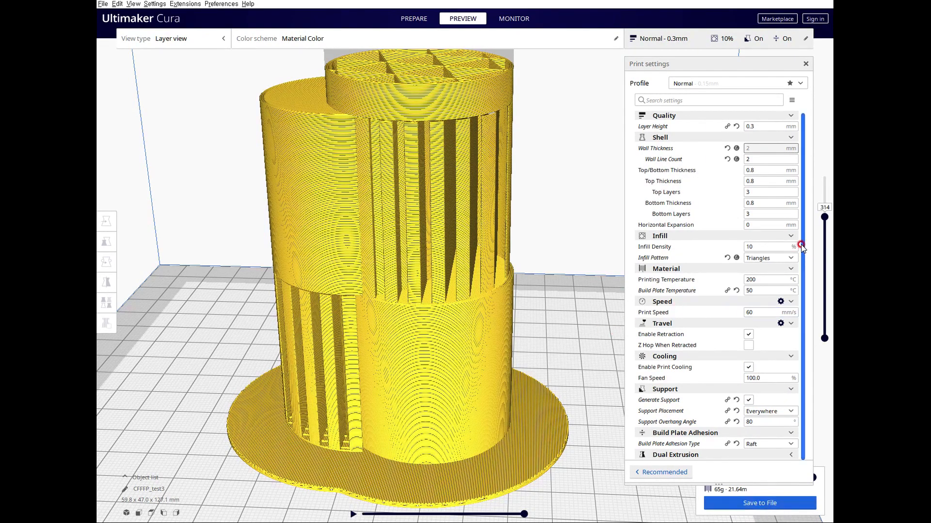
drag(824, 218, 825, 294)
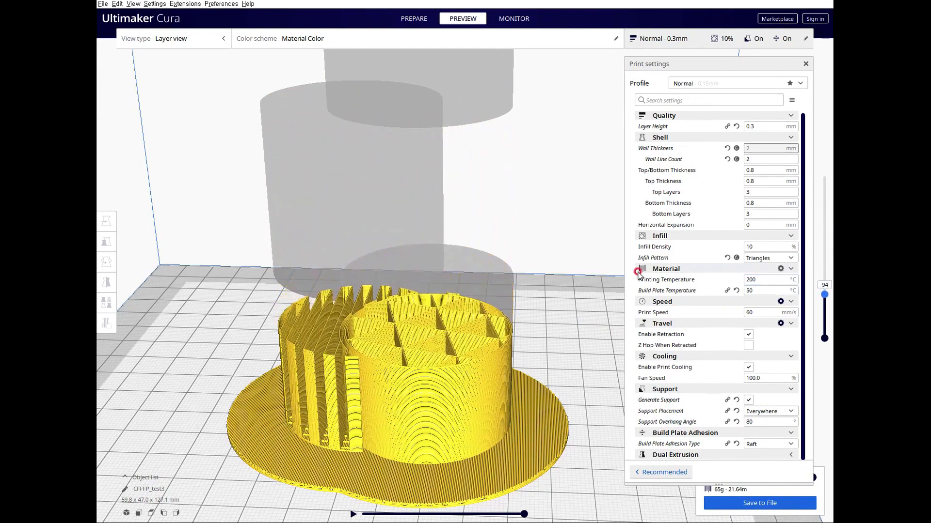
right_drag(599, 295, 606, 324)
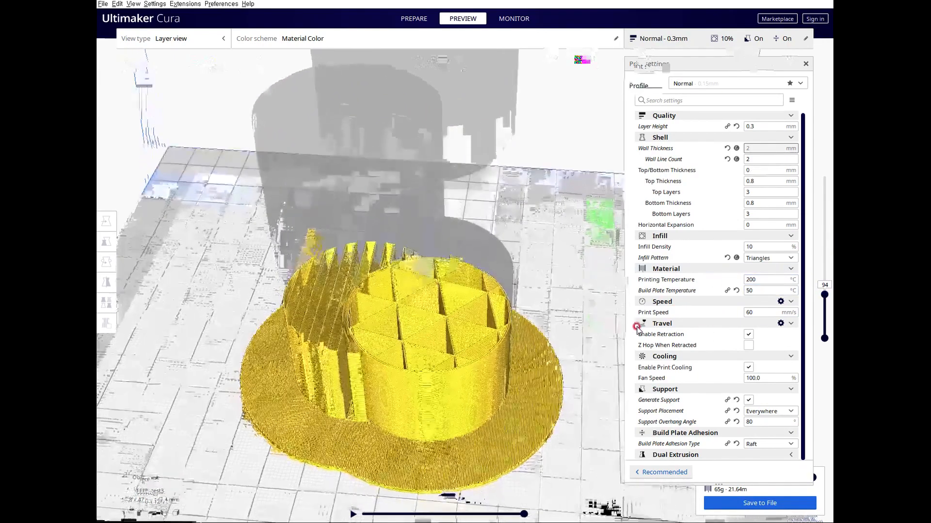
drag(826, 295, 825, 177)
Set the build plate adhesion type to Skirt and reslice, examining the sliced model before returning to the Prepare stage
click(770, 444)
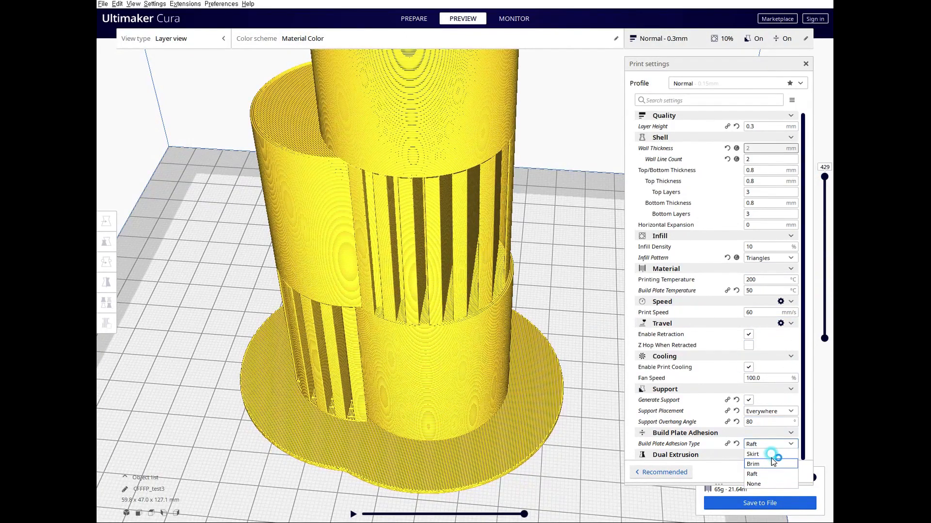
click(771, 455)
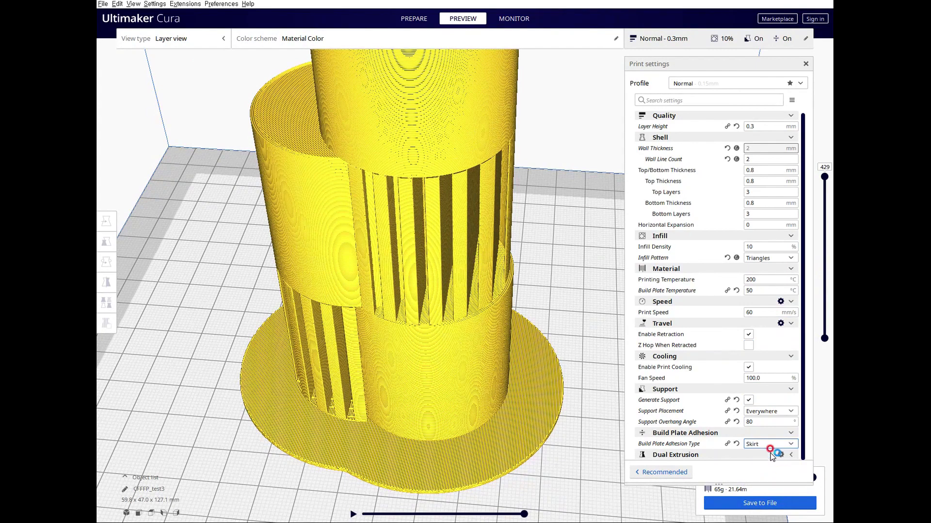
click(789, 504)
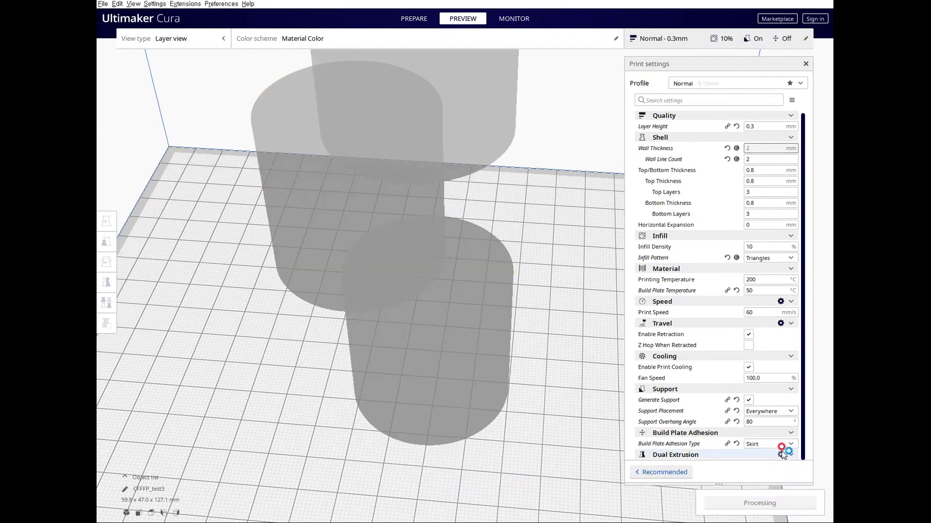
click(773, 421)
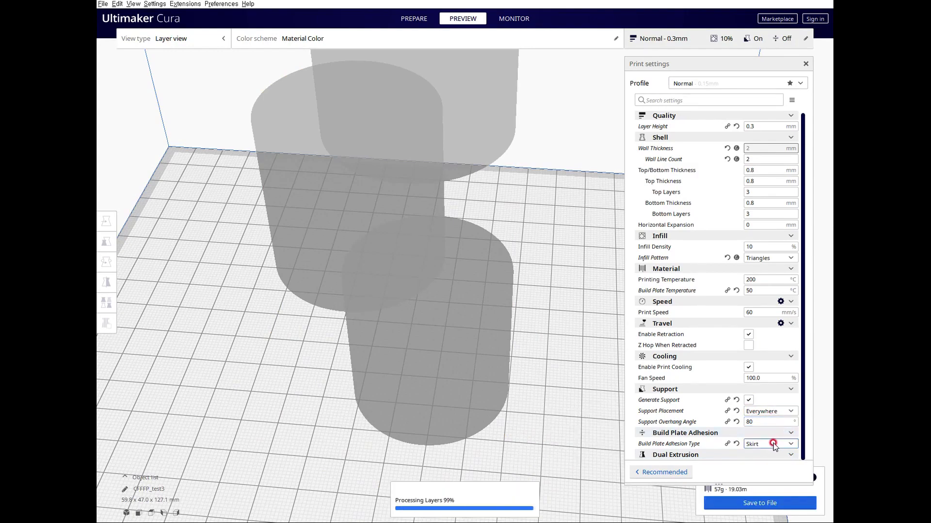
right_drag(547, 445, 539, 376)
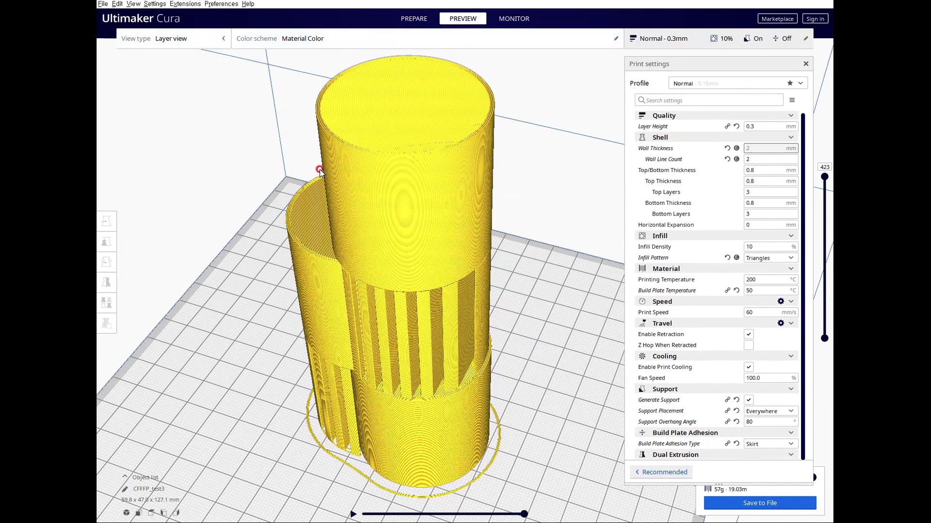
click(409, 18)
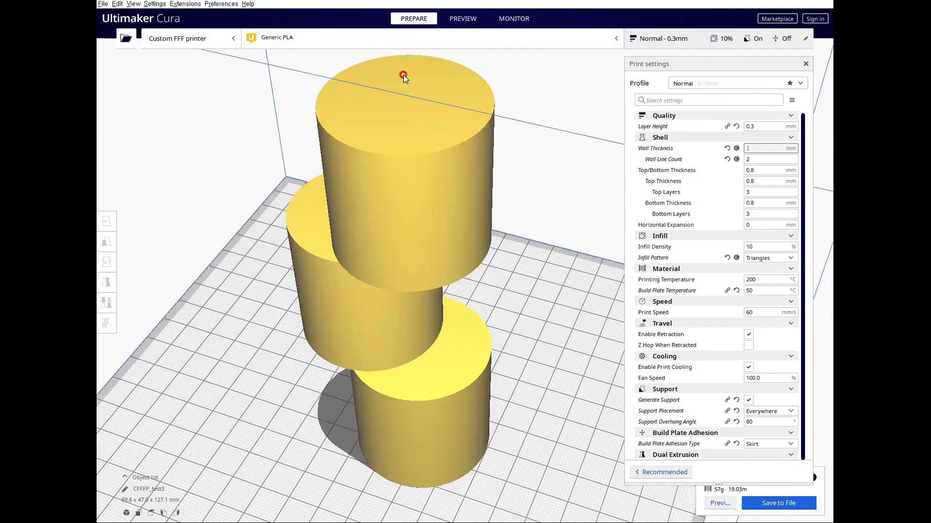